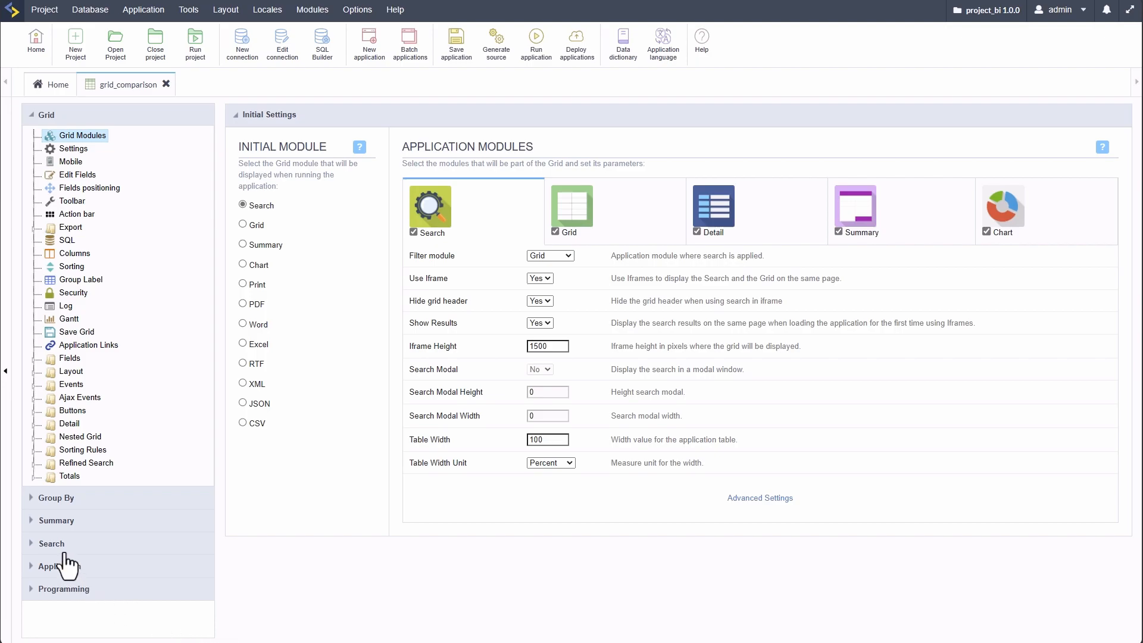
Open the Refined Search settings of the grid_comparison application
click(42, 544)
scroll(178, 596, down, 1)
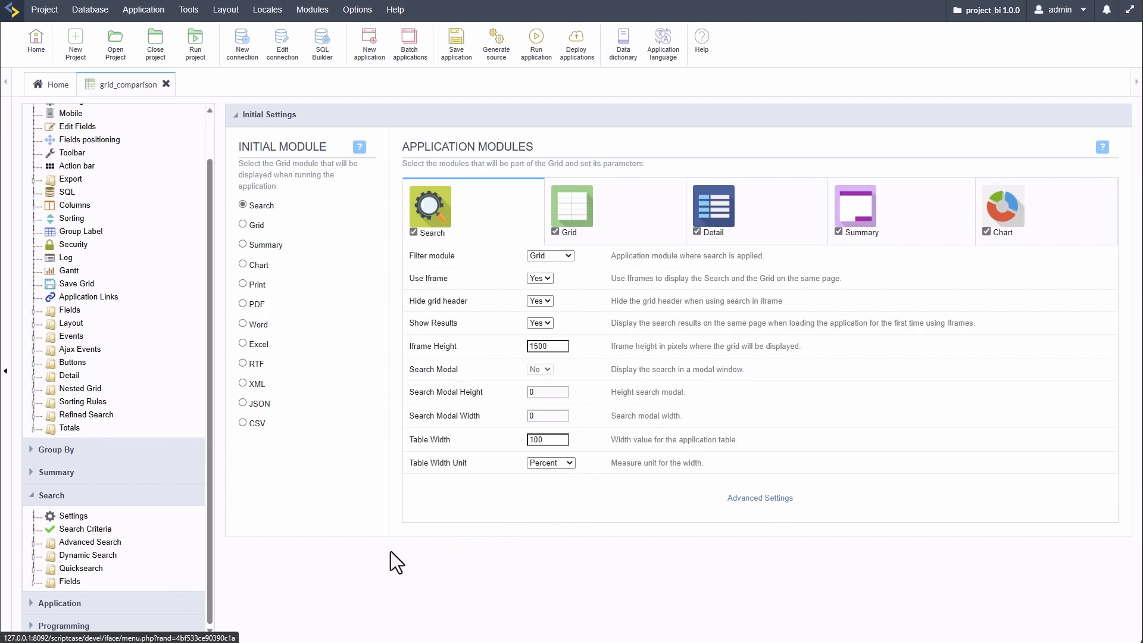
click(34, 415)
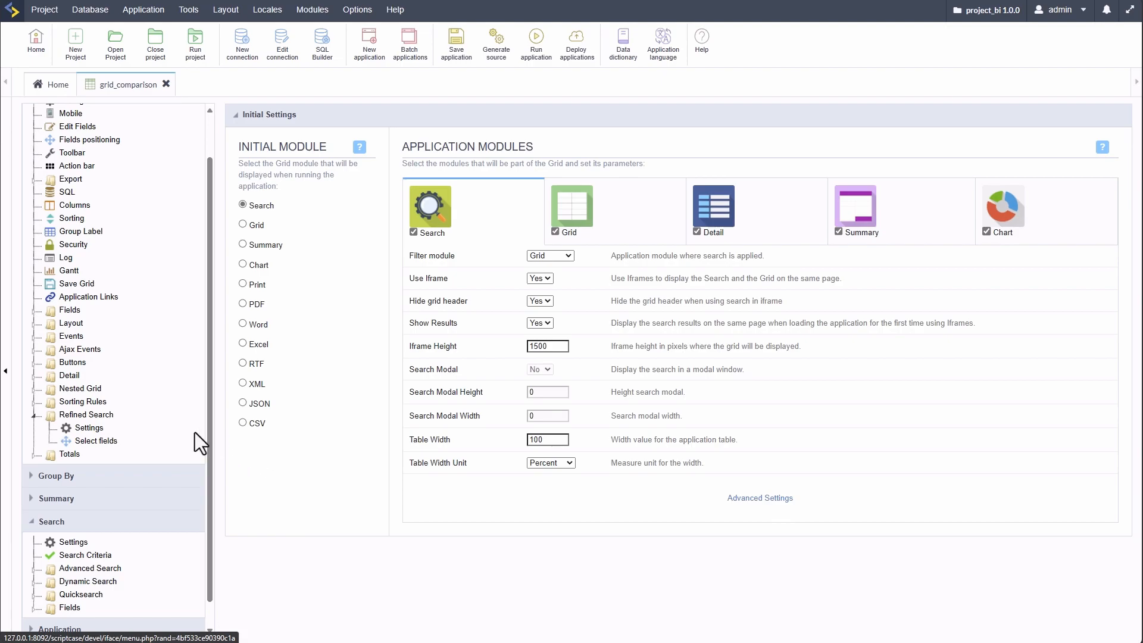
click(74, 428)
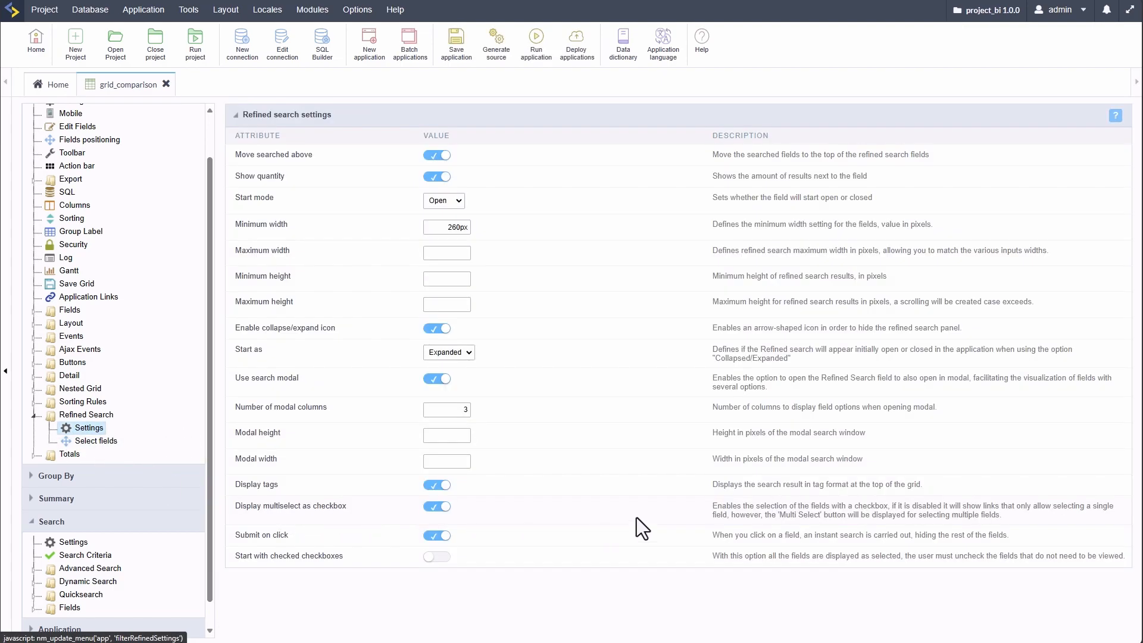
Run the application and look through its search form and grid before any refined search fields are selected
click(537, 43)
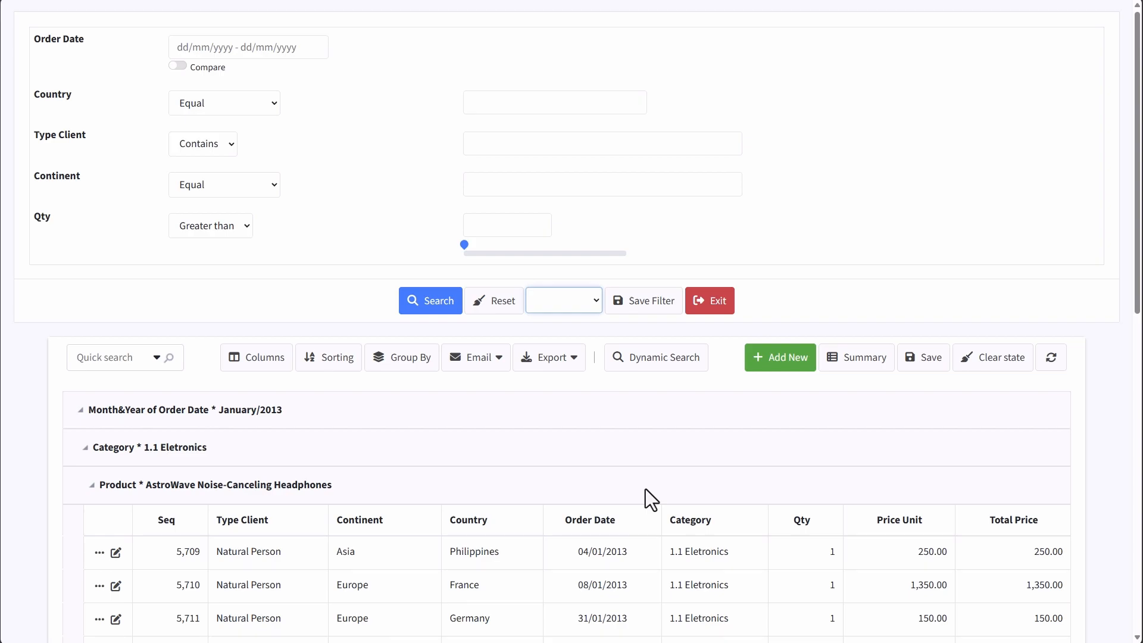
scroll(646, 488, down, 6)
scroll(646, 488, up, 6)
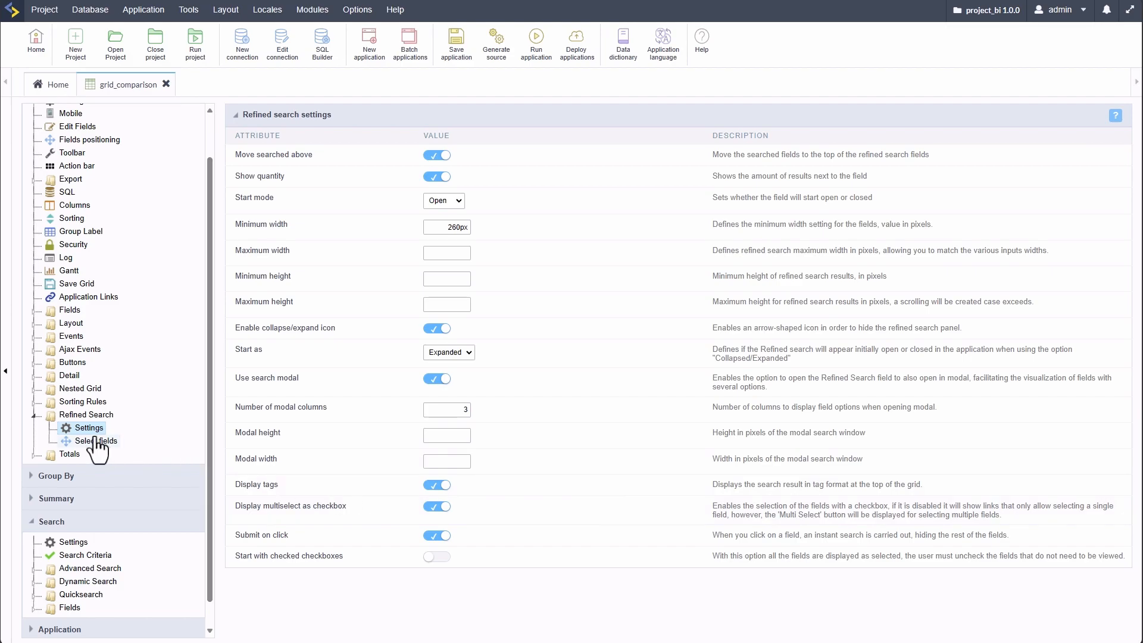
Include Continent, Country, OrderDate, Category and TotalPrice in the refined search and save the field selection
click(76, 441)
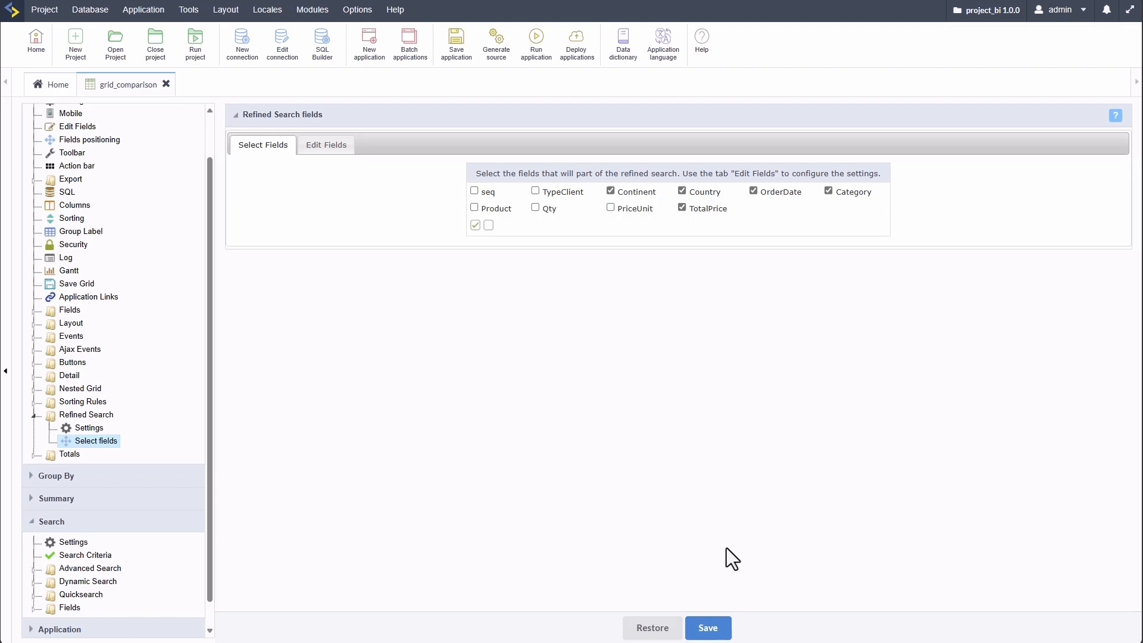
click(722, 632)
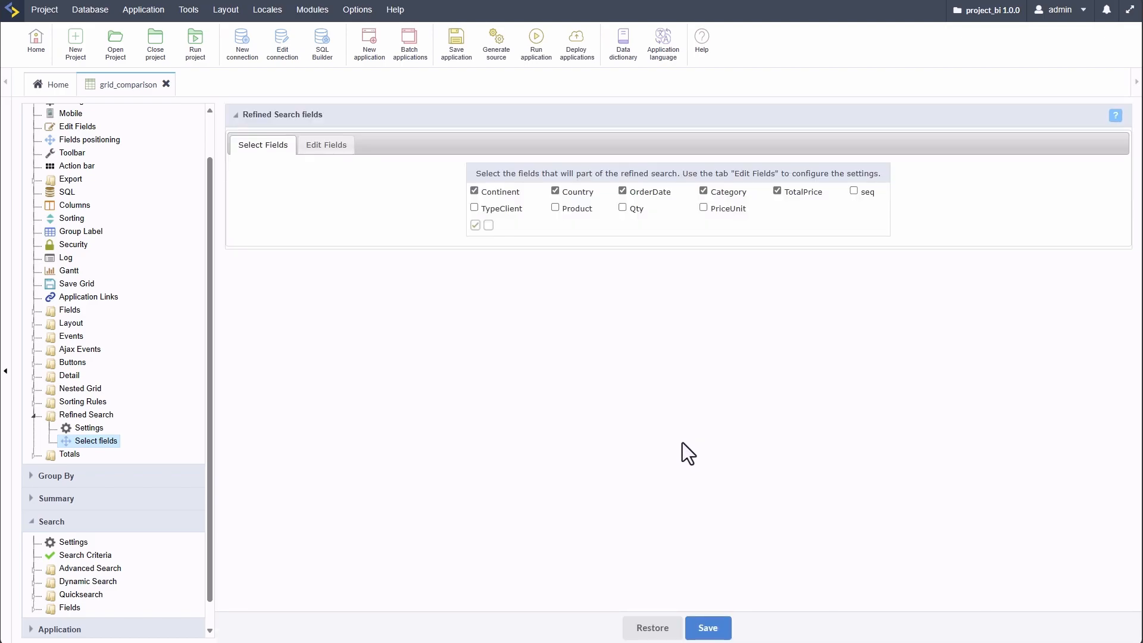
In the refined search field options, enable Range and set Start opened to Yes for TotalPrice, and turn off Multiselect for Continent
click(326, 145)
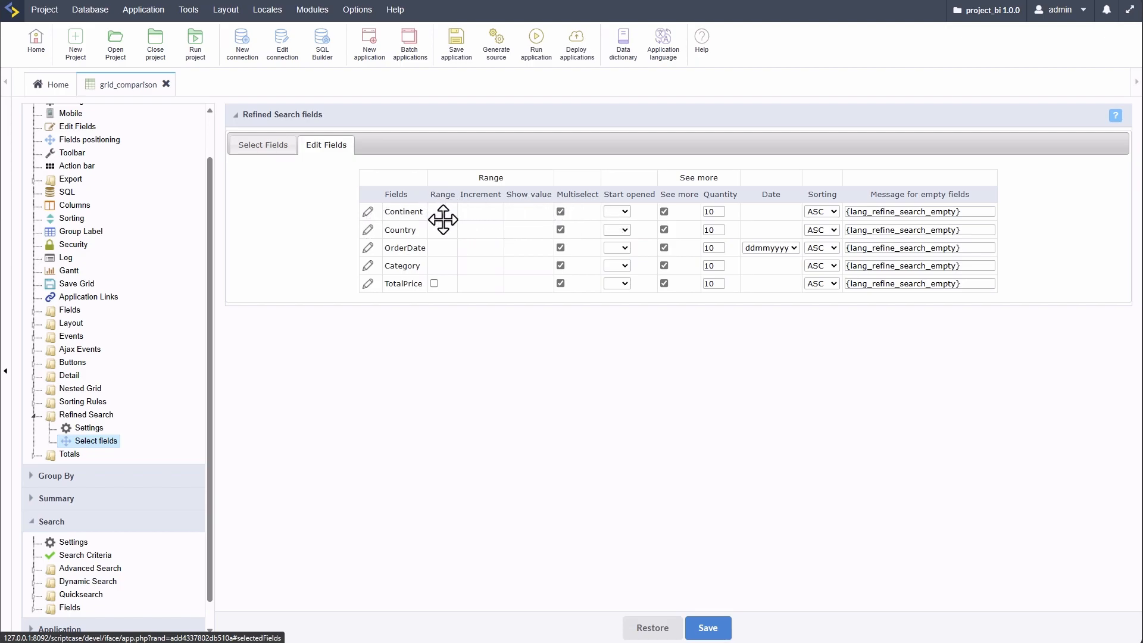
click(434, 284)
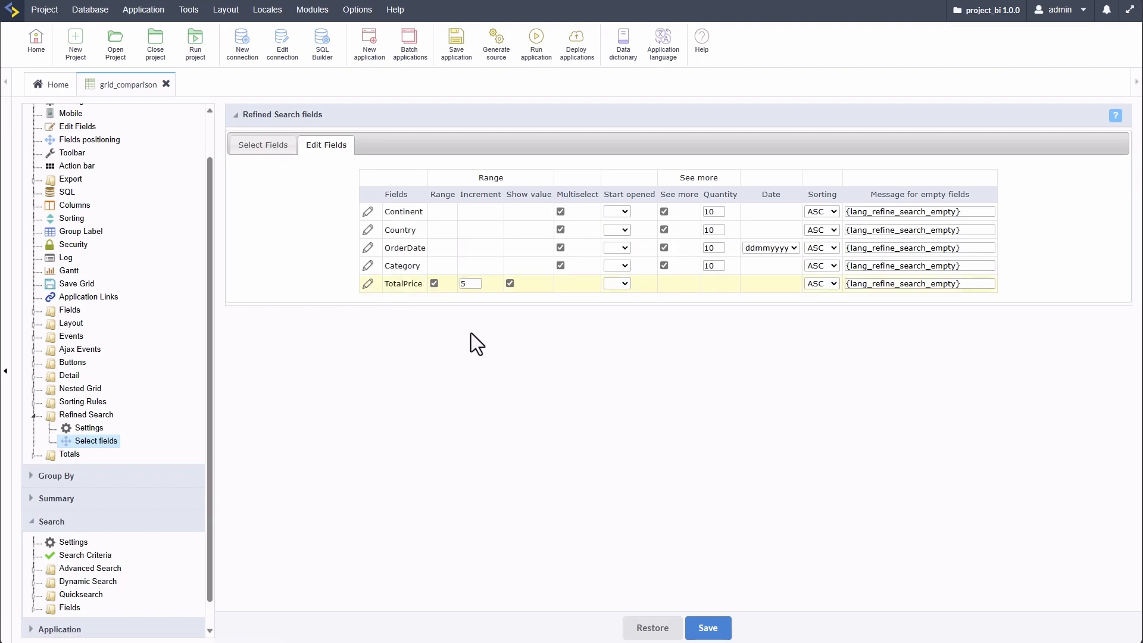
double_click(466, 283)
click(619, 284)
click(623, 308)
drag(979, 283, 836, 280)
click(844, 337)
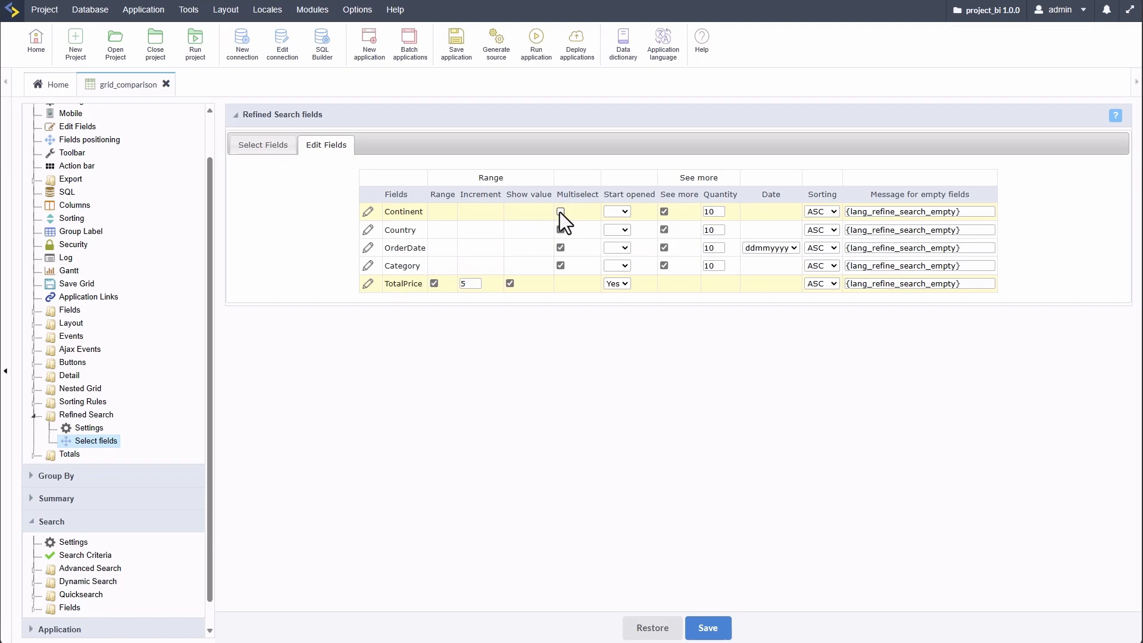
Set Start opened to No for Continent, Country, OrderDate and Category, and save the refined search fields
click(620, 212)
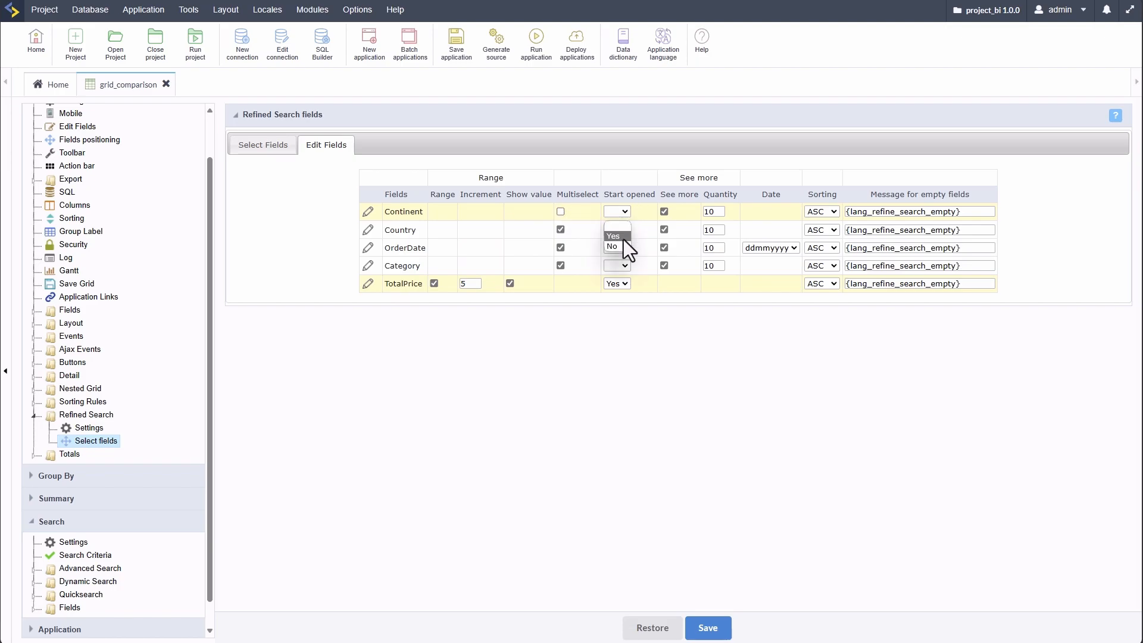
click(624, 247)
click(617, 231)
click(617, 264)
click(616, 249)
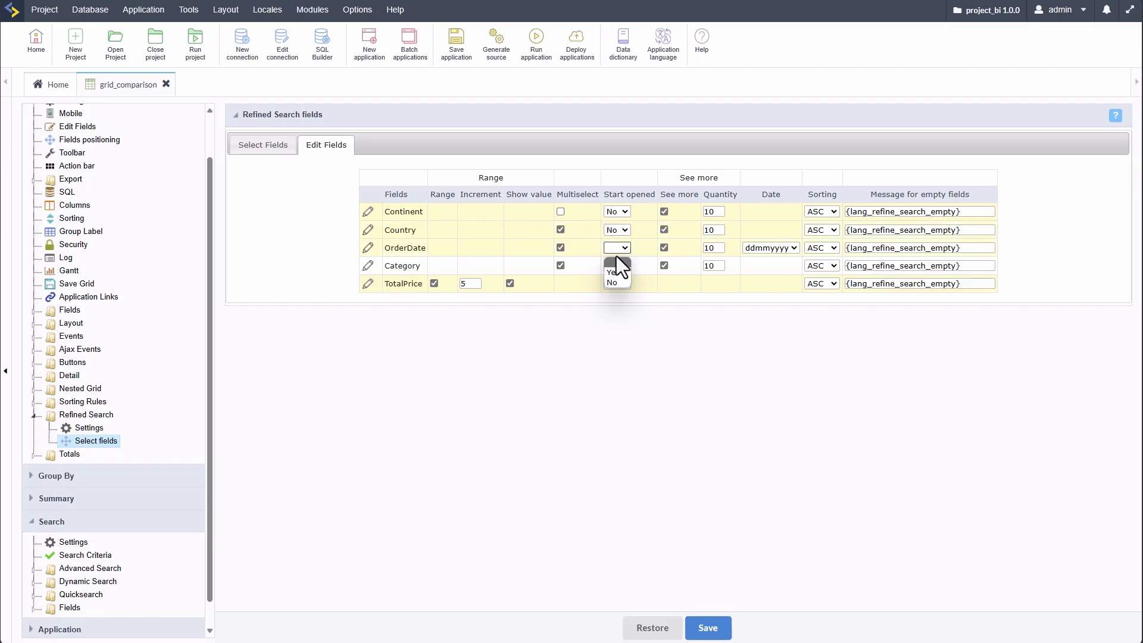
click(617, 282)
click(619, 264)
click(618, 300)
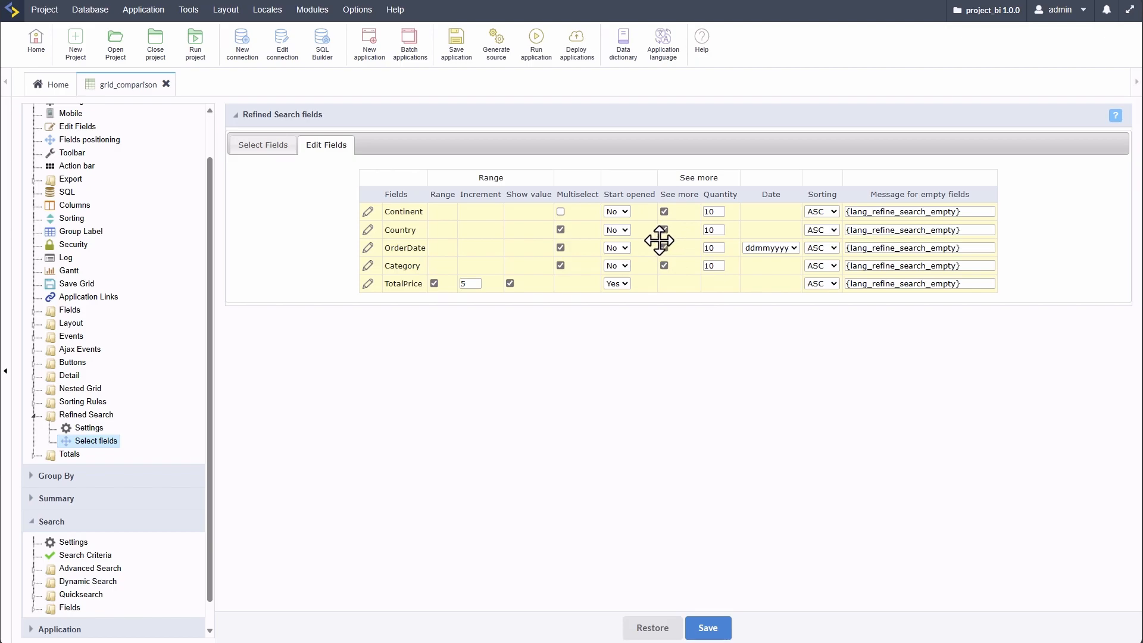
click(718, 213)
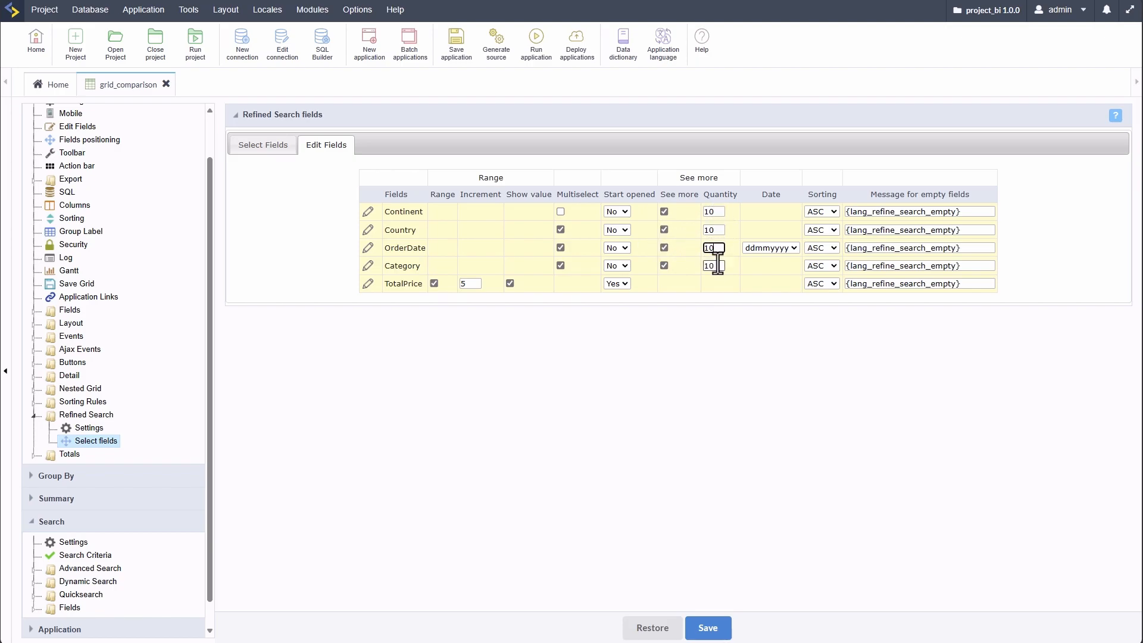
double_click(712, 211)
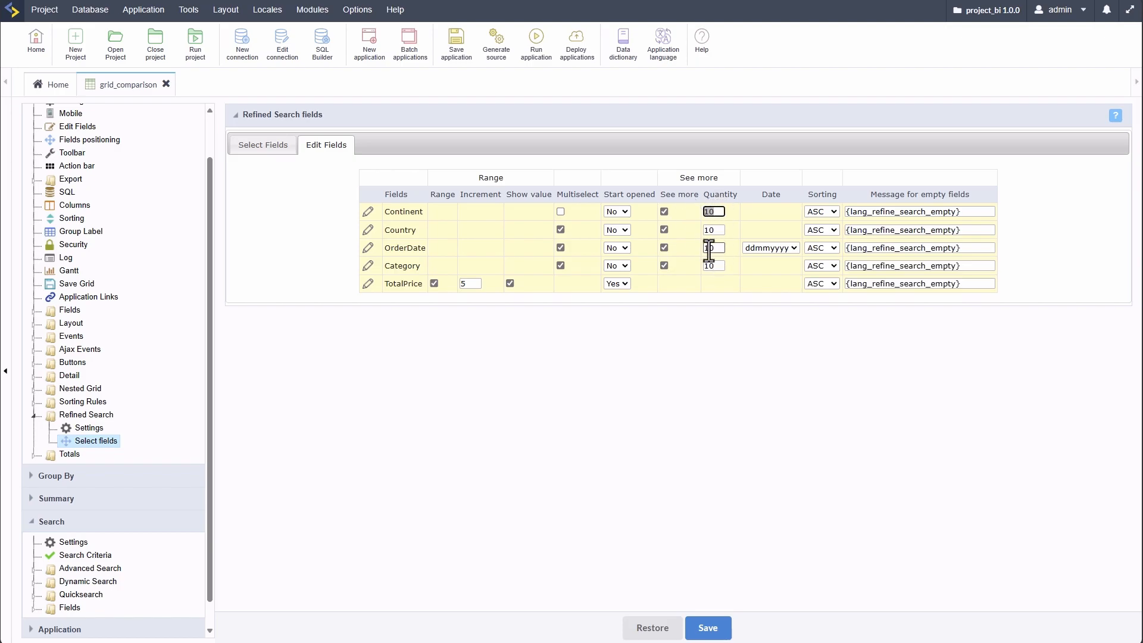
click(601, 381)
click(710, 629)
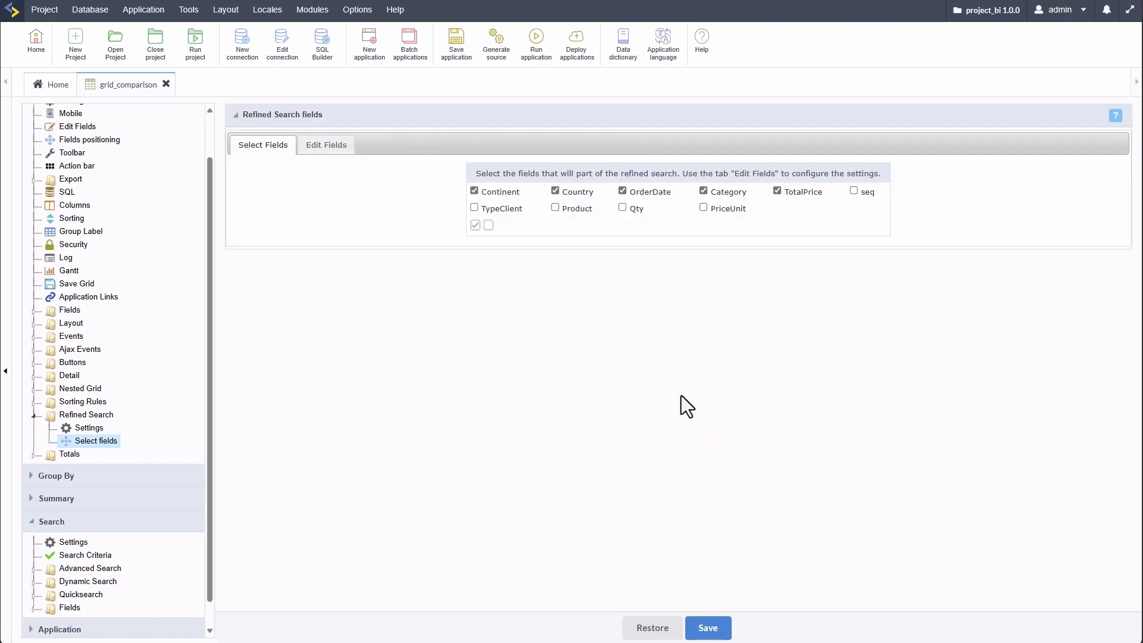
Enable Currency Format in the TotalPrice field's settings and save the application
click(326, 143)
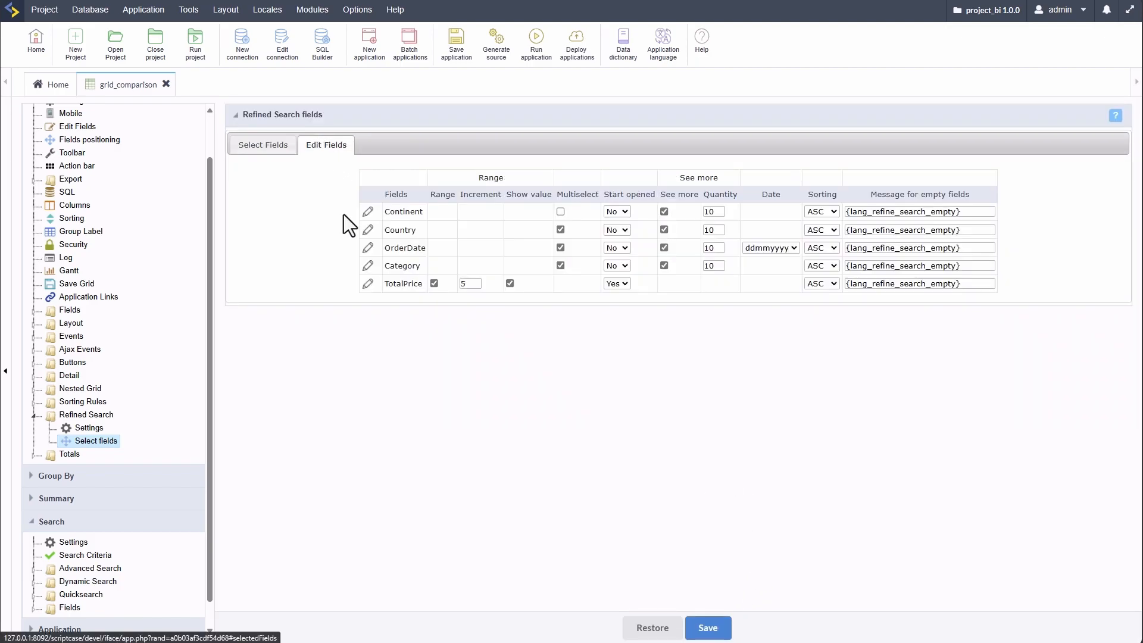
click(367, 283)
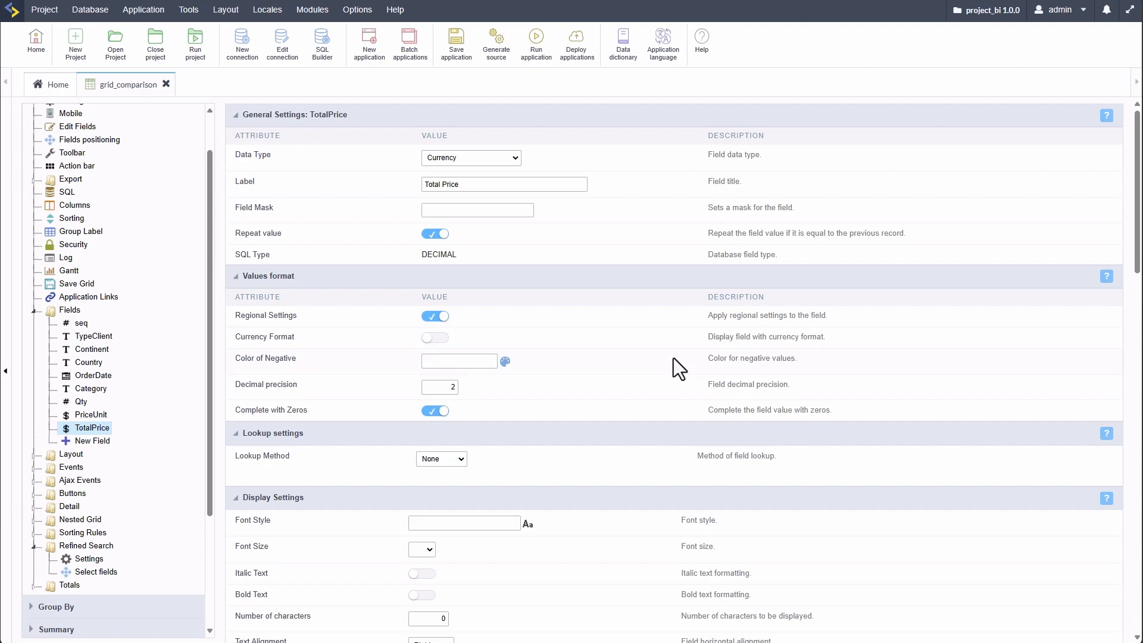
scroll(673, 357, down, 10)
scroll(684, 498, down, 9)
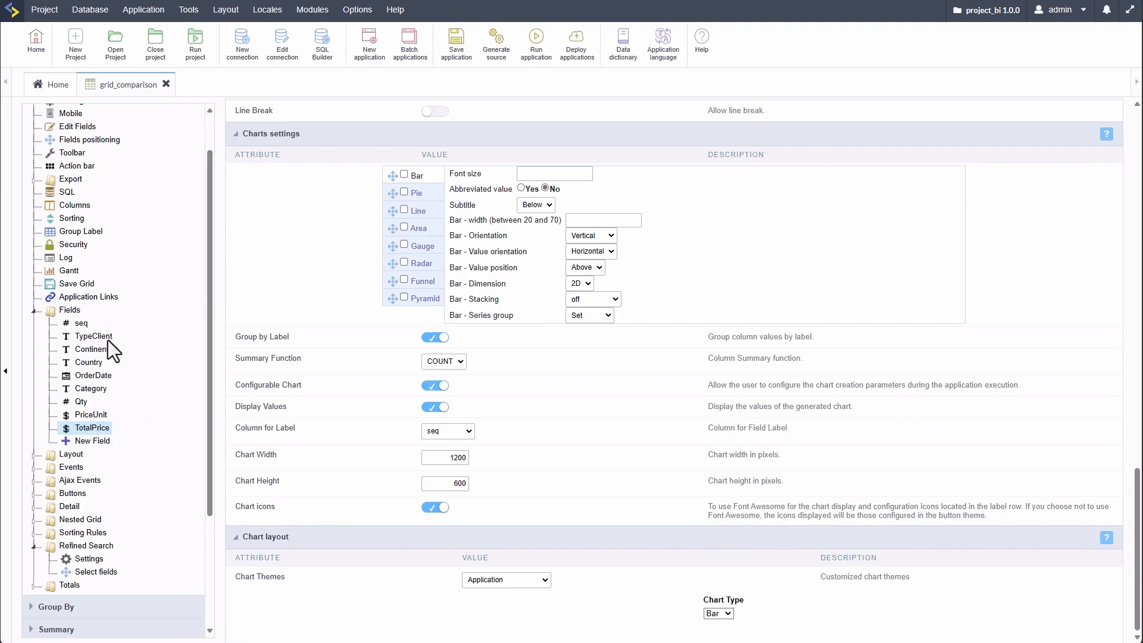
scroll(785, 566, up, 7)
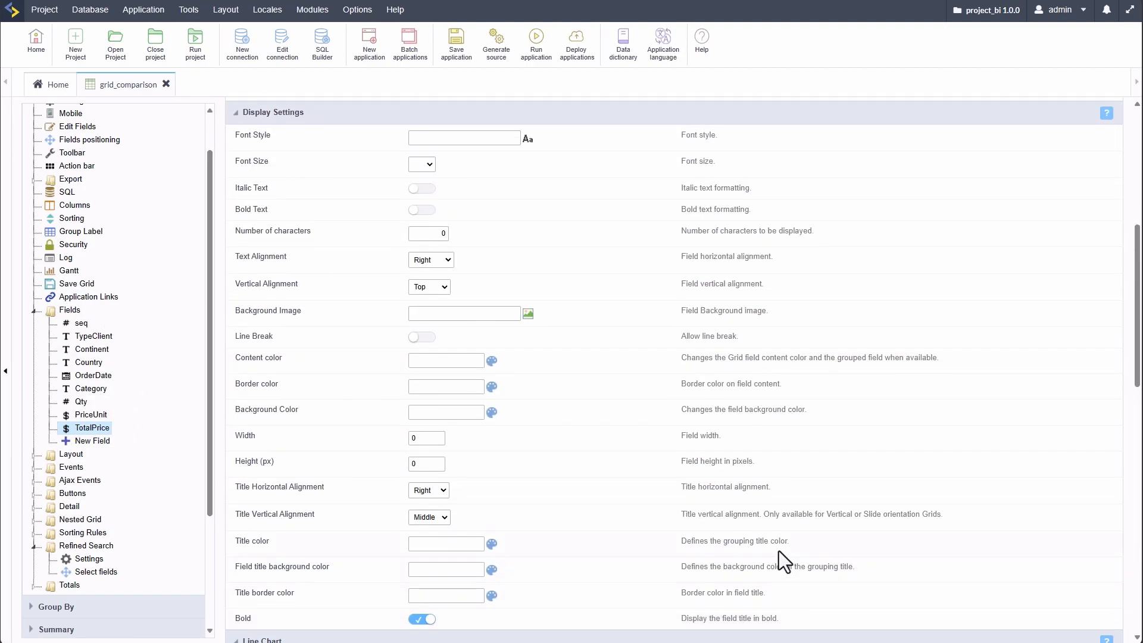
scroll(650, 544, up, 4)
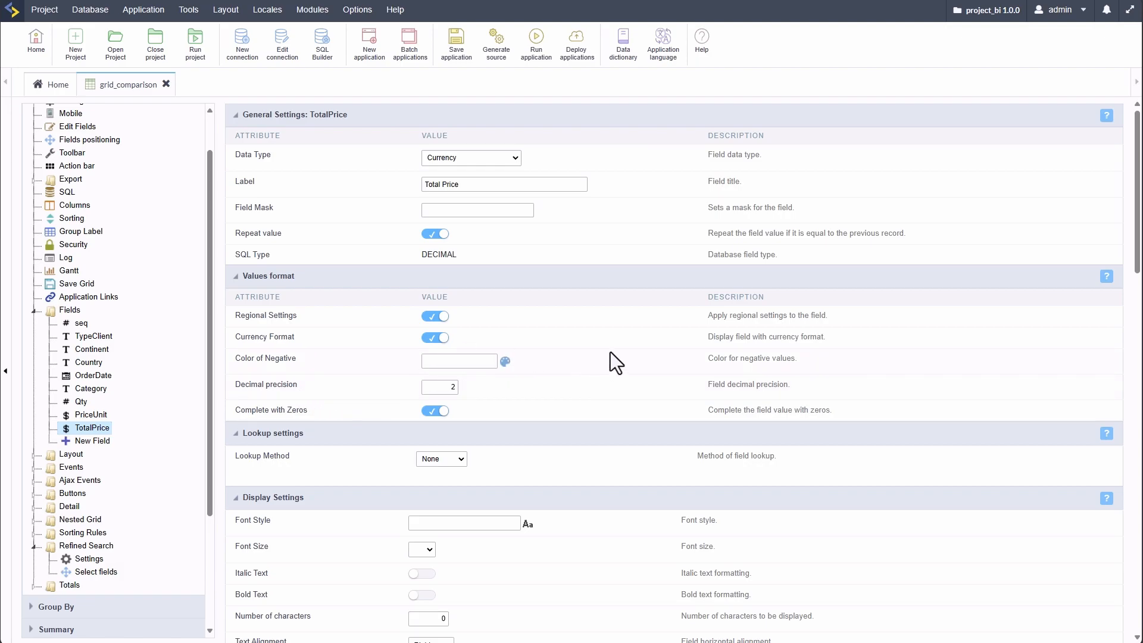
scroll(609, 352, down, 5)
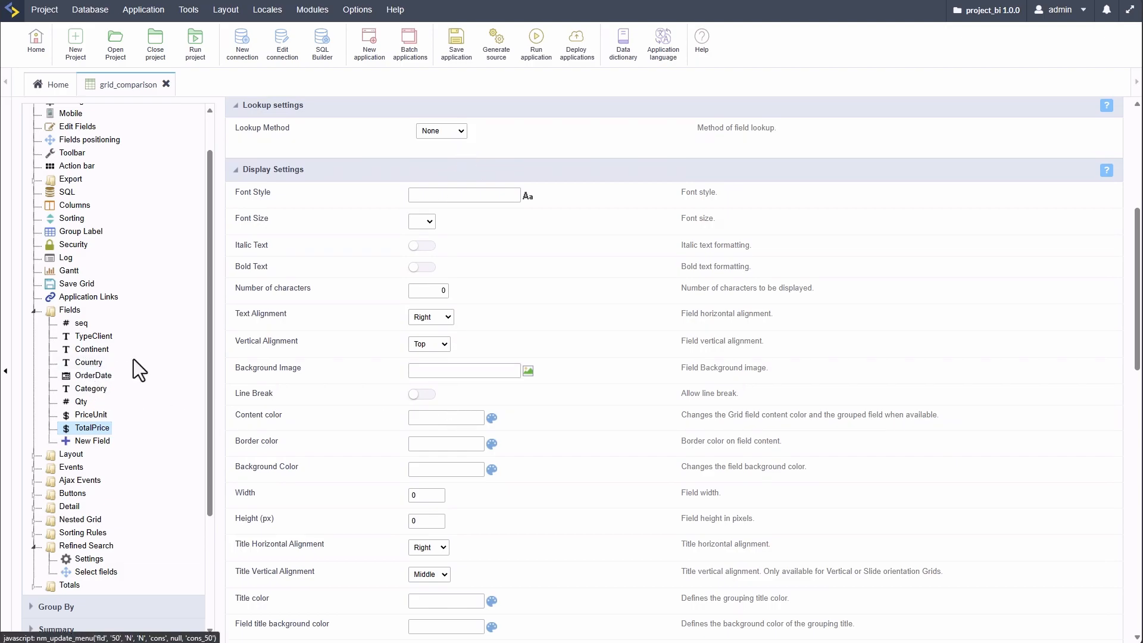
click(470, 51)
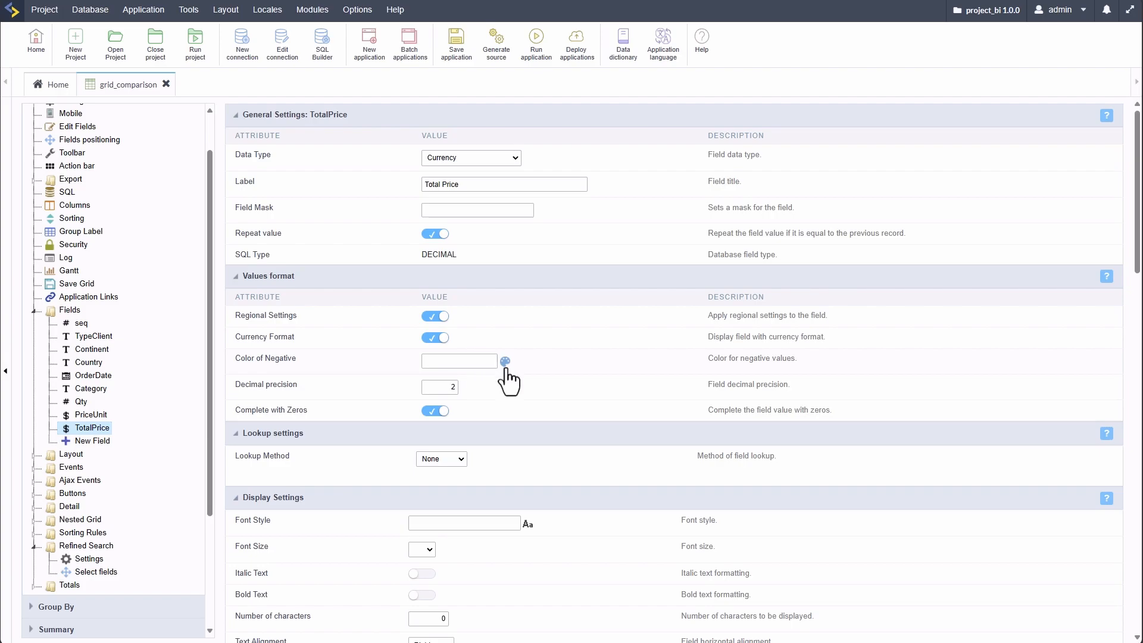
Run the application and examine the refined search panel beside the grid
click(536, 40)
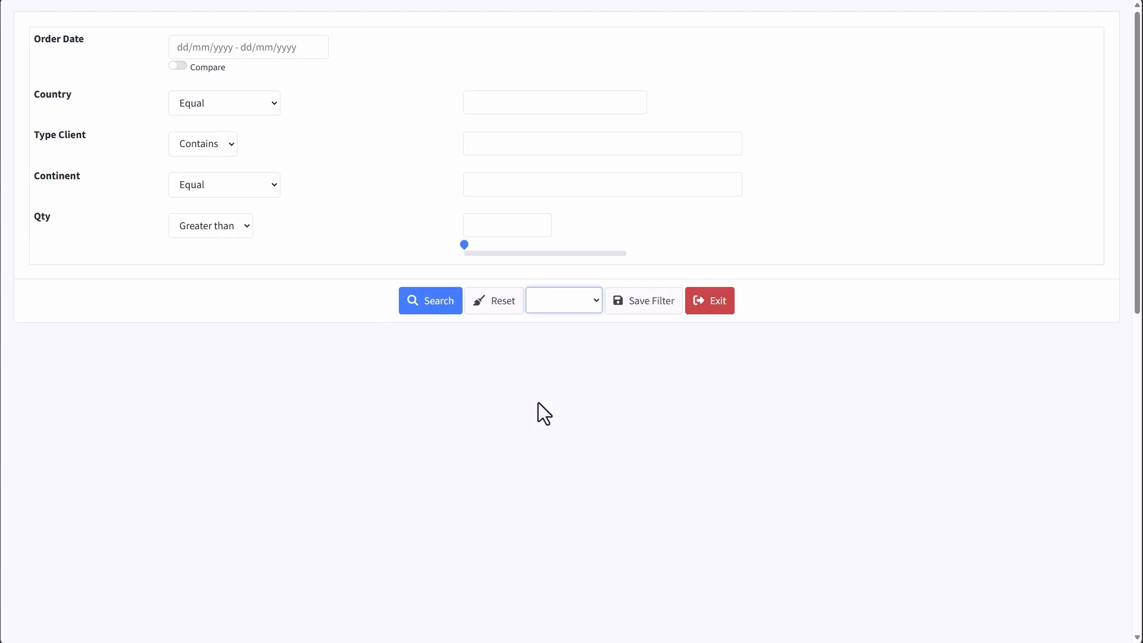
scroll(678, 455, down, 3)
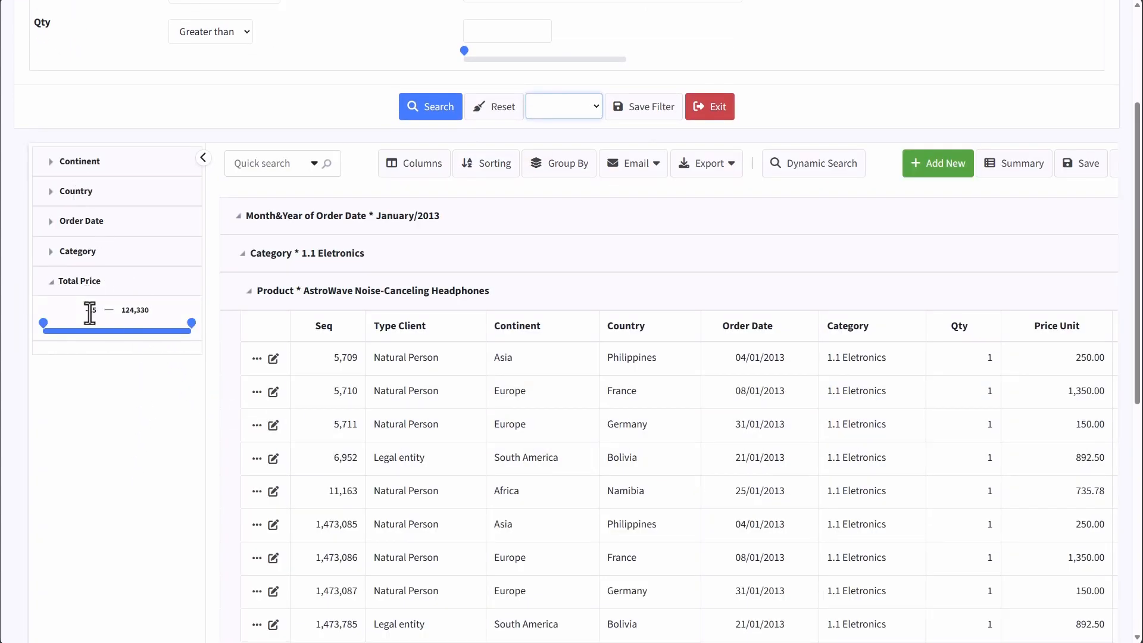
scroll(128, 470, down, 3)
scroll(125, 459, up, 3)
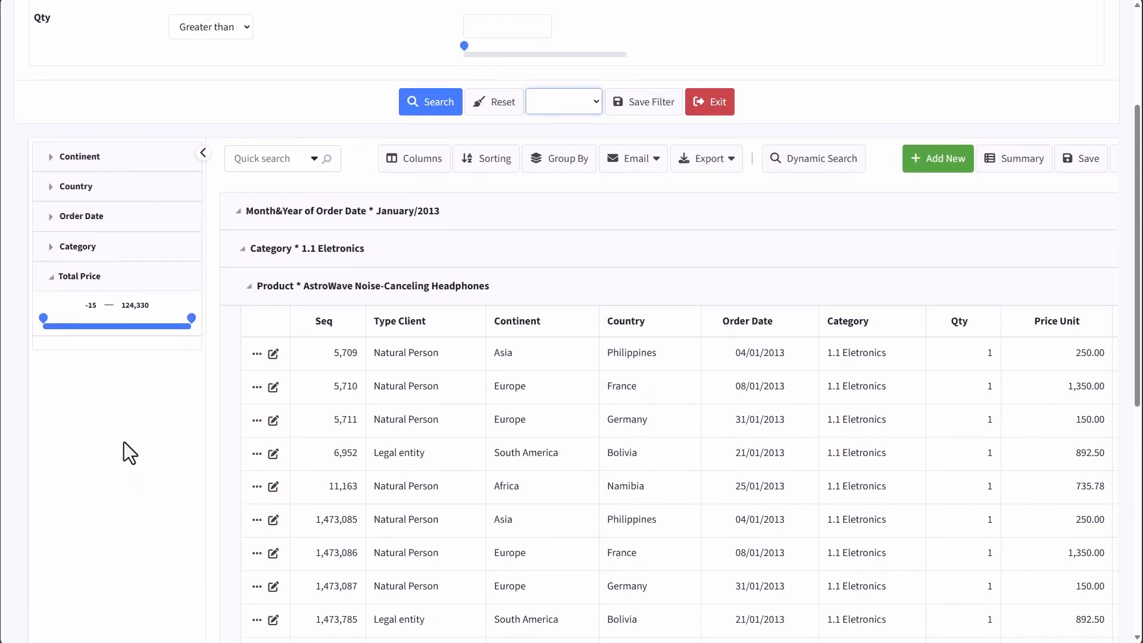
Browse the refined search options for Continent, Country and Order Date, and expand the Category options
click(82, 169)
click(77, 162)
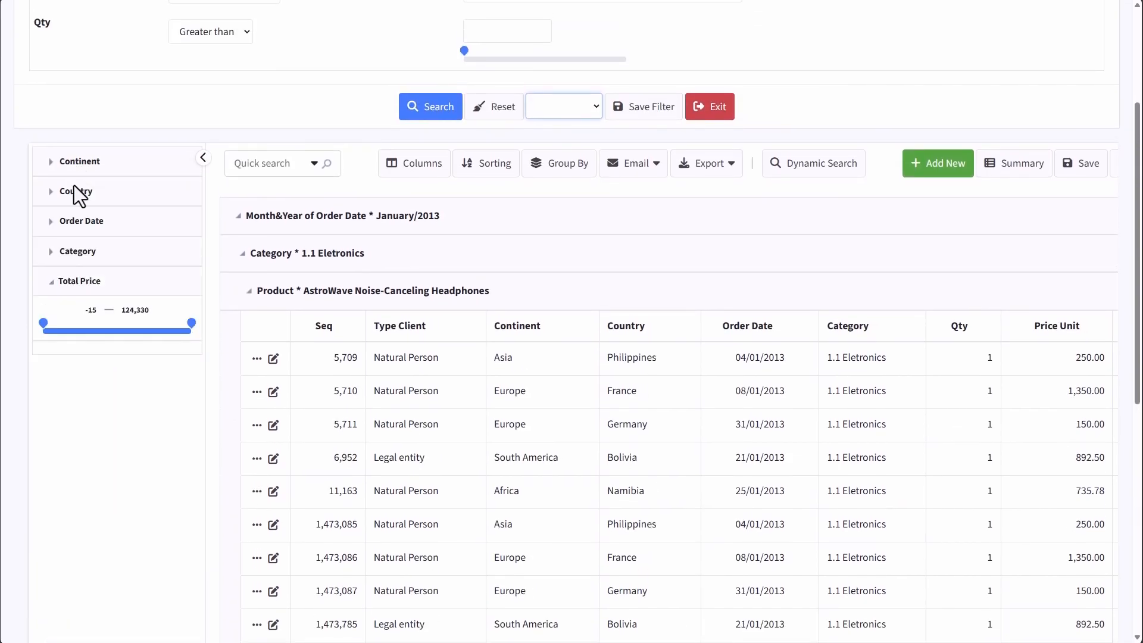
click(75, 191)
click(73, 191)
click(73, 224)
click(74, 226)
click(75, 248)
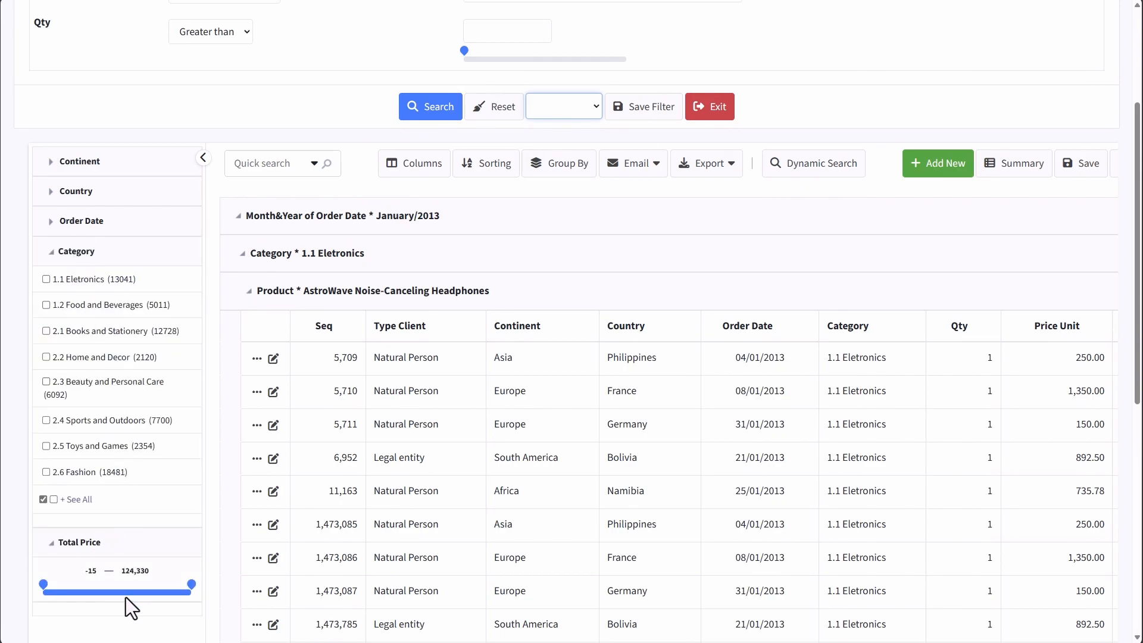
Filter the grid to a Total Price range of 9610 to 124330 and the category 1.1 Eletronics, and review the matching records
drag(43, 585, 54, 584)
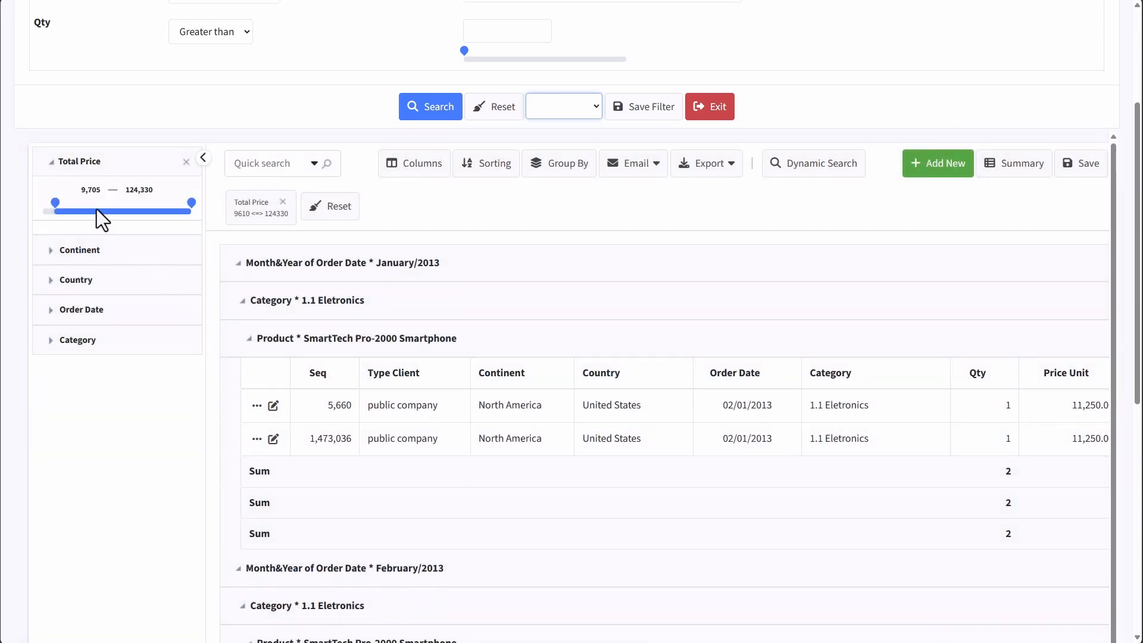
click(90, 352)
click(46, 368)
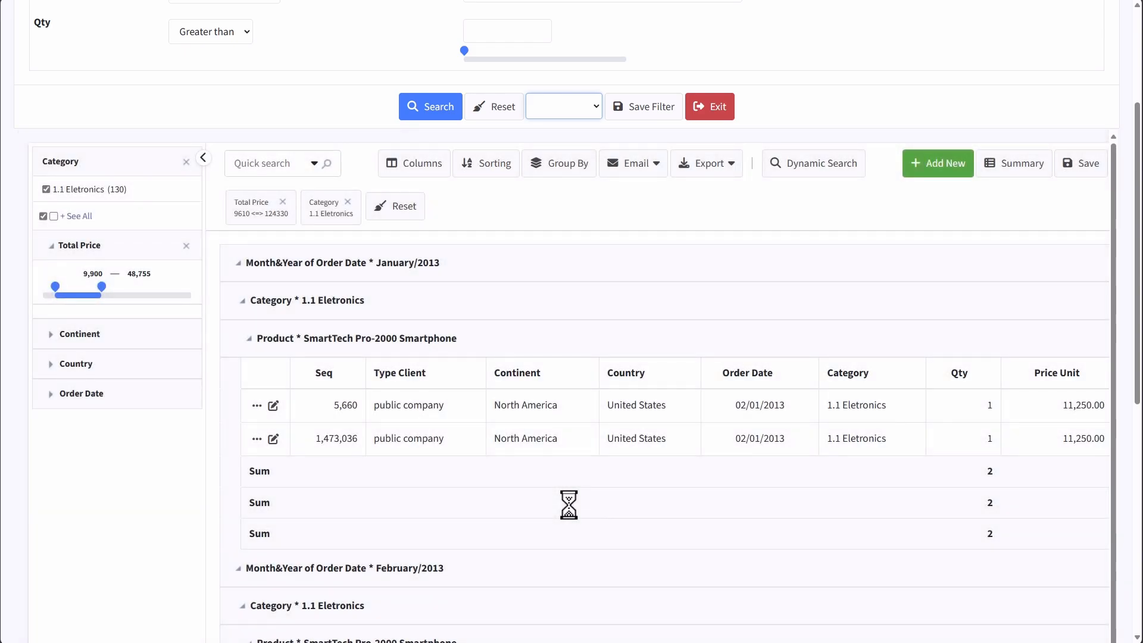
scroll(666, 524, up, 3)
scroll(660, 545, down, 5)
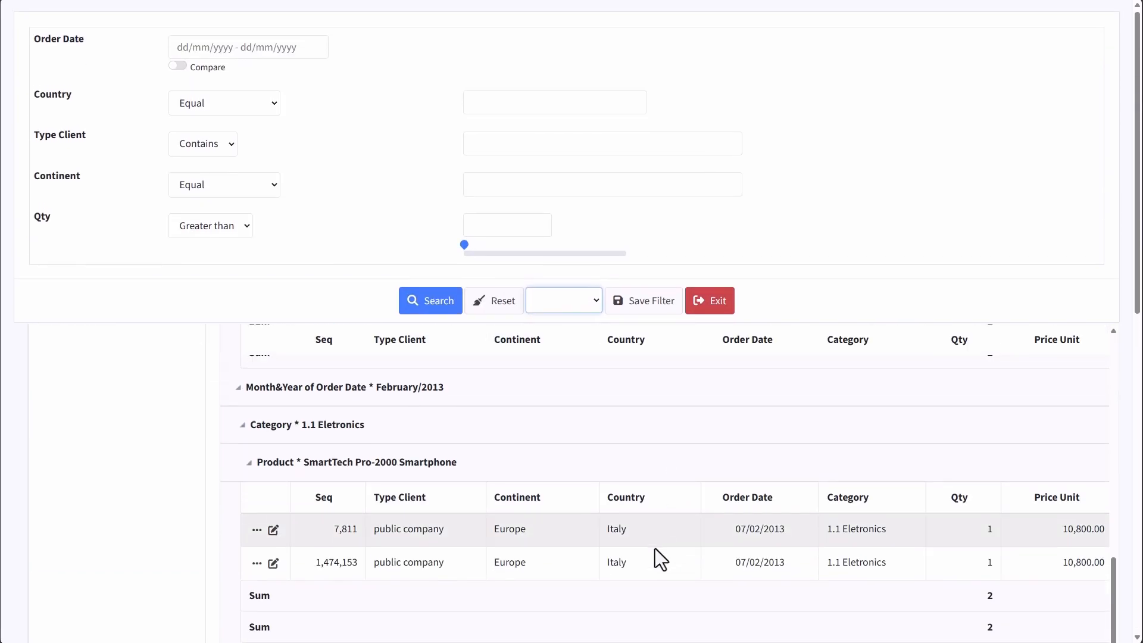
scroll(658, 593, up, 3)
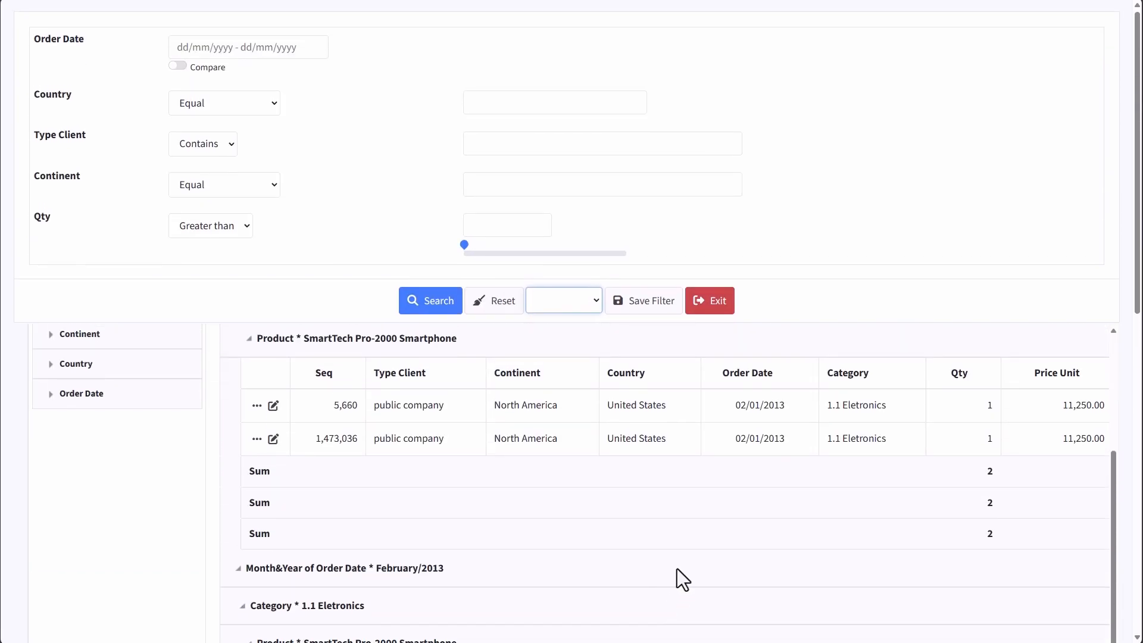
scroll(677, 569, up, 3)
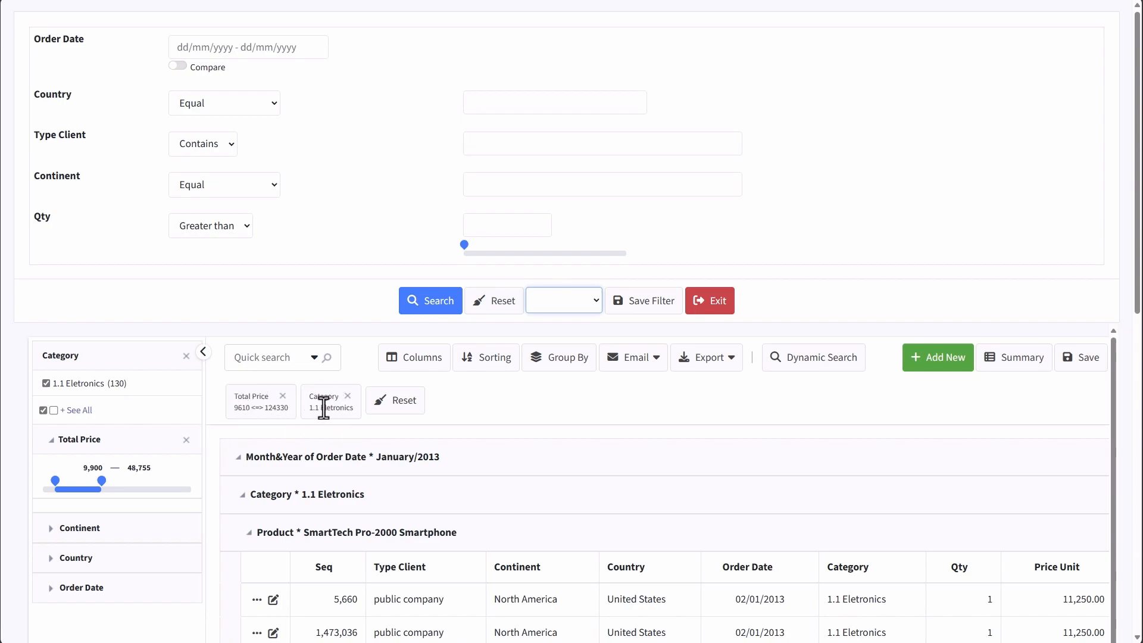
Remove the Category filter tag and reset the remaining refined search filter
click(348, 396)
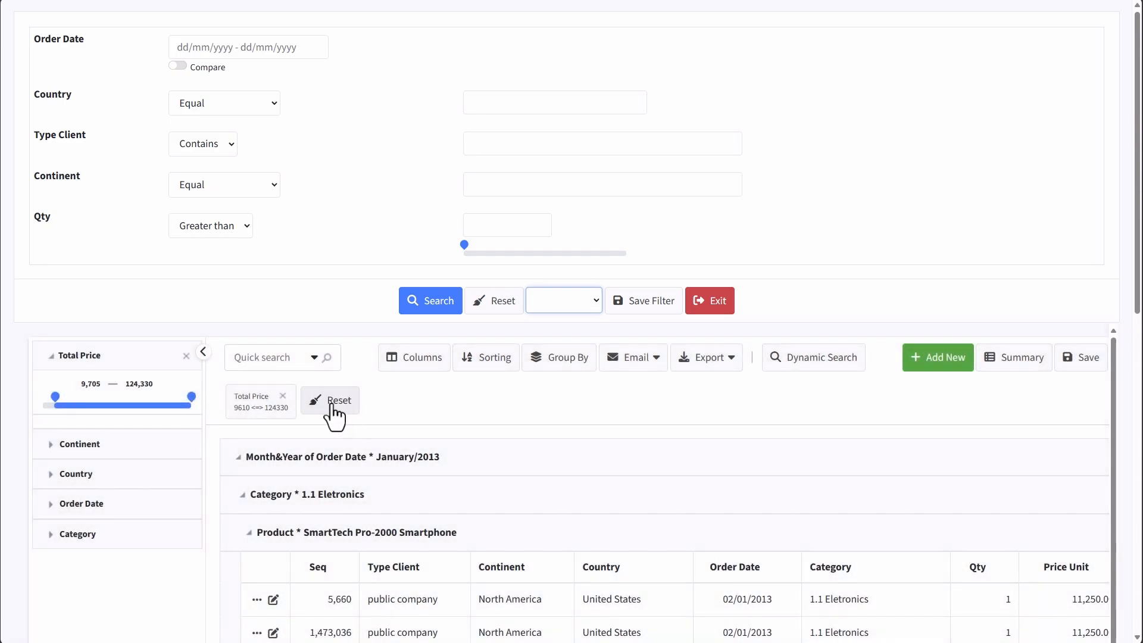
click(334, 401)
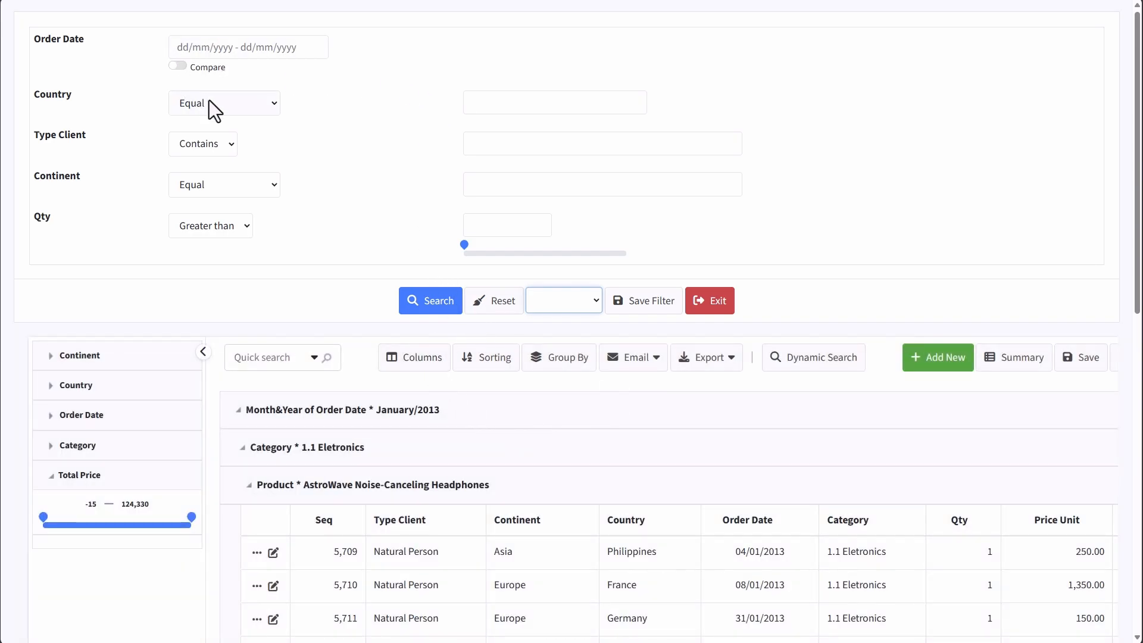
Search the grid for Order Date Last Year, compared with the same period last year
click(198, 47)
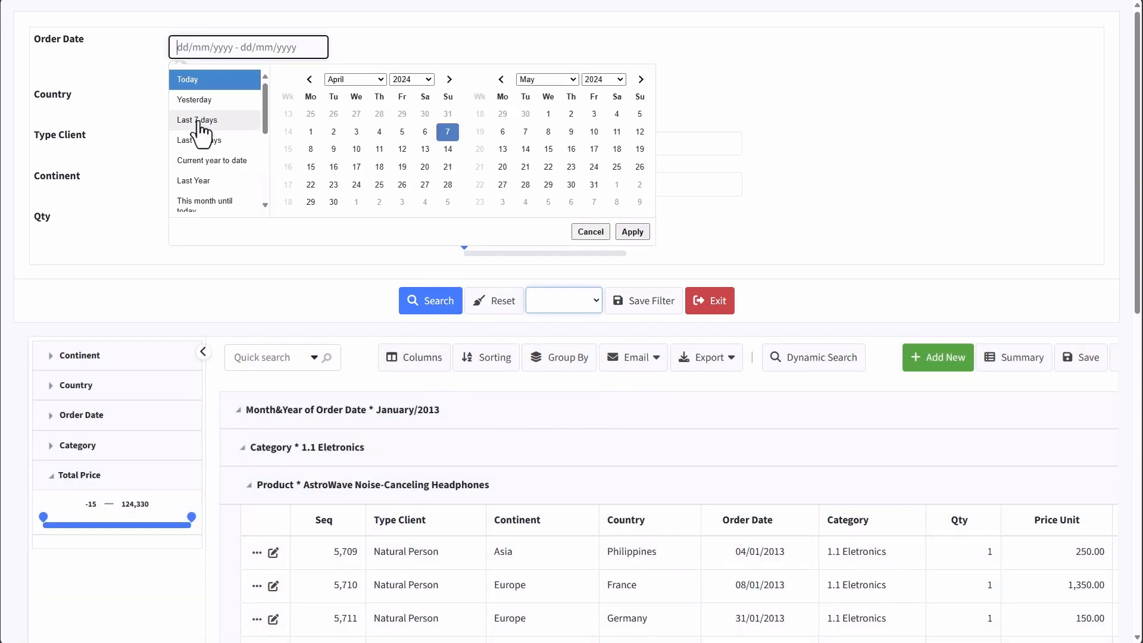
click(199, 181)
click(177, 66)
click(181, 87)
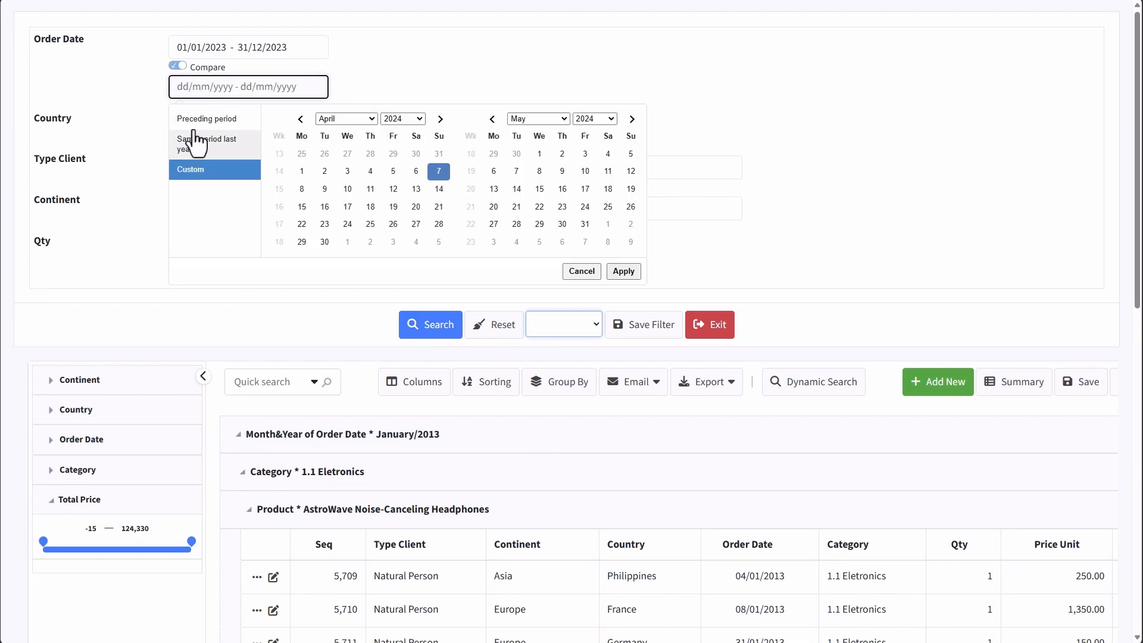
click(194, 146)
click(443, 336)
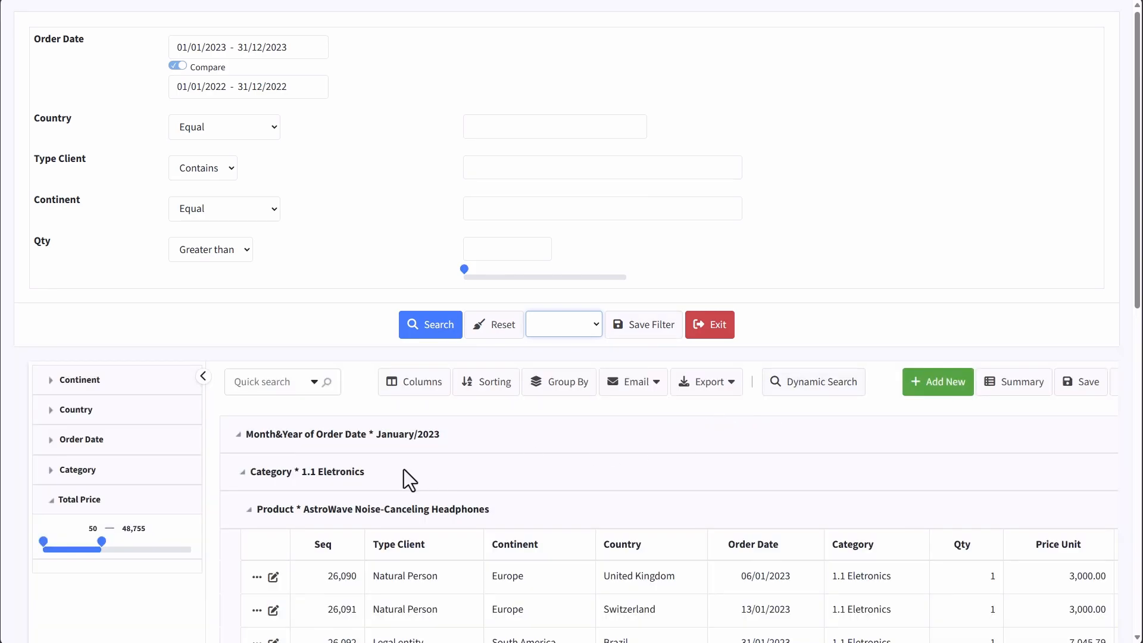
Turn off the Order Date comparison, try the Today range, and clear the Order Date filter
click(177, 66)
click(178, 47)
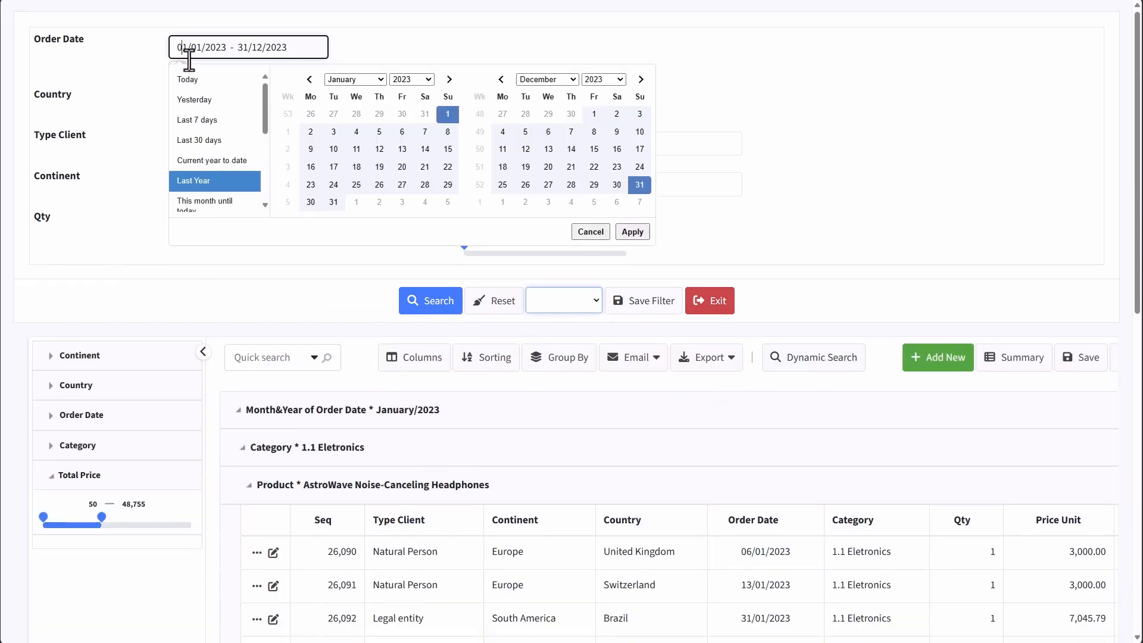
click(188, 80)
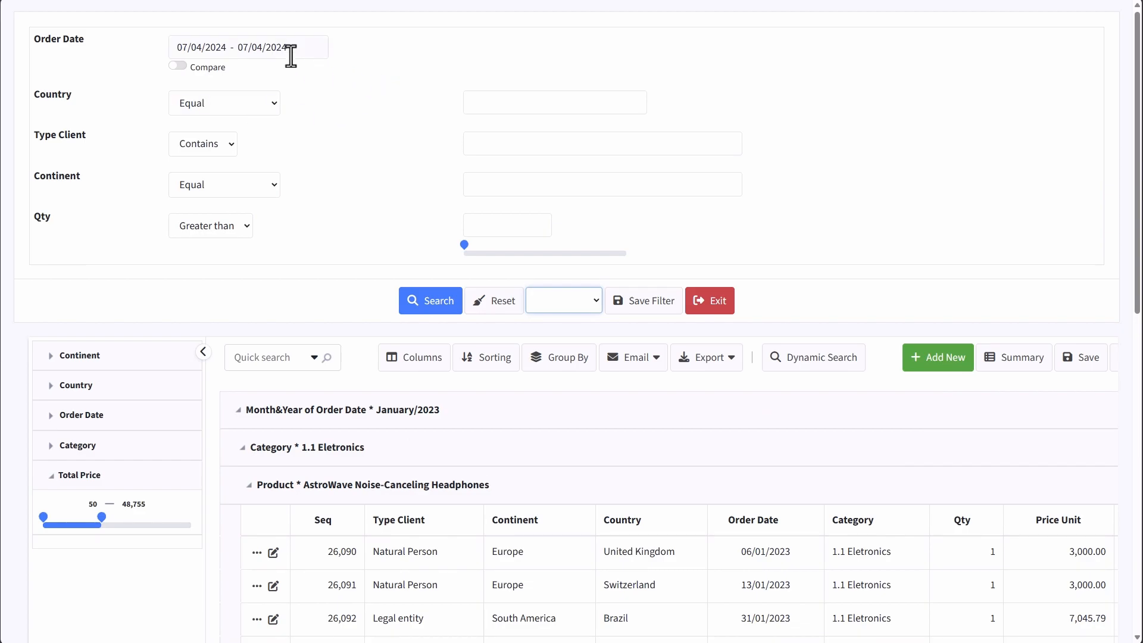
click(230, 47)
click(445, 41)
drag(327, 47, 135, 44)
key(BackSpace)
click(546, 63)
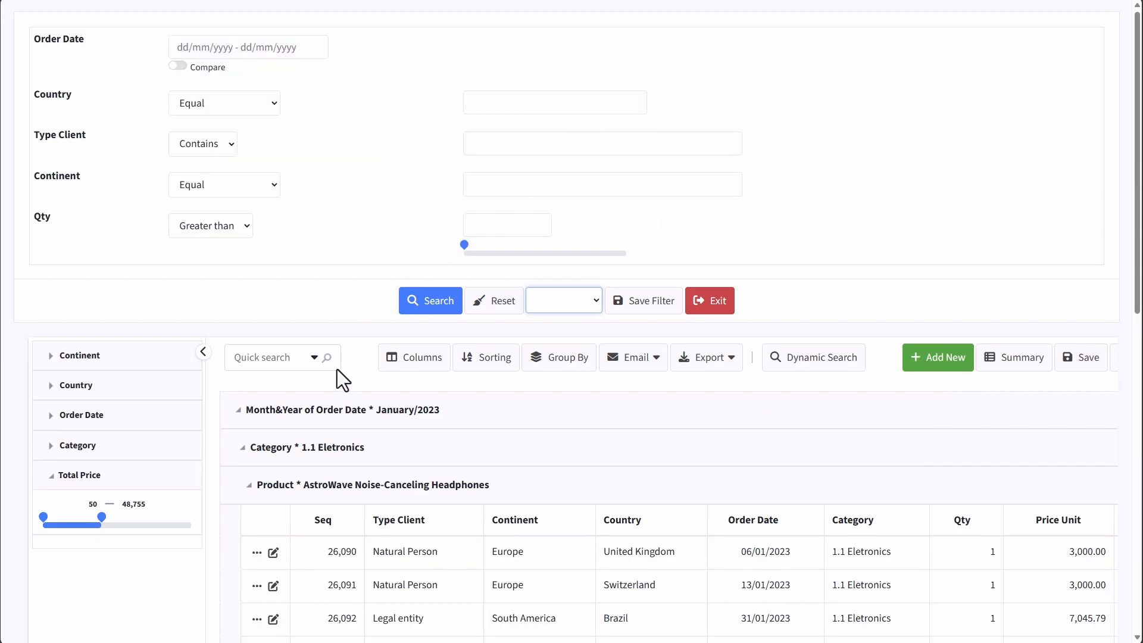
Filter the grid to the continent Africa through the refined search and review the matching records
click(79, 356)
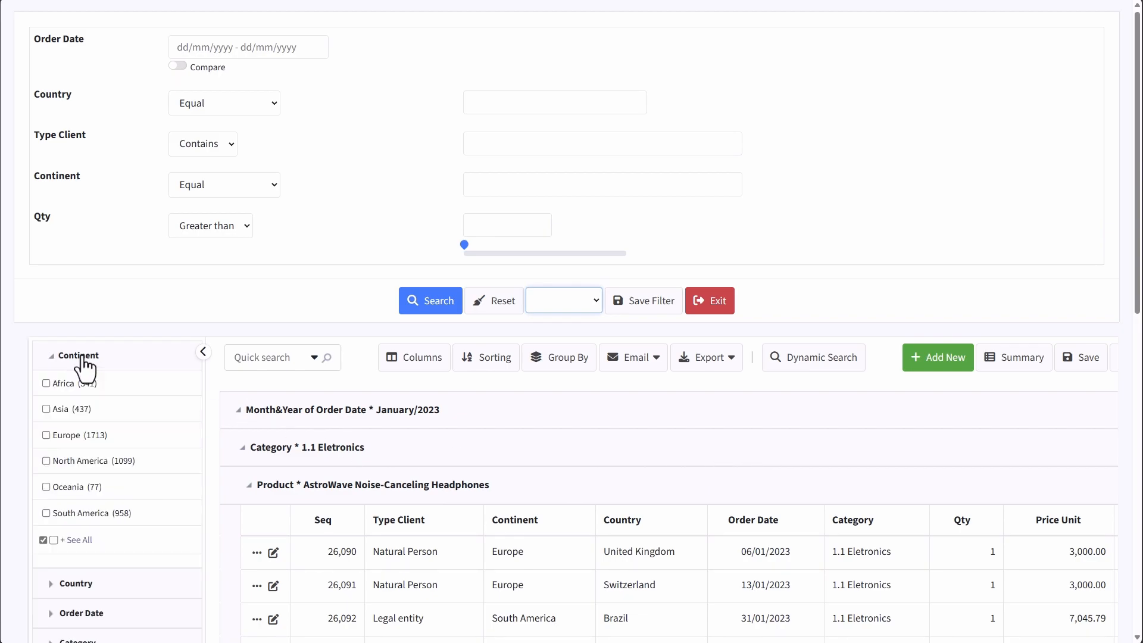
click(46, 383)
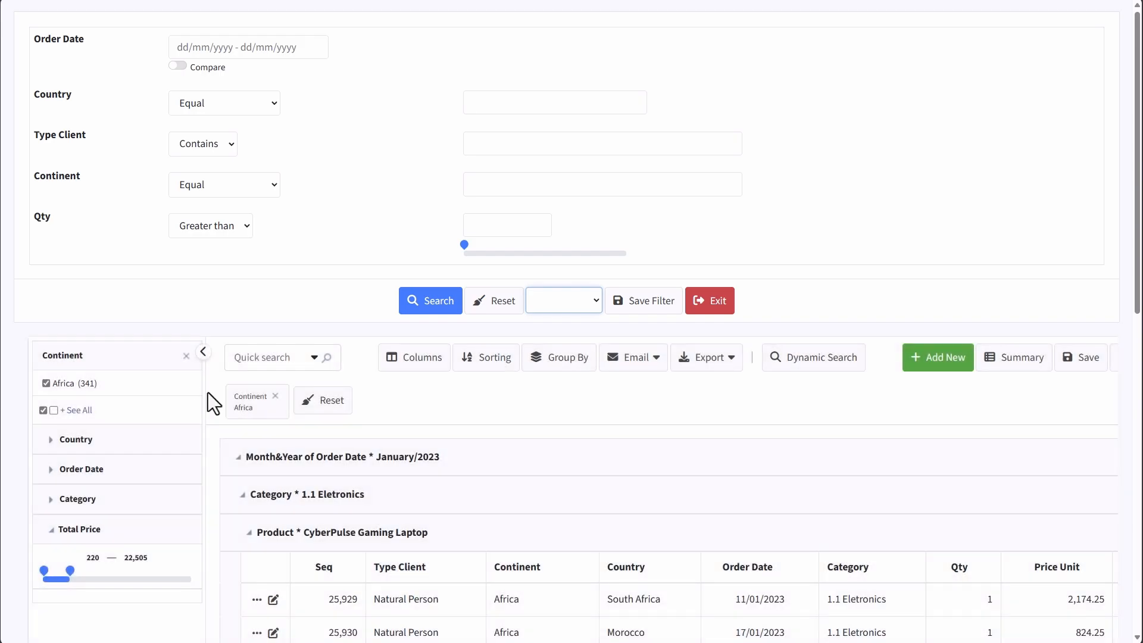
scroll(160, 554, down, 6)
scroll(162, 446, up, 4)
scroll(13, 203, down, 1)
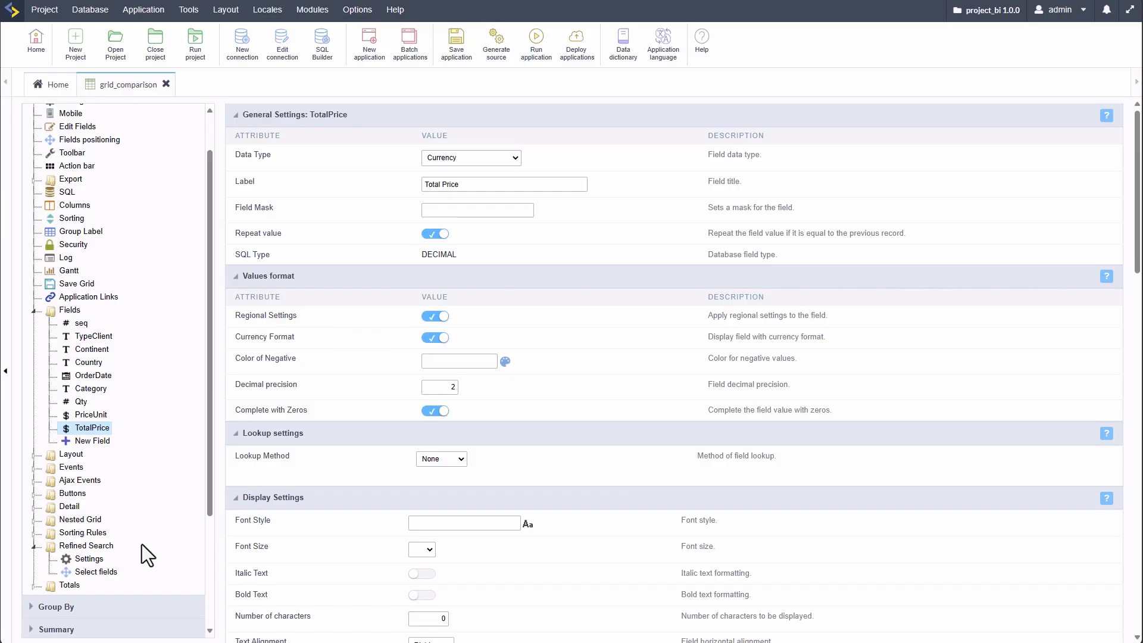
Set the refined search Start mode to Closed in the Refined Search settings and run the application
click(87, 559)
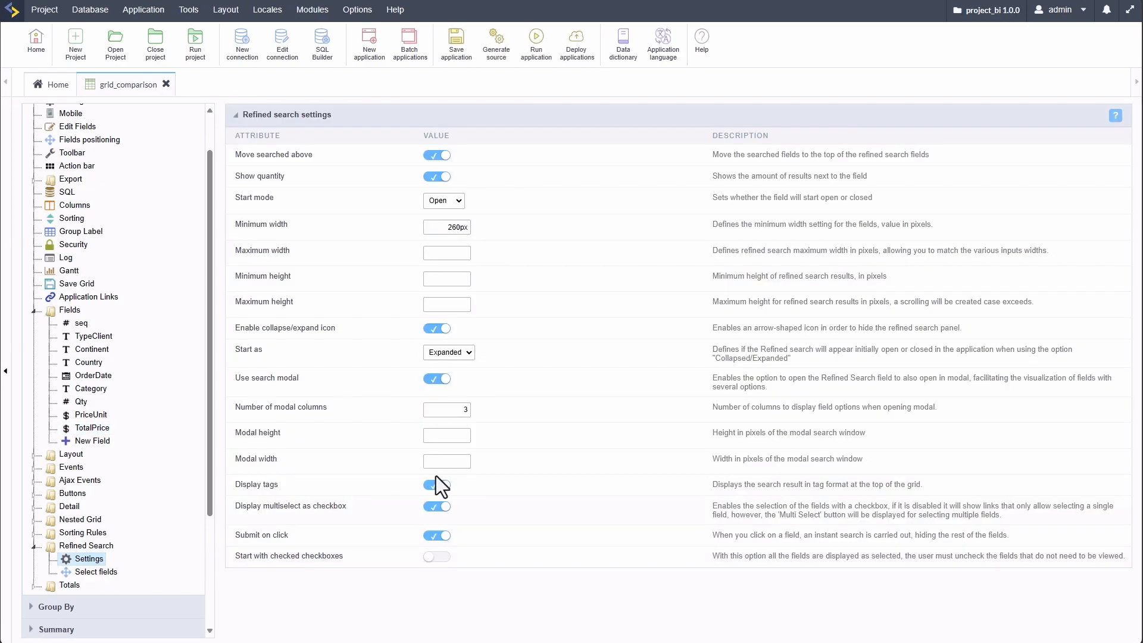
click(447, 250)
drag(250, 197, 274, 198)
click(444, 201)
click(448, 224)
click(536, 45)
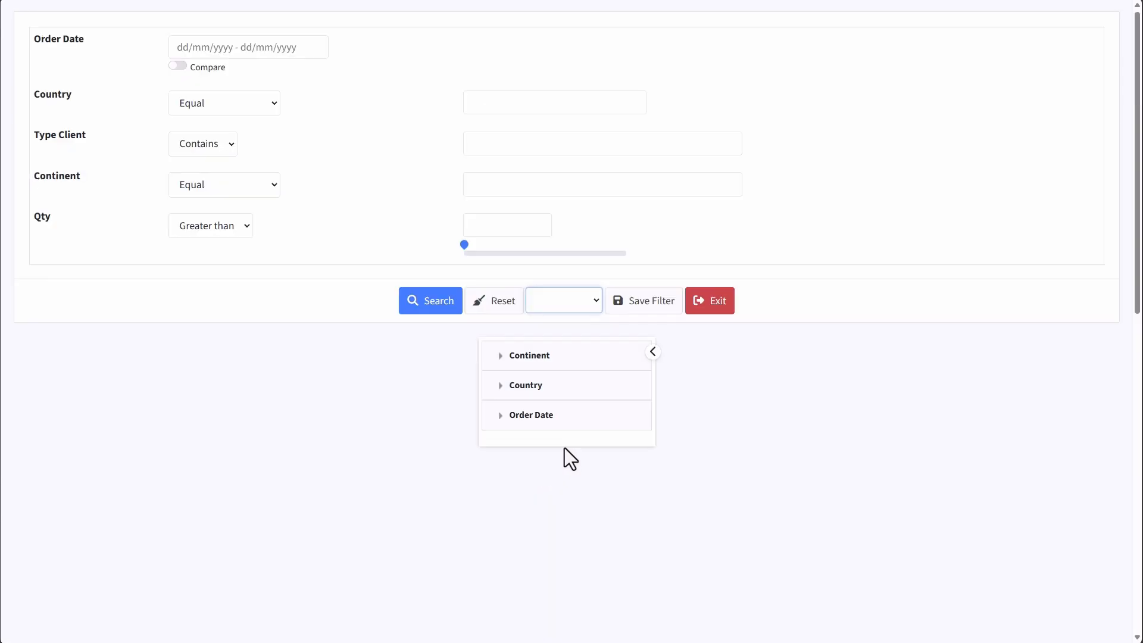
Collapse the refined search panel beside the grid and expand it again
scroll(387, 422, down, 1)
scroll(387, 423, down, 3)
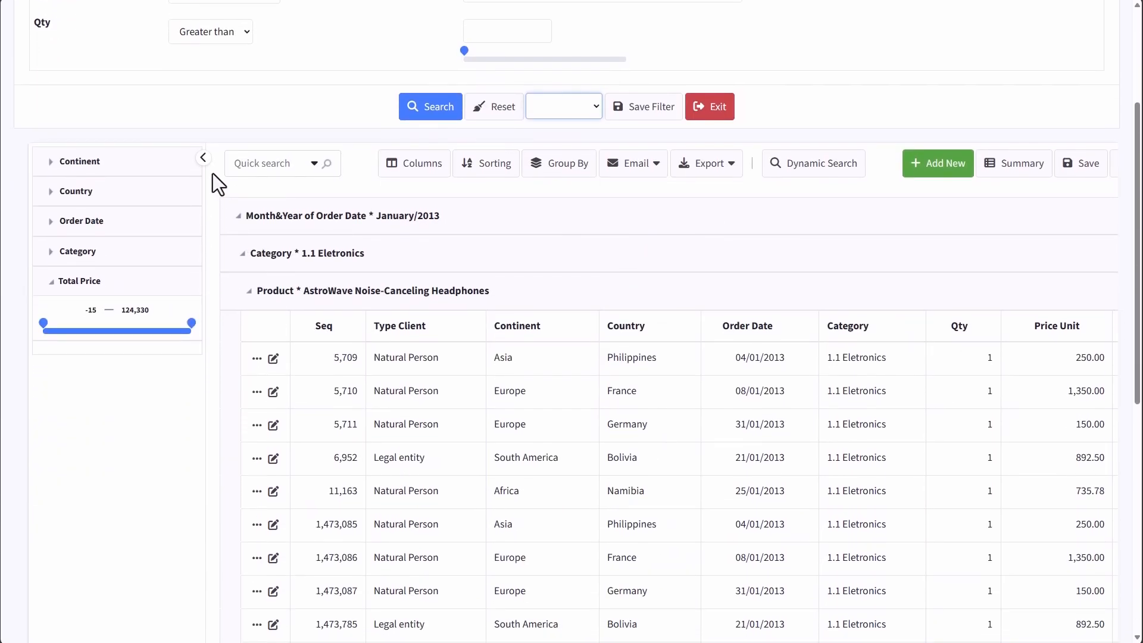
click(203, 158)
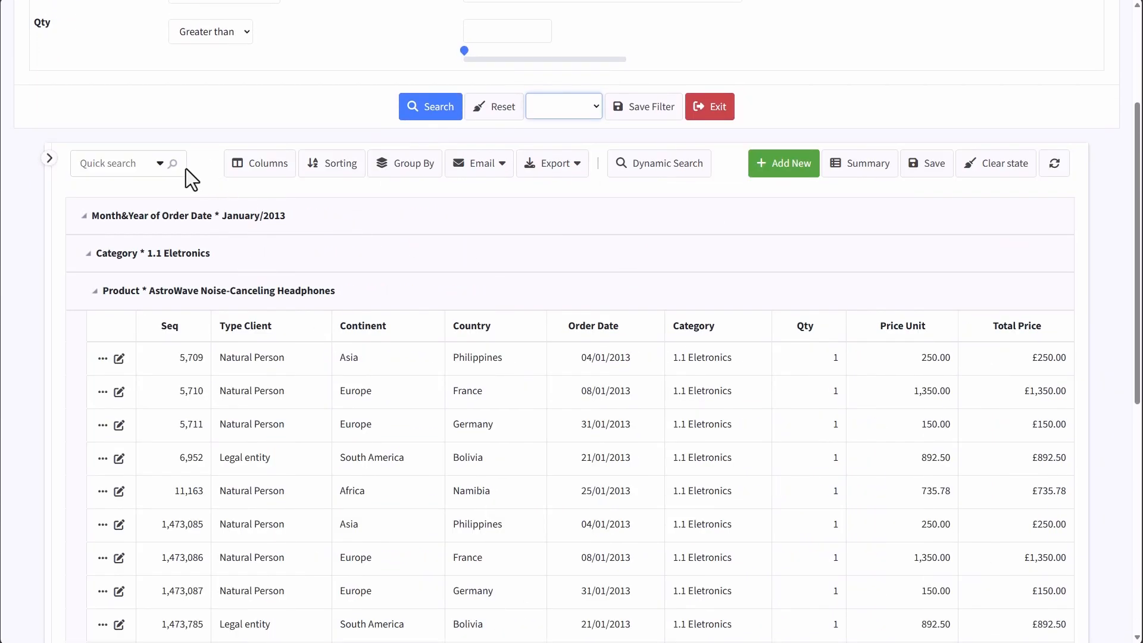
click(51, 159)
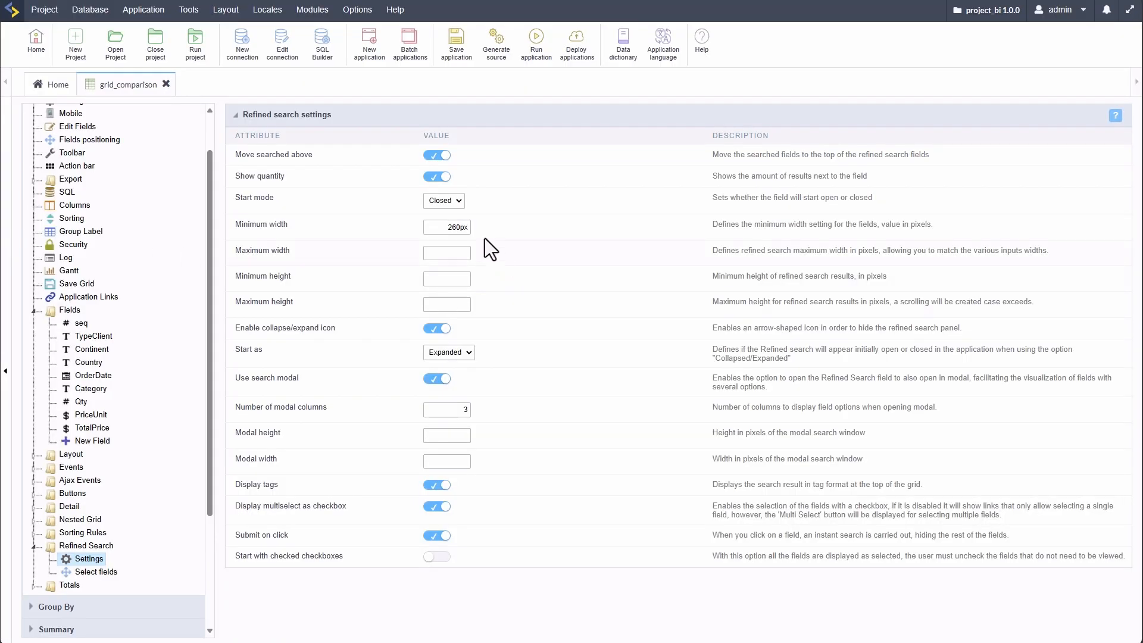
Set the refined search Start mode back to Open and run the application
click(445, 201)
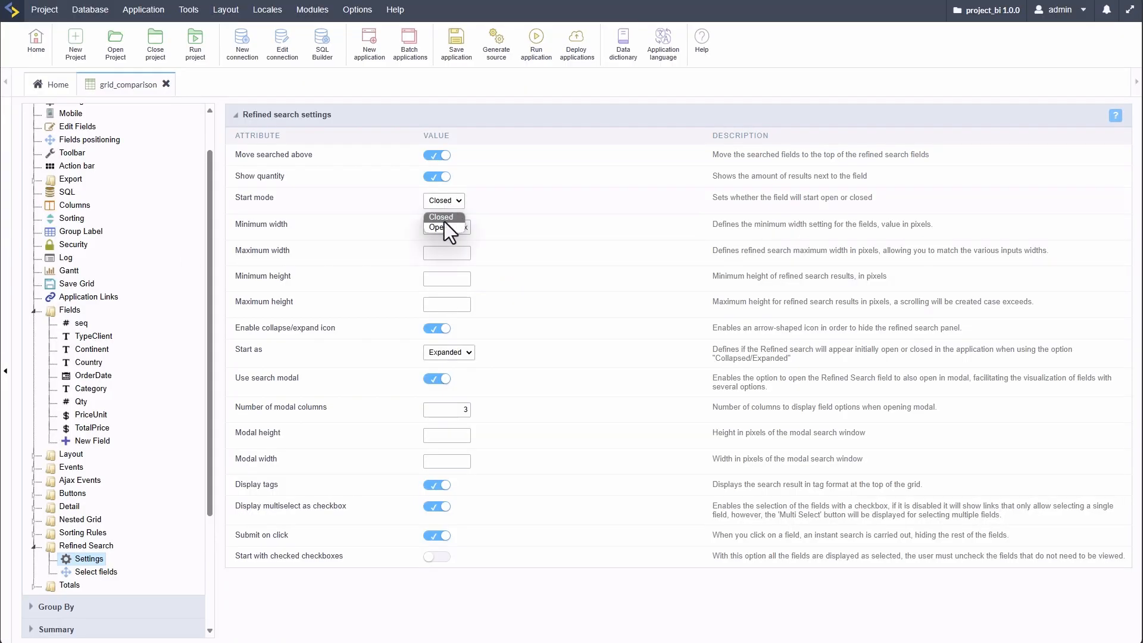
click(442, 230)
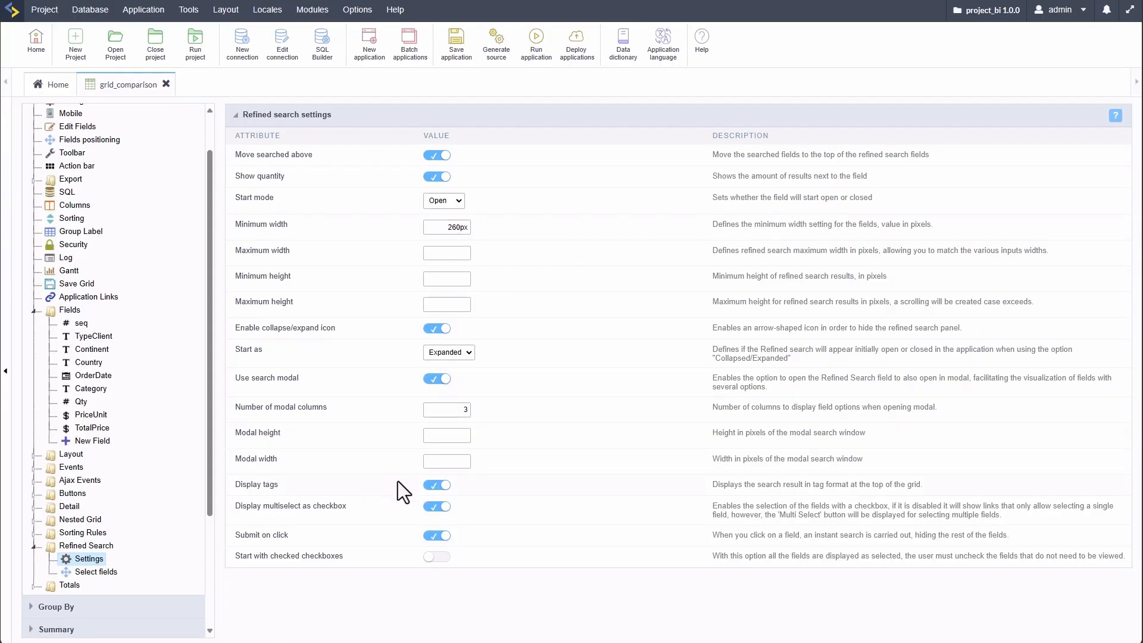
click(34, 546)
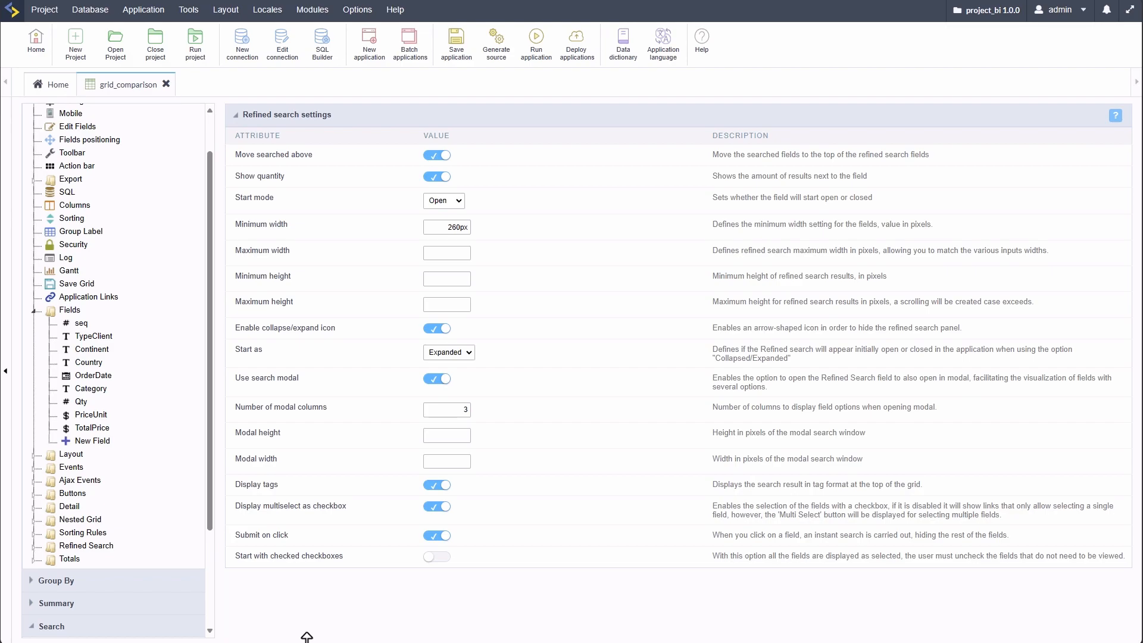
click(34, 547)
click(89, 564)
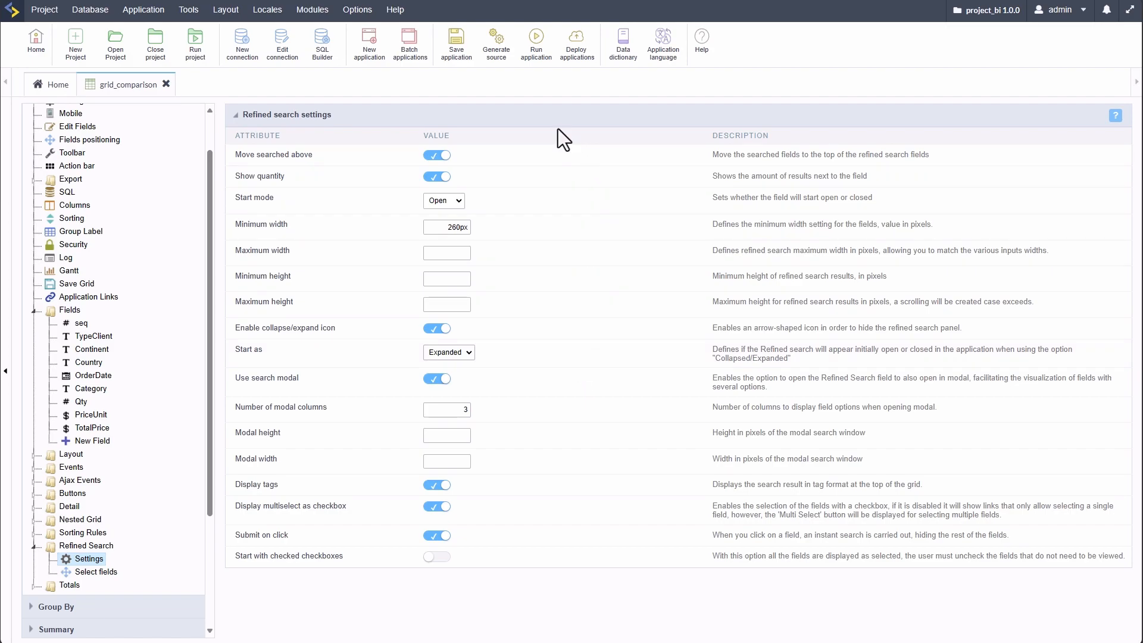
click(537, 41)
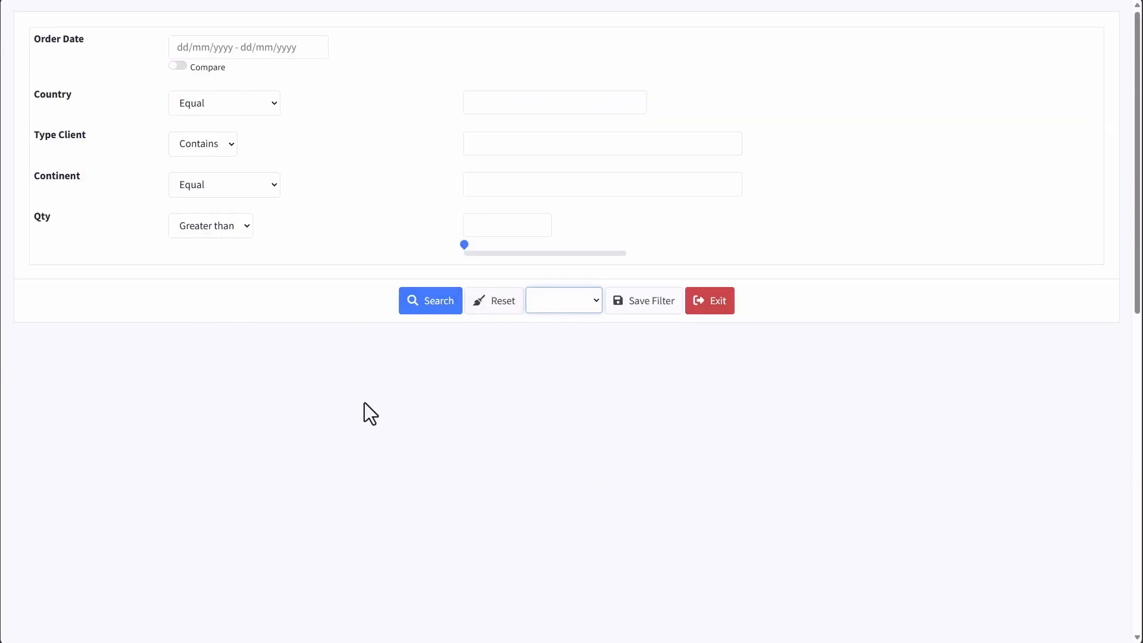
Expand the Category options in the refined search and filter the grid to 1.1 Eletronics
click(75, 447)
scroll(238, 461, down, 3)
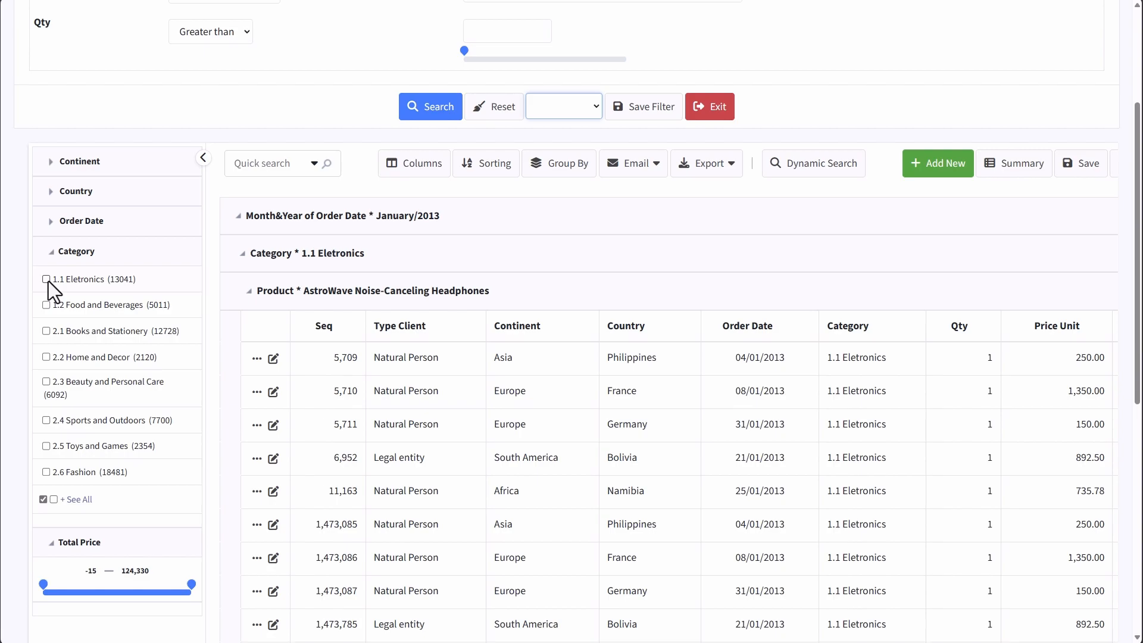
click(46, 280)
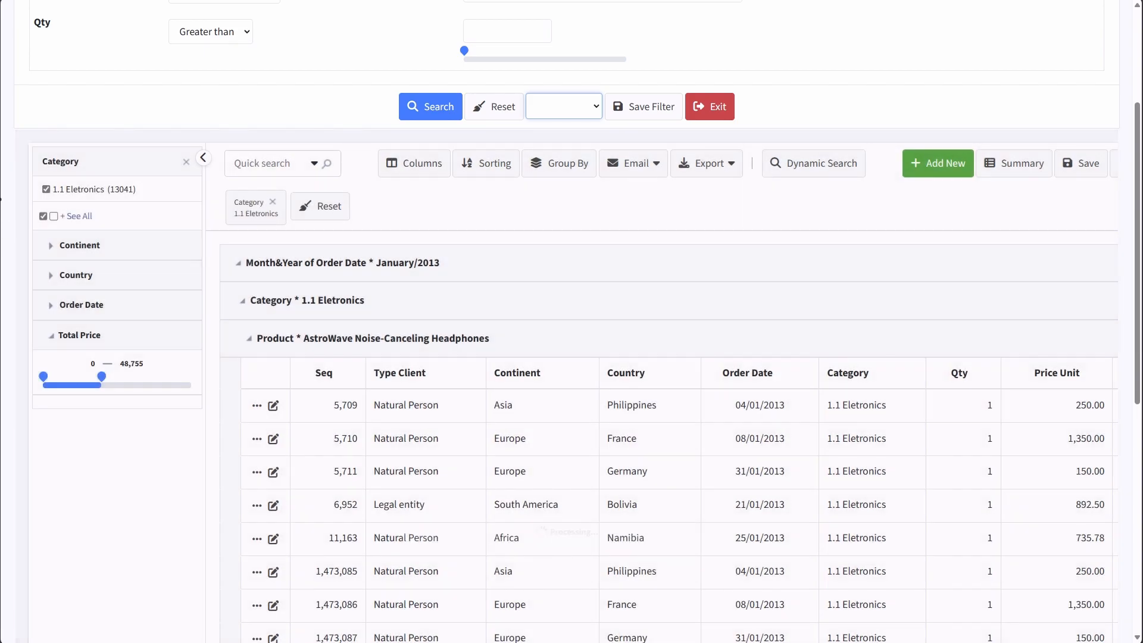
click(20, 232)
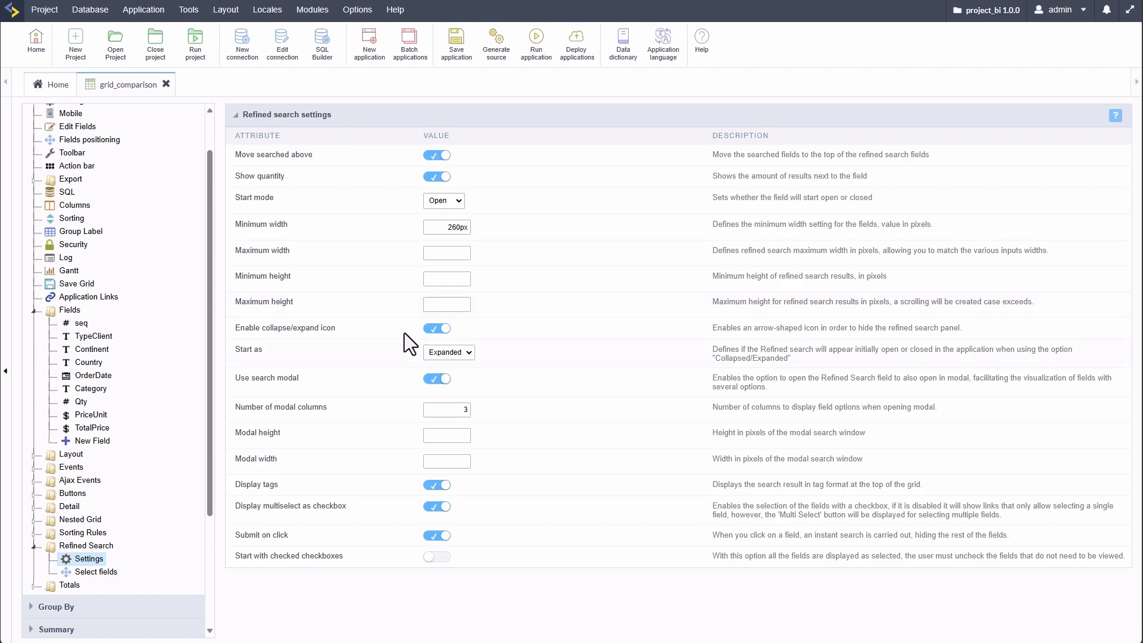
Turn off Show quantity in the refined search settings and run the application
click(437, 177)
click(536, 44)
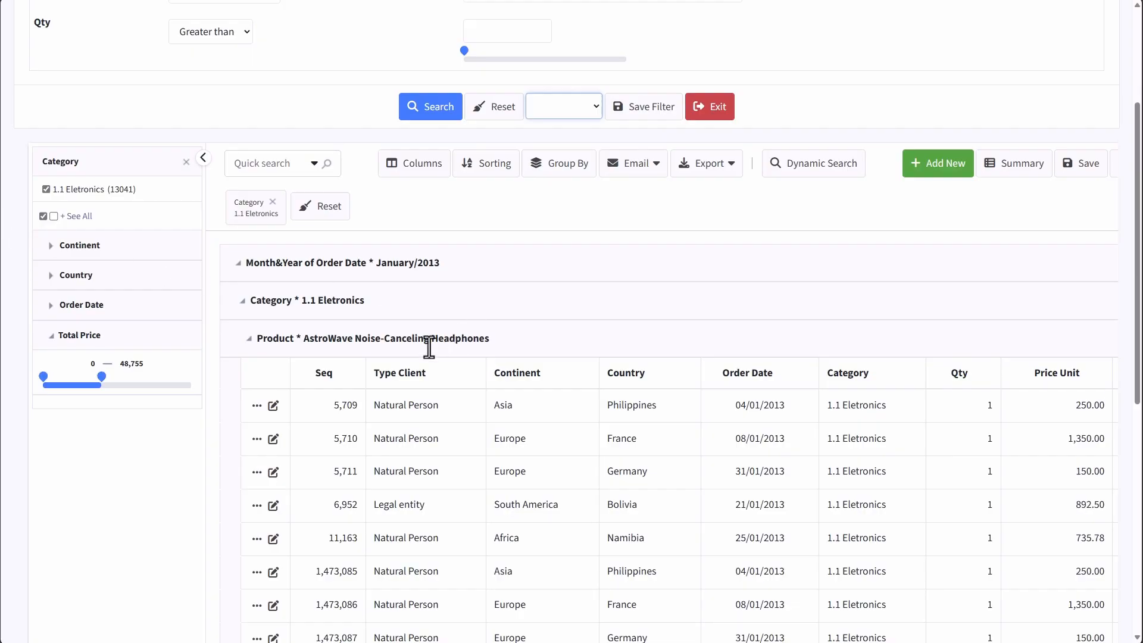
scroll(122, 225, up, 3)
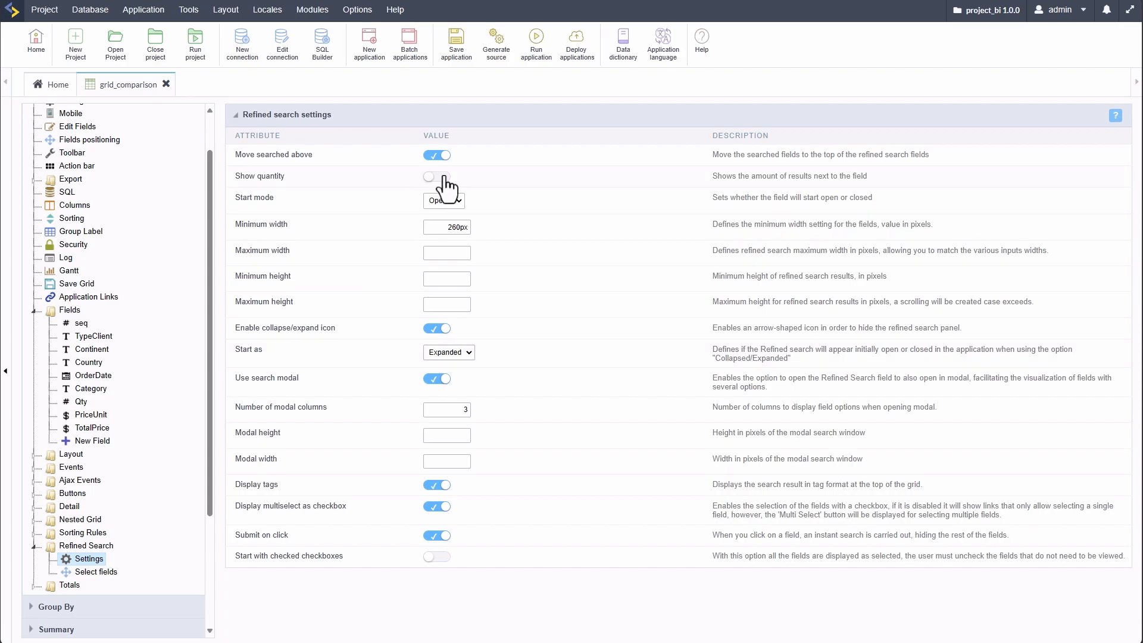
Turn off Move searched above, run the application, and turn the option on again
click(436, 156)
click(534, 43)
click(450, 157)
drag(732, 155, 899, 157)
click(896, 177)
Open the Country field's general settings from the editable list of refined search fields
click(94, 572)
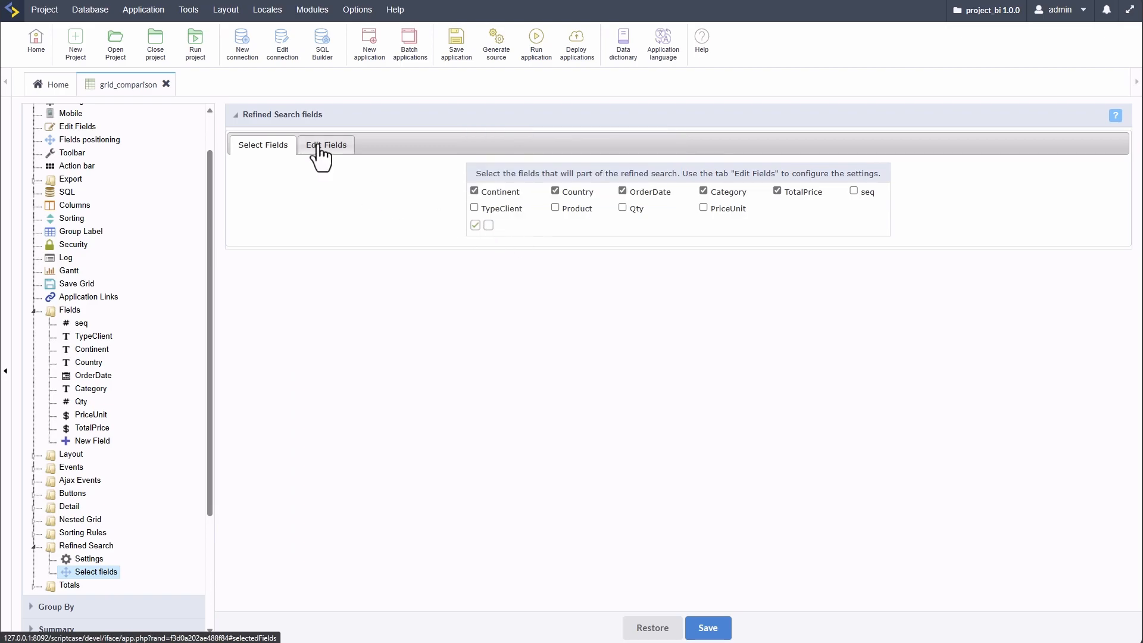
click(322, 148)
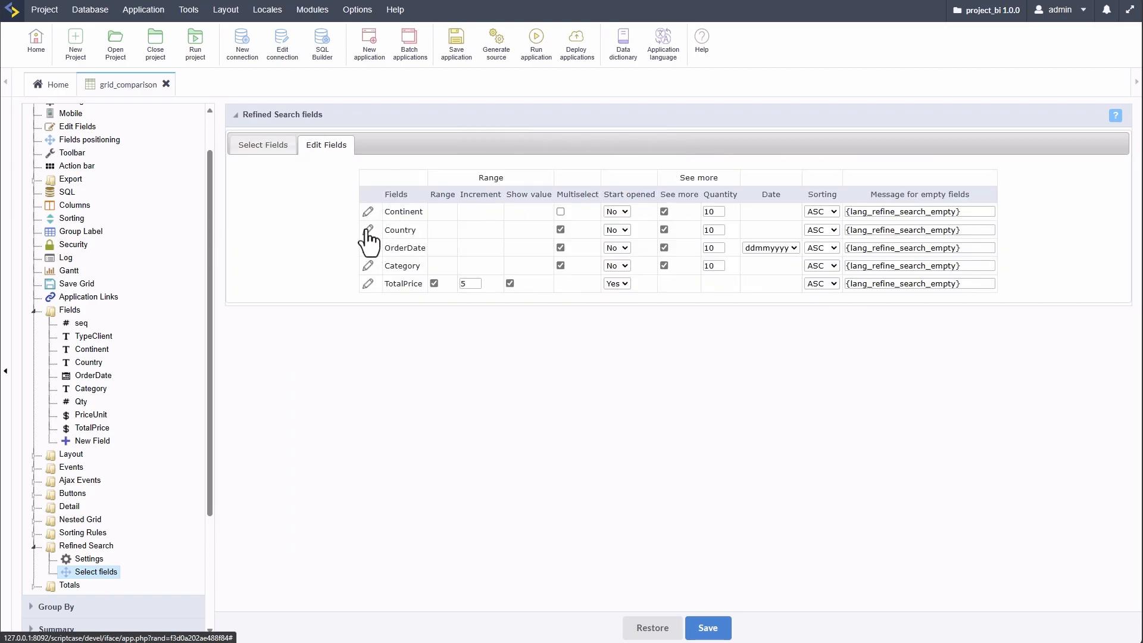
click(368, 231)
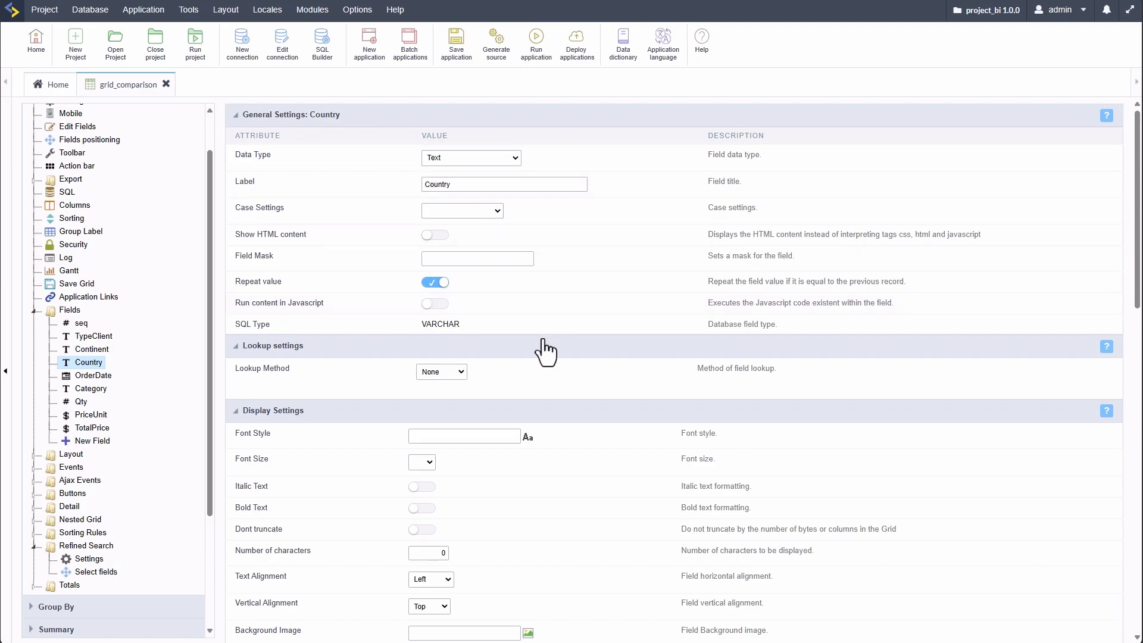
Return to editing the refined search fields and disable Multiselect for Country, OrderDate and Category
click(95, 571)
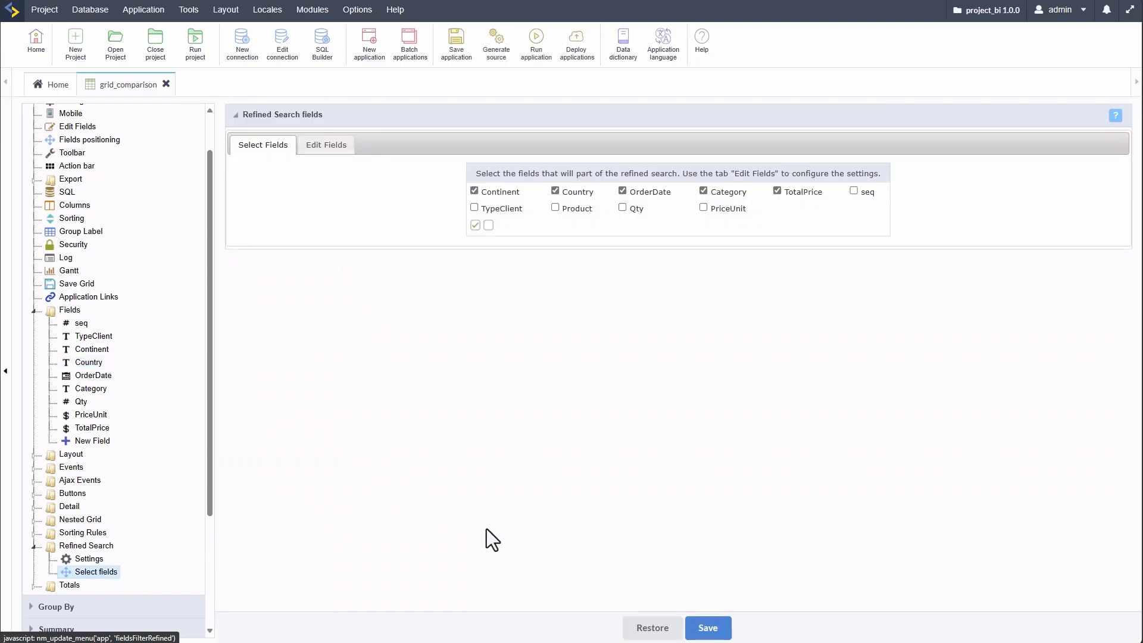
click(326, 146)
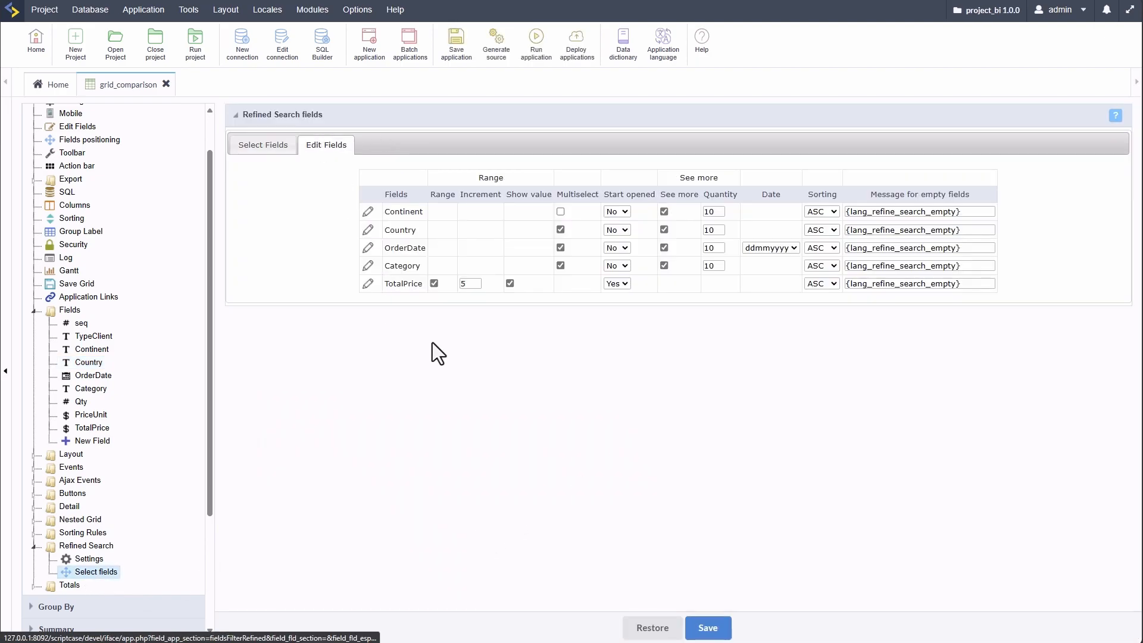
click(560, 231)
click(560, 248)
click(560, 265)
Set Start opened to Yes for the Continent, Country, OrderDate and Category refined search fields
click(623, 213)
click(621, 237)
click(615, 232)
click(615, 254)
click(614, 250)
click(612, 252)
click(612, 251)
click(615, 263)
click(615, 268)
click(616, 281)
click(617, 247)
click(617, 265)
Disable See more for the Continent, Country, OrderDate and Category refined search fields
click(664, 211)
click(664, 230)
click(664, 248)
click(664, 265)
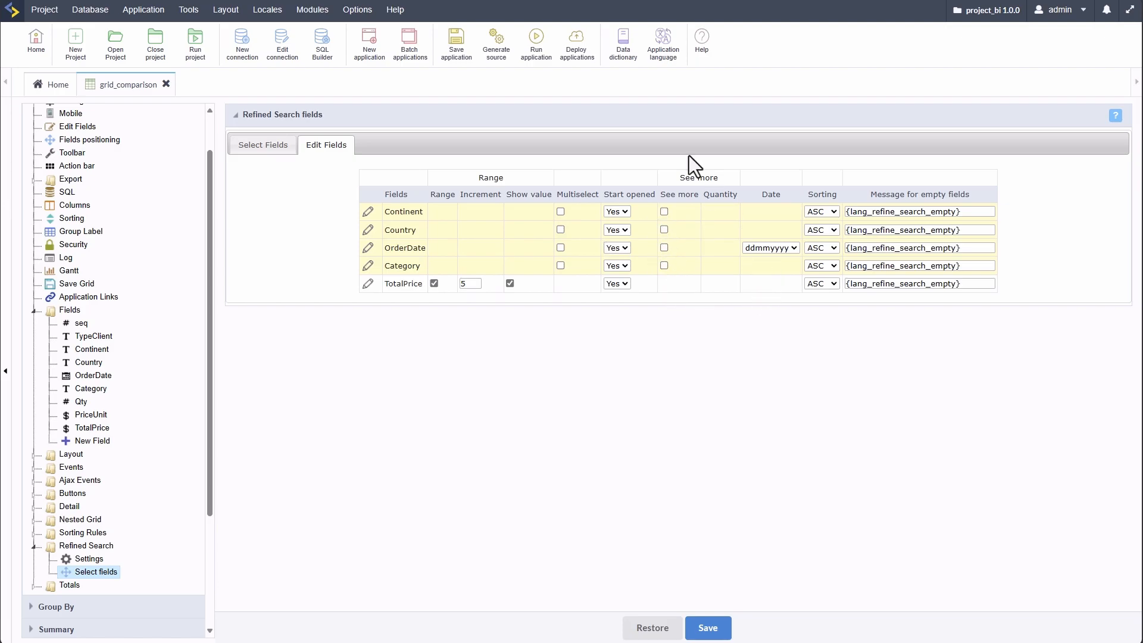
Run the application and browse the full lists of Continent, Country and Order Date options in the refined search panel
click(536, 39)
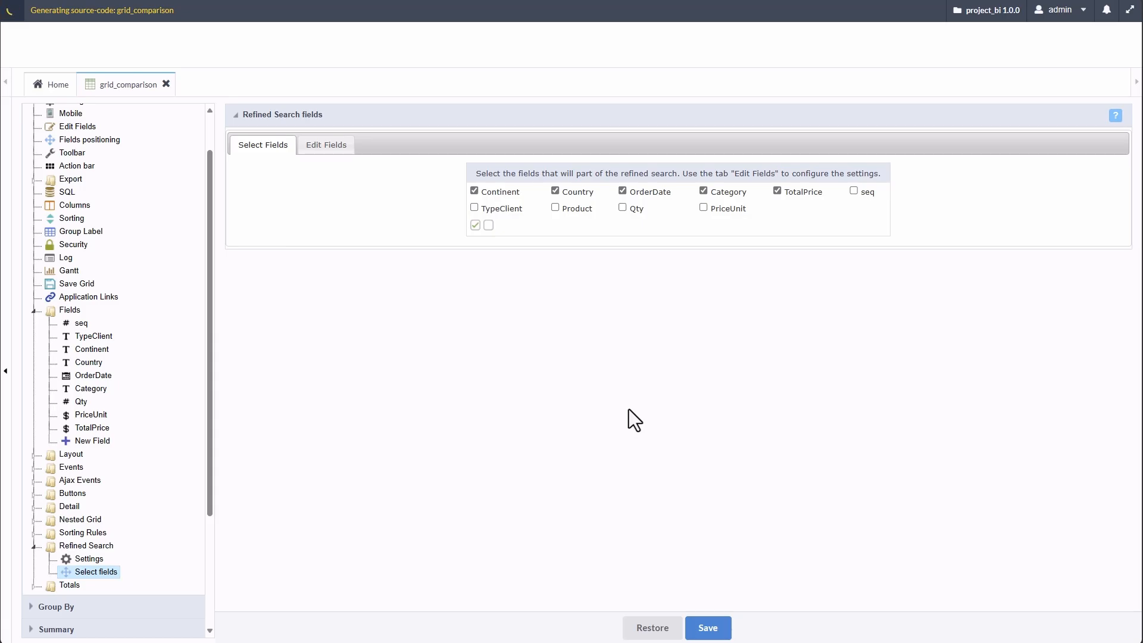
right_click(459, 397)
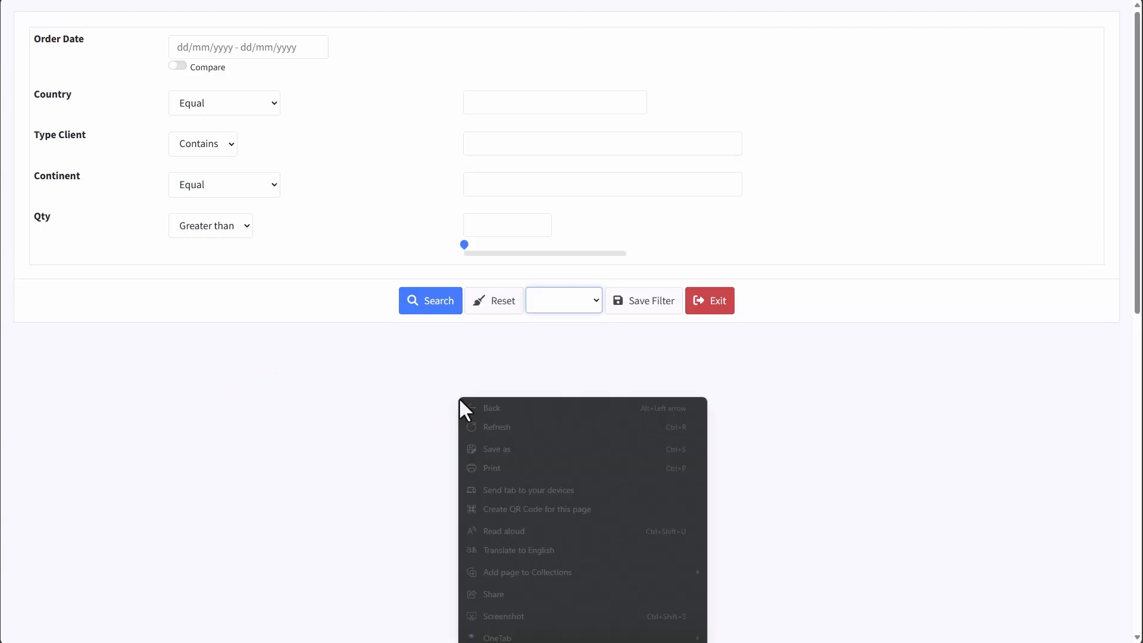
click(808, 225)
scroll(264, 421, down, 16)
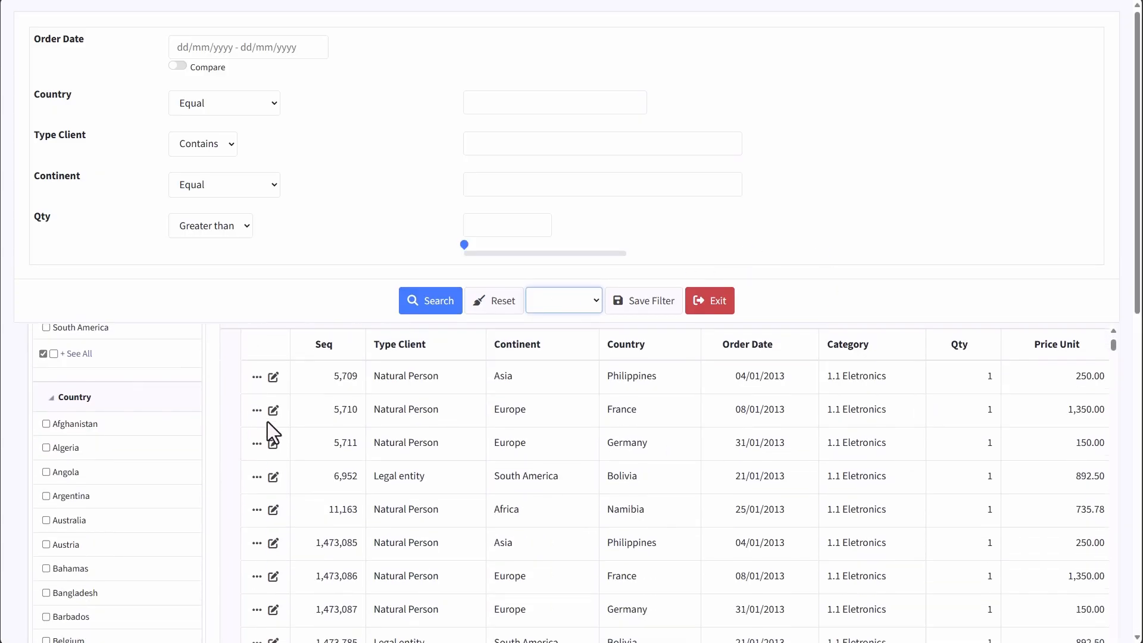
scroll(173, 509, down, 20)
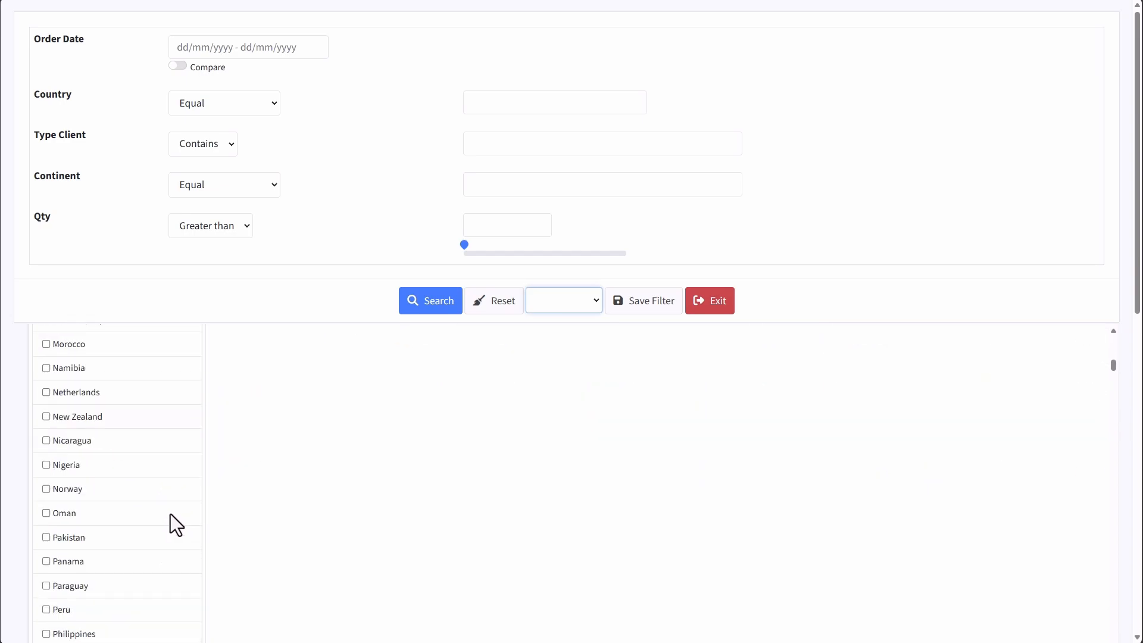
scroll(157, 520, up, 20)
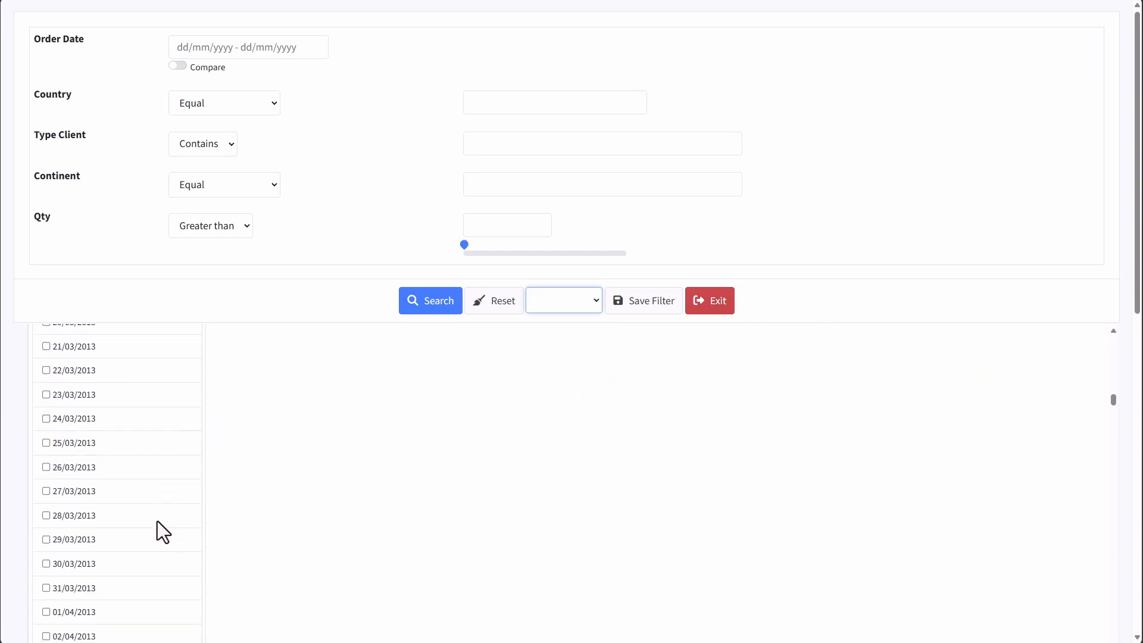
Filter the running grid by the Africa continent in the refined search panel
scroll(157, 520, up, 15)
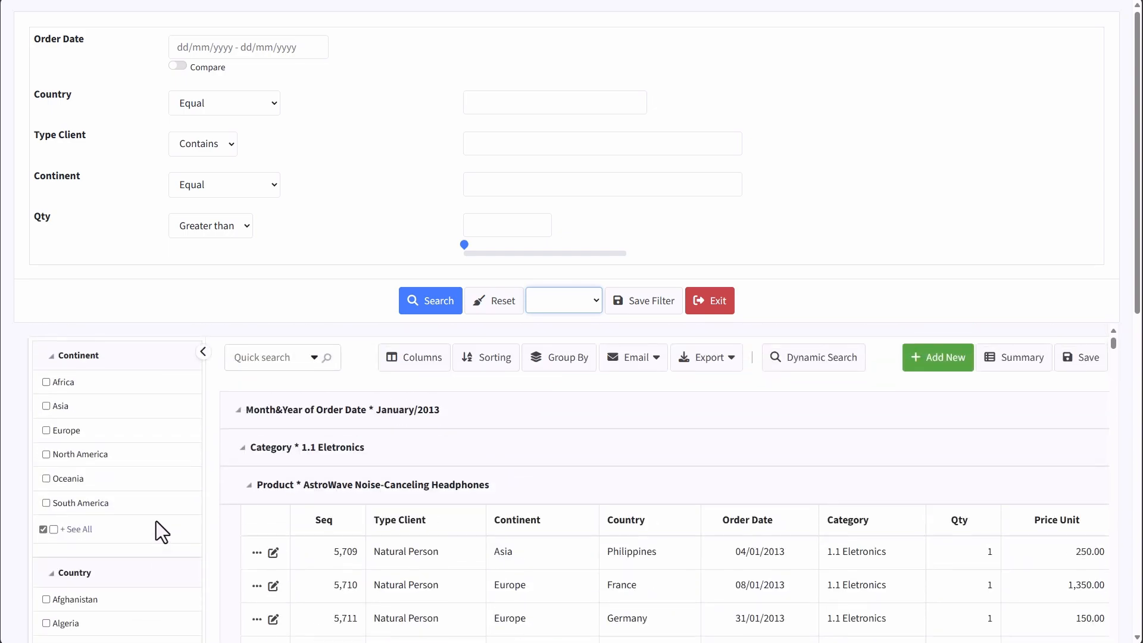
click(47, 382)
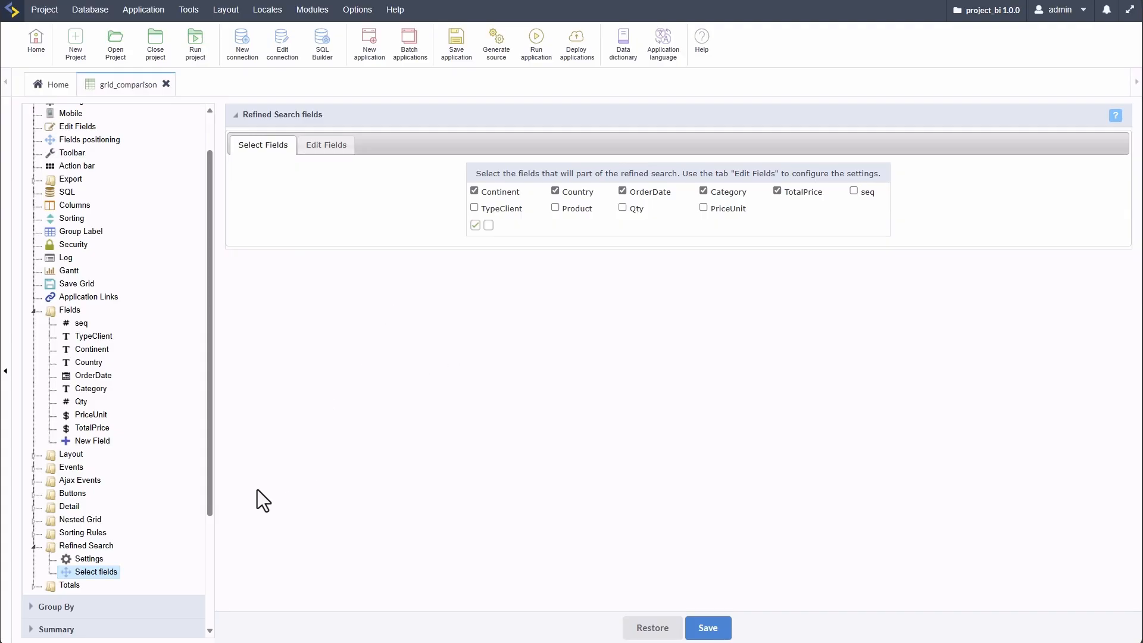
Open the Refined Search general settings and read the Use search modal option and its description
click(89, 558)
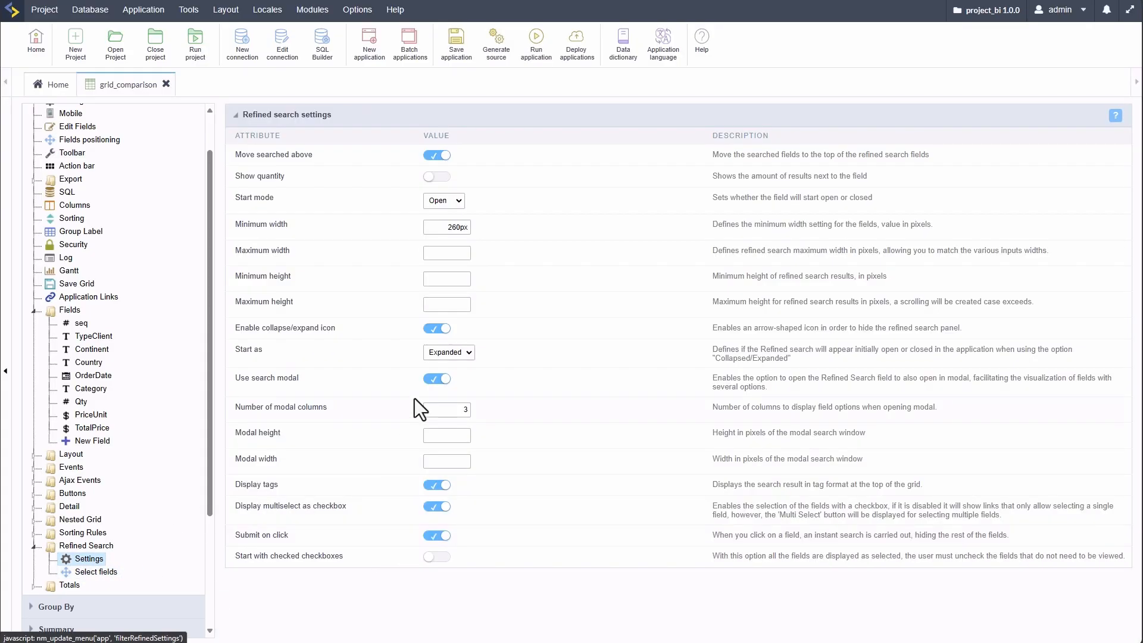
drag(241, 379, 299, 379)
click(554, 381)
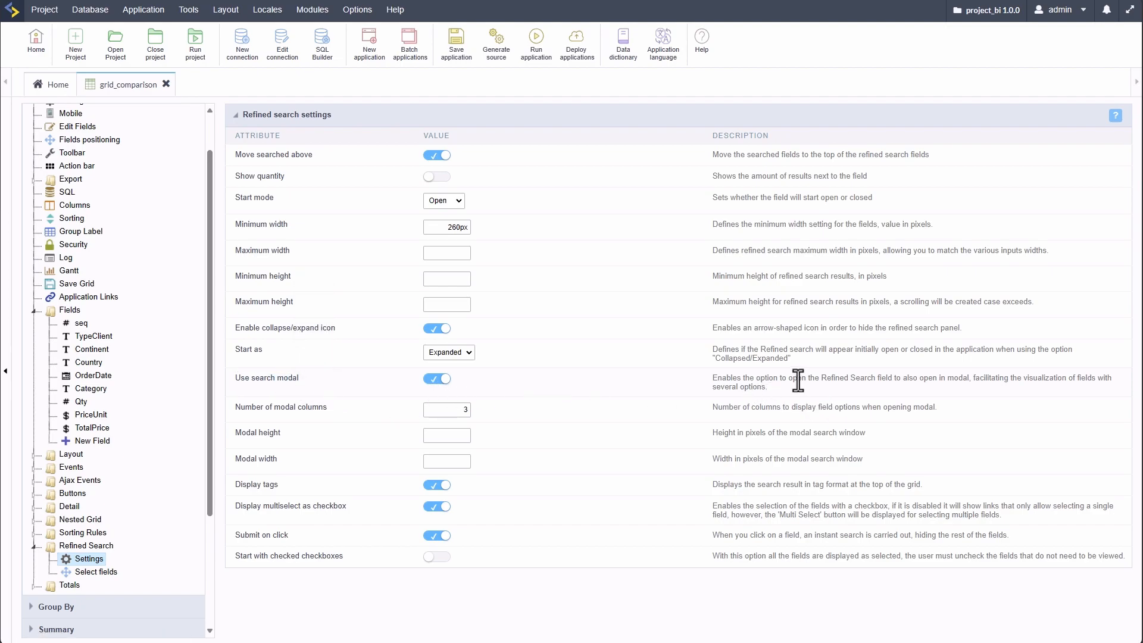
drag(798, 381, 914, 385)
click(925, 403)
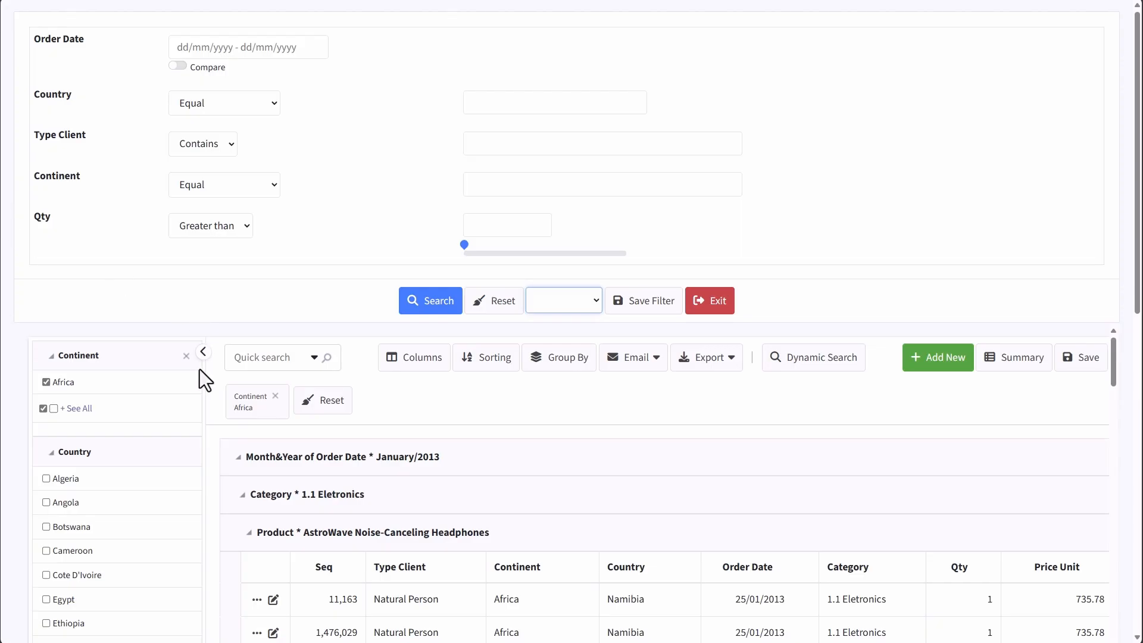
Return to the running application, browse the refined search options for Africa and open the full Country list in its modal
scroll(214, 495, down, 3)
scroll(135, 431, up, 3)
scroll(152, 533, down, 10)
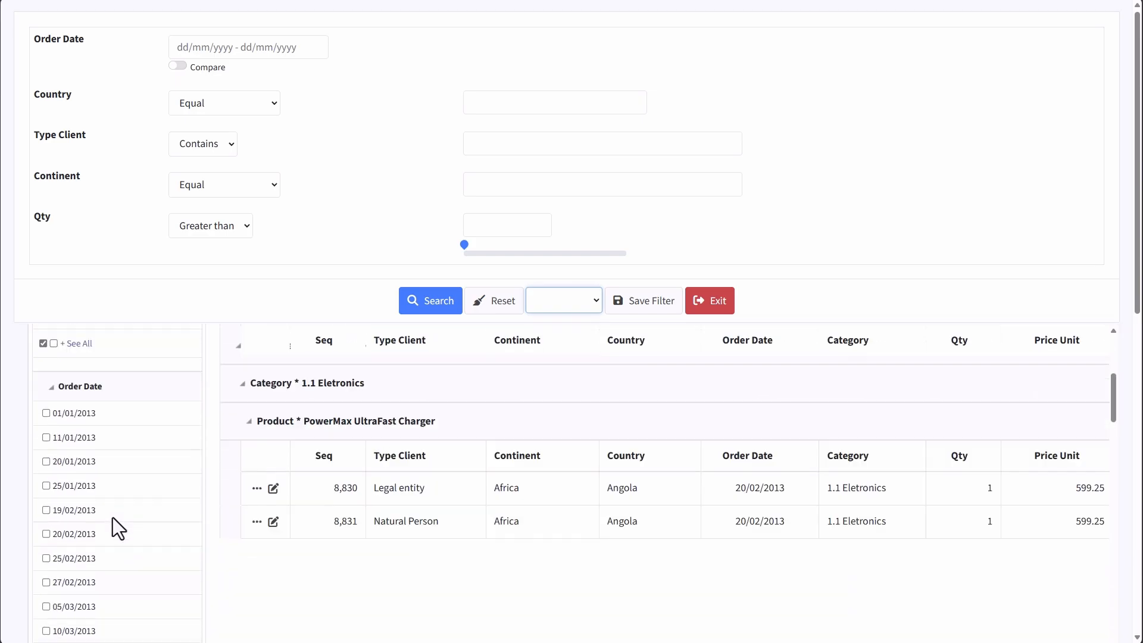
scroll(112, 517, up, 3)
click(75, 481)
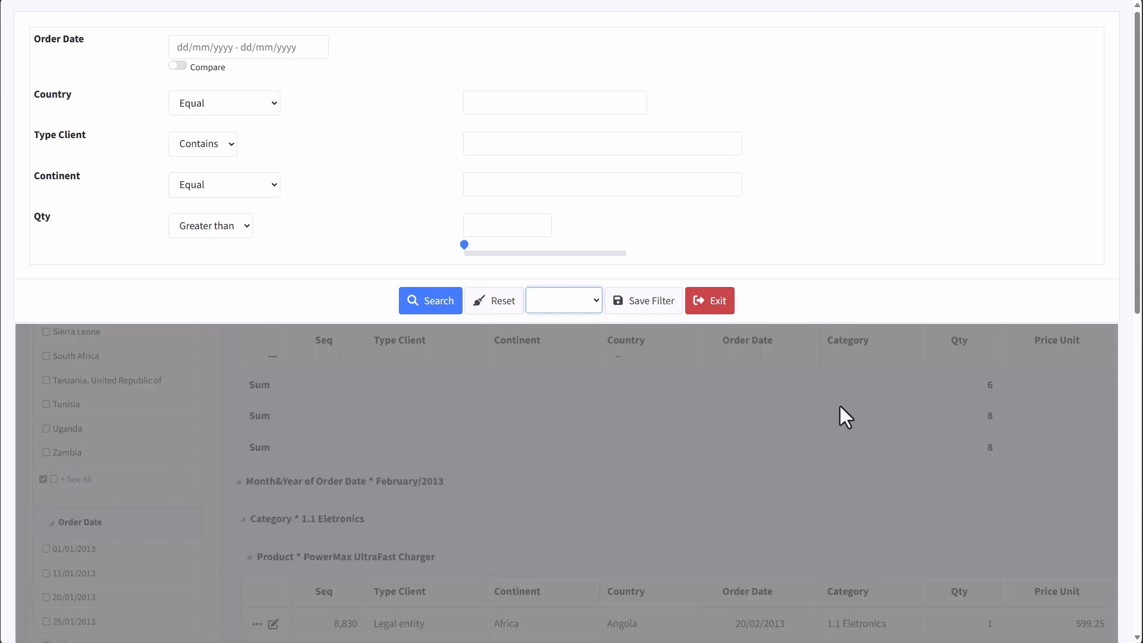
Browse the Country modal's options and select Saudi Arabia, Spain and Senegal
scroll(839, 406, down, 9)
scroll(861, 375, up, 3)
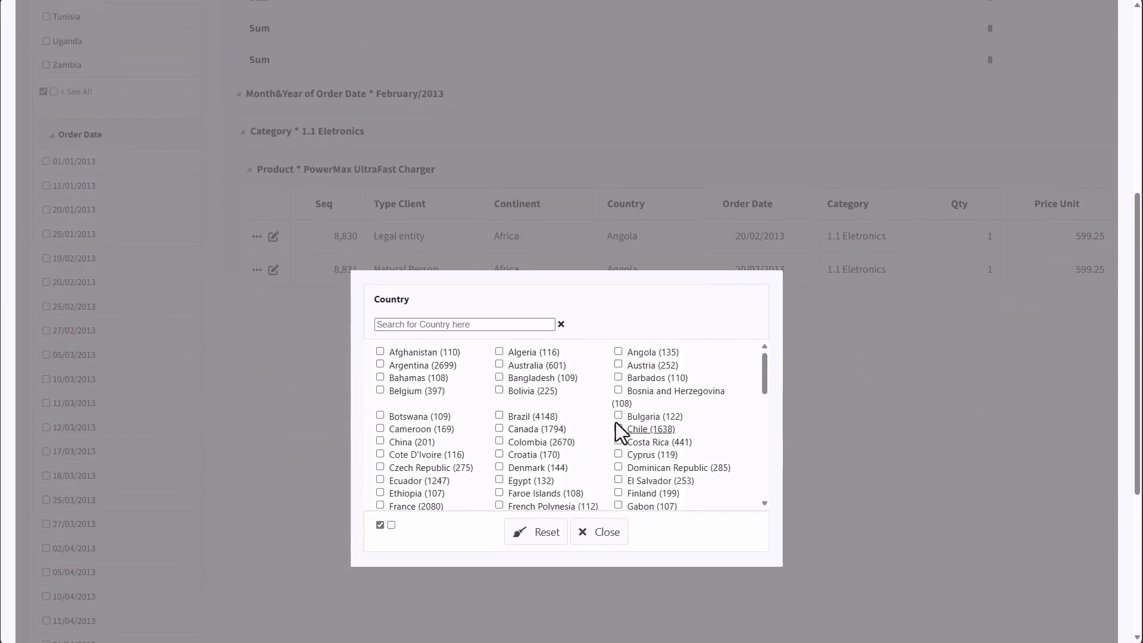
scroll(603, 430, down, 8)
scroll(683, 427, down, 3)
scroll(603, 437, down, 4)
scroll(627, 443, up, 6)
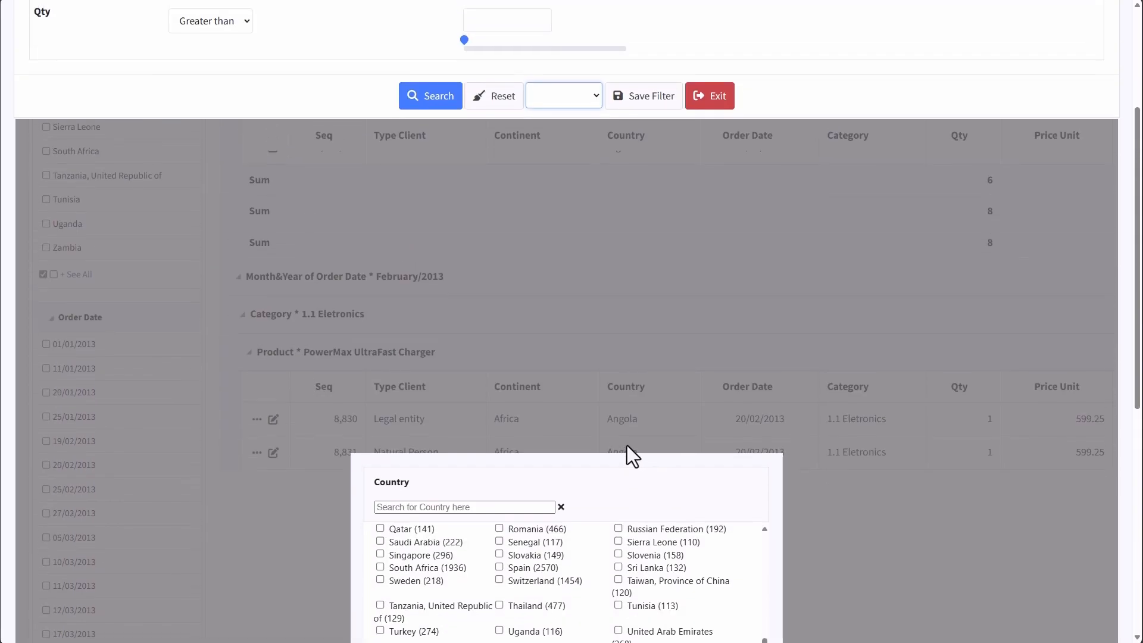
scroll(596, 452, down, 3)
click(381, 360)
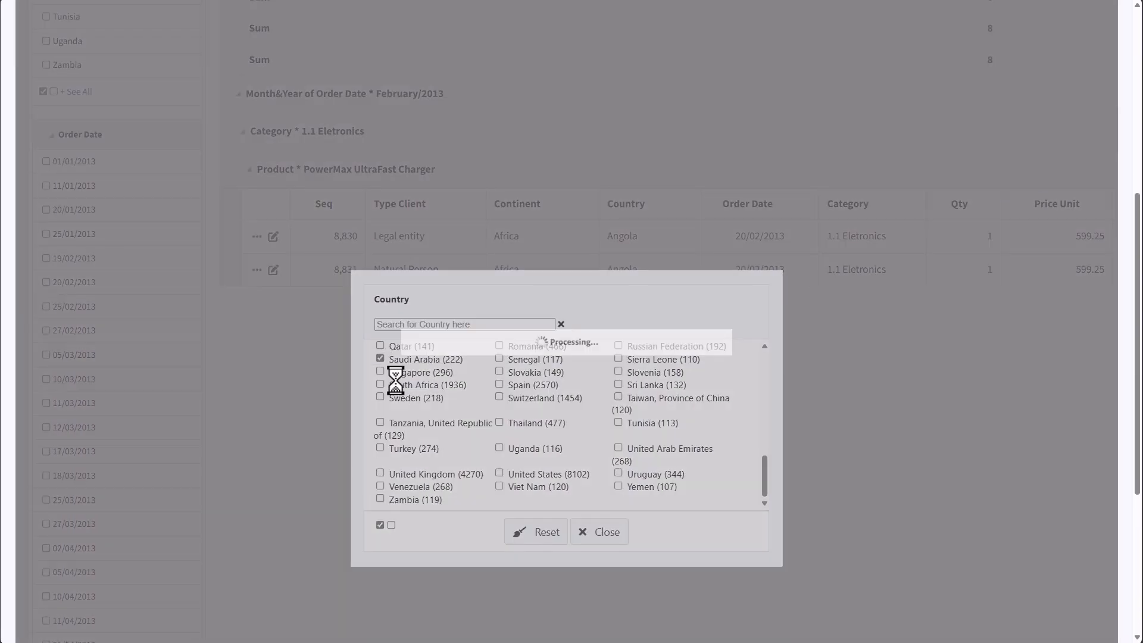
click(498, 384)
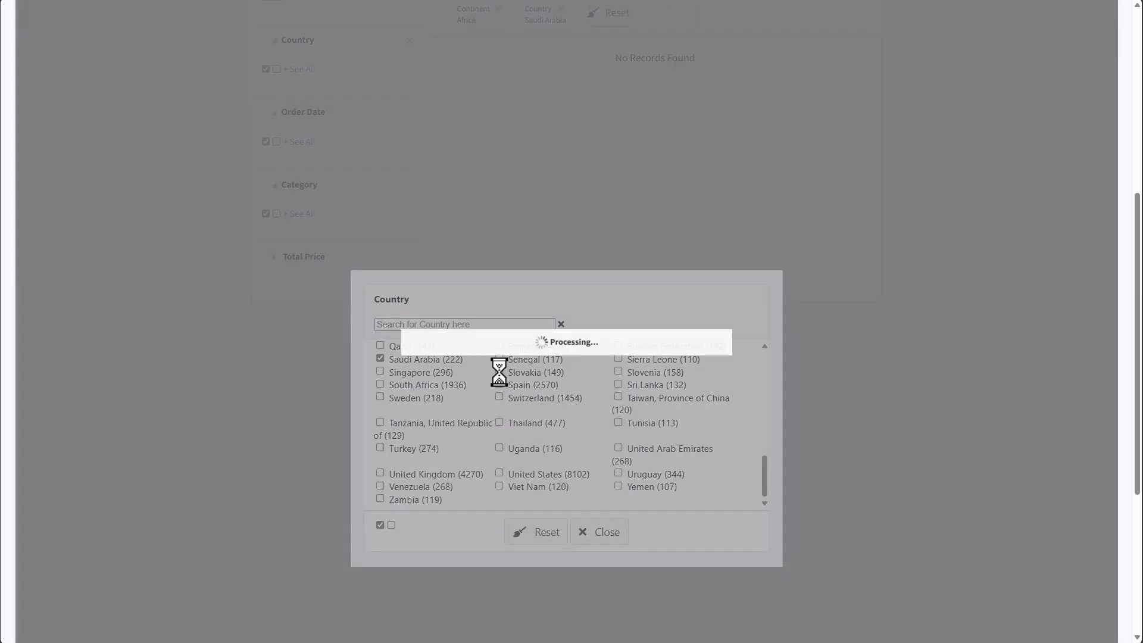
click(499, 358)
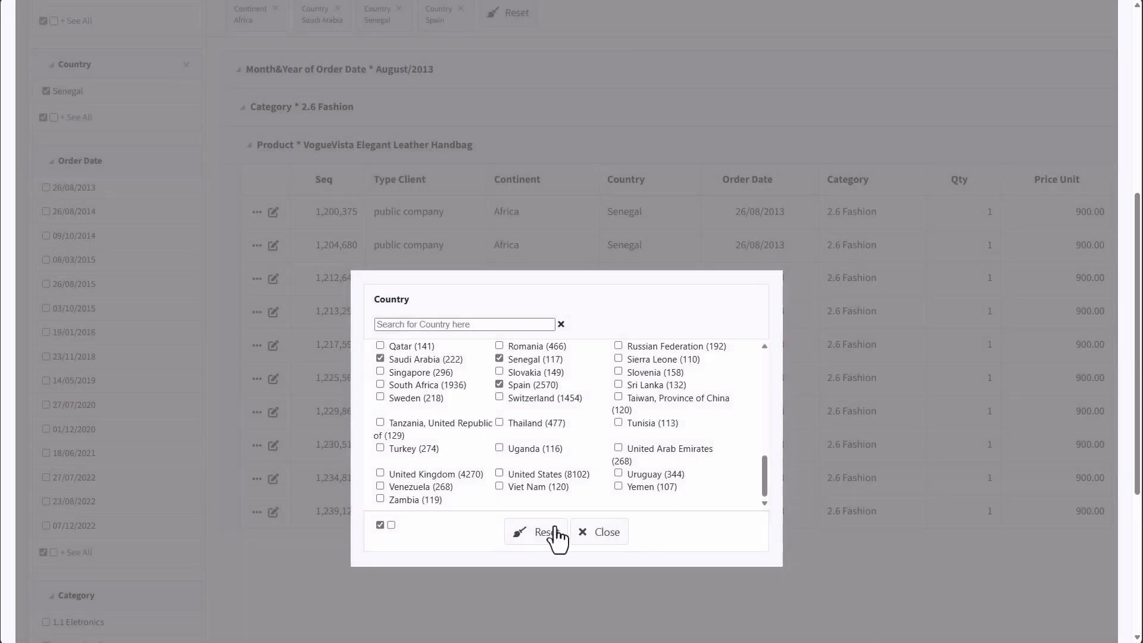
Deselect all countries at once in the Country modal and select them all again
click(391, 525)
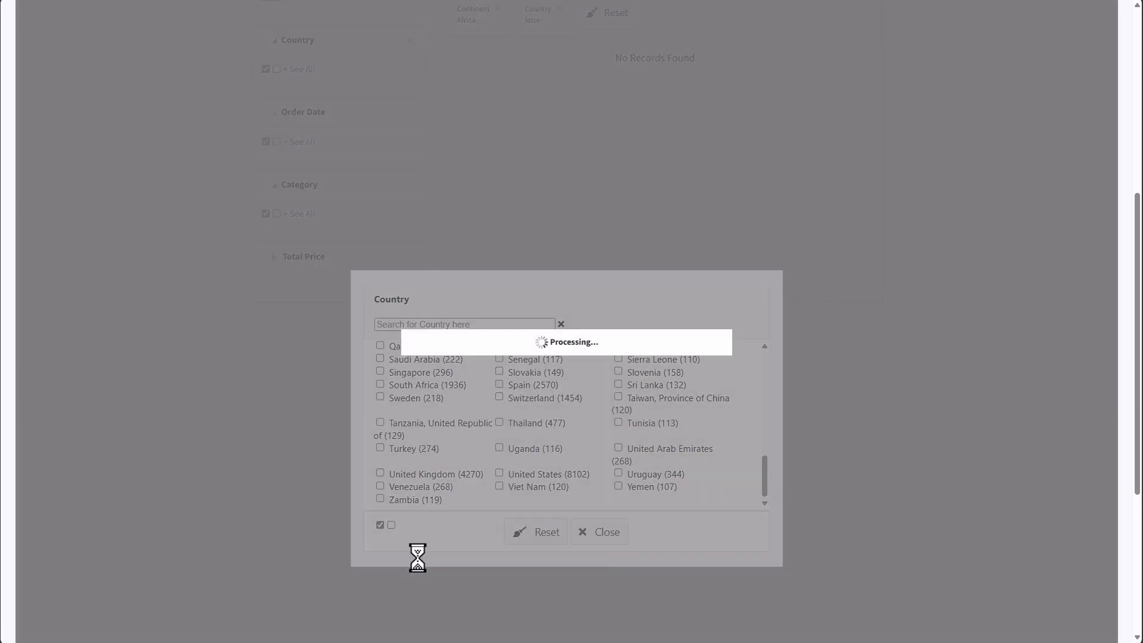
click(381, 524)
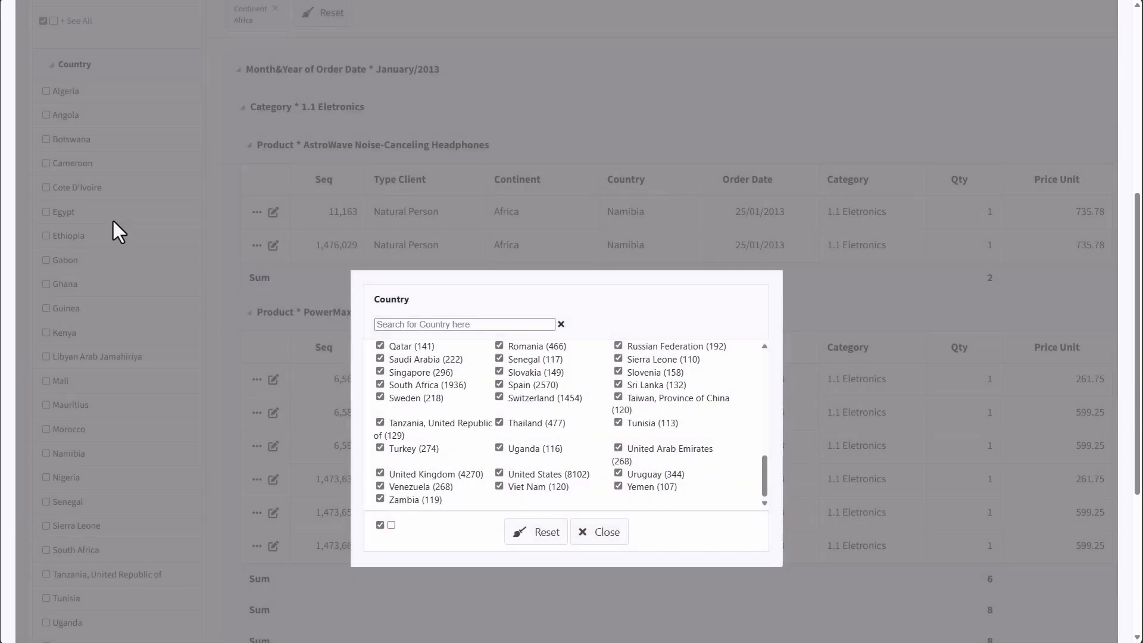
Disable Use search modal in the Refined Search settings and run the application to examine the refined search lists
click(1, 196)
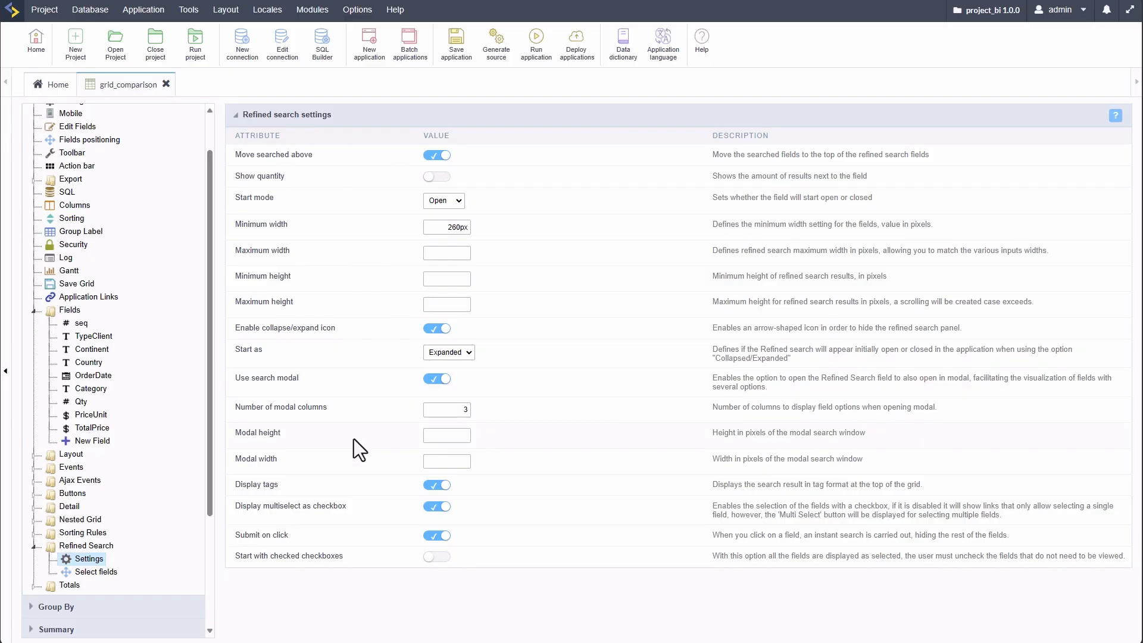
click(438, 379)
click(536, 41)
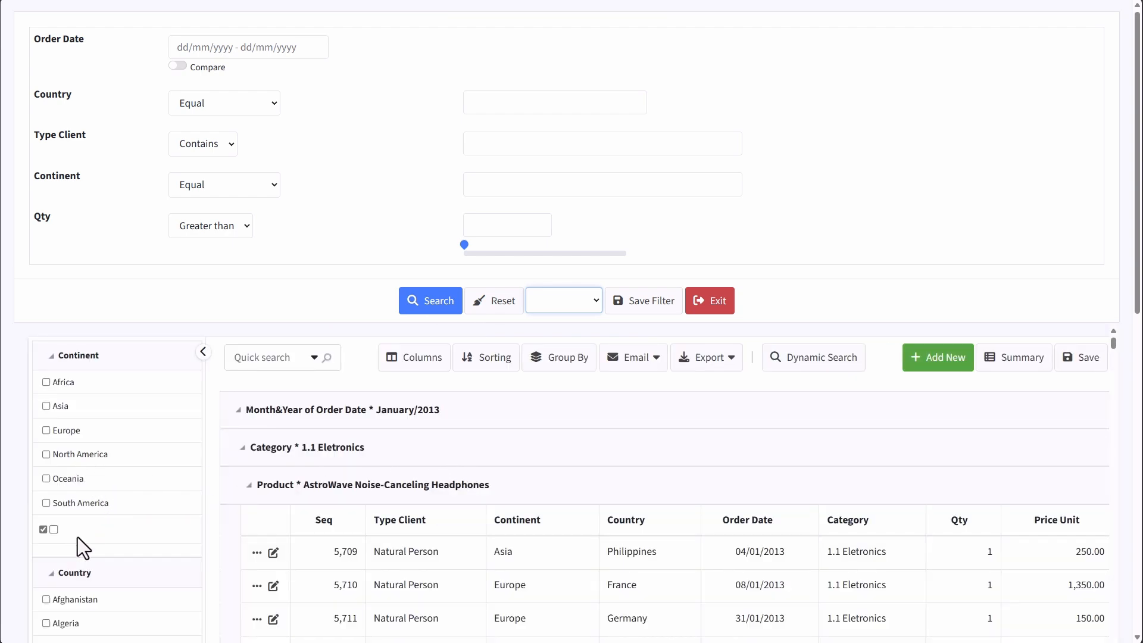
scroll(113, 535, down, 9)
scroll(125, 541, down, 15)
scroll(131, 524, up, 20)
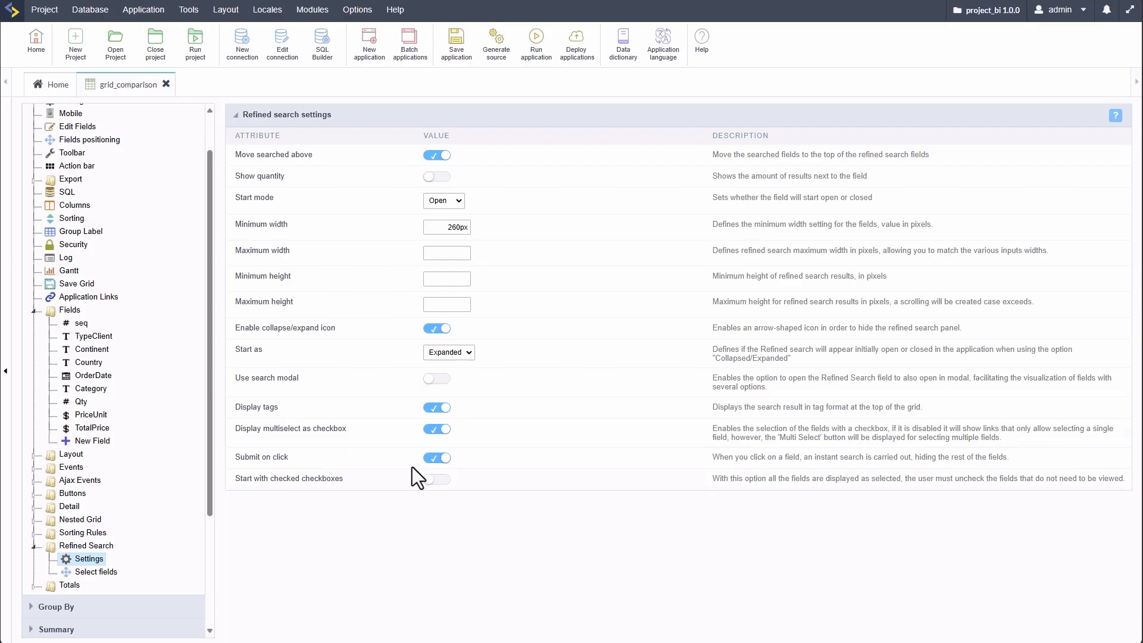
Re-enable Use search modal and disable Display tags and Display multiselect as checkbox
click(440, 378)
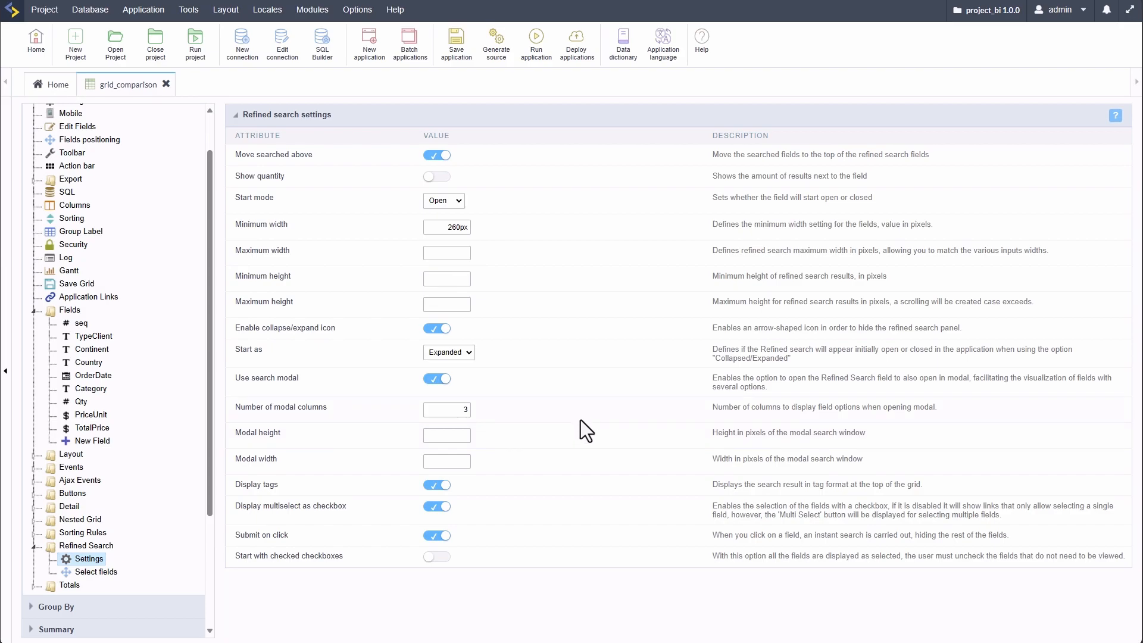
click(435, 487)
drag(236, 506, 370, 508)
click(437, 508)
Run the application and filter the grid by the country China in the refined search panel
click(536, 45)
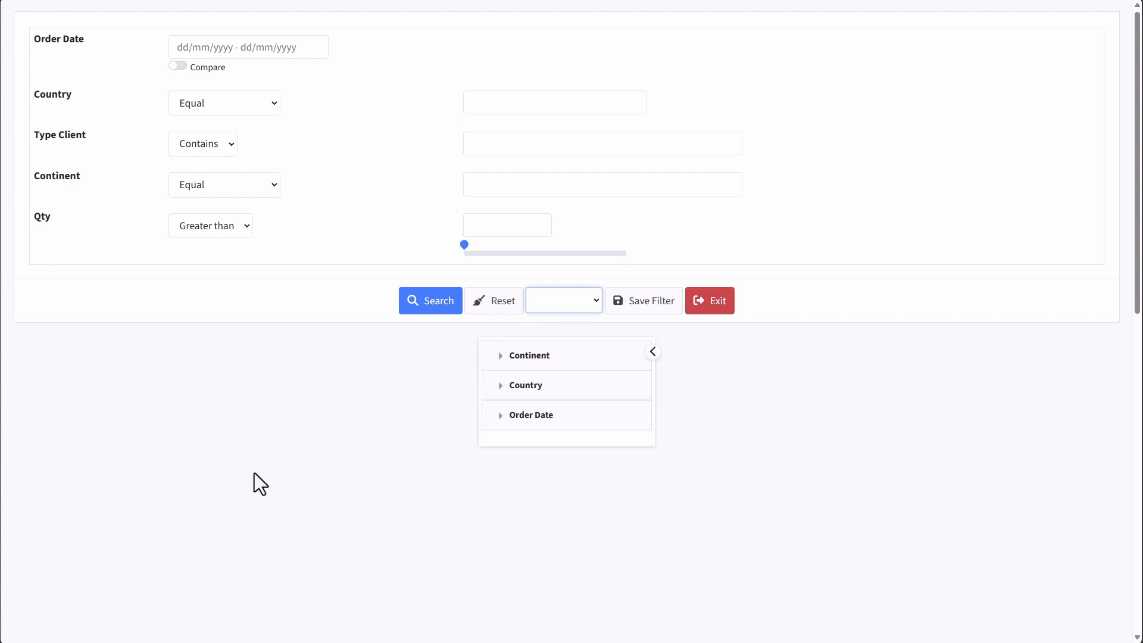
scroll(86, 463, down, 3)
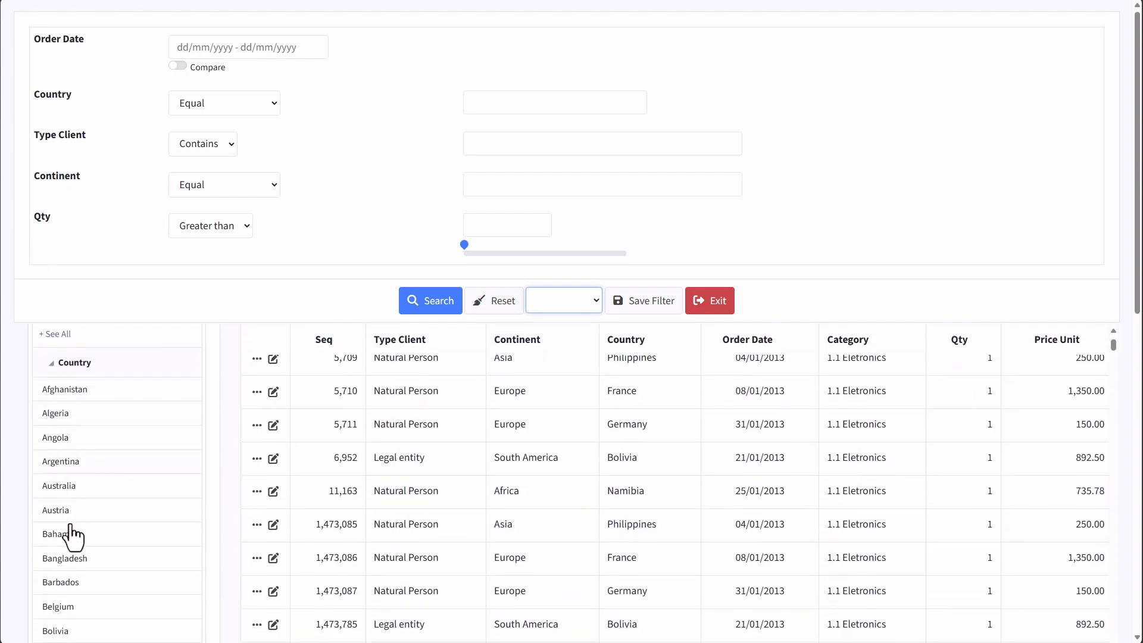
scroll(60, 524, down, 5)
click(52, 437)
scroll(97, 472, up, 10)
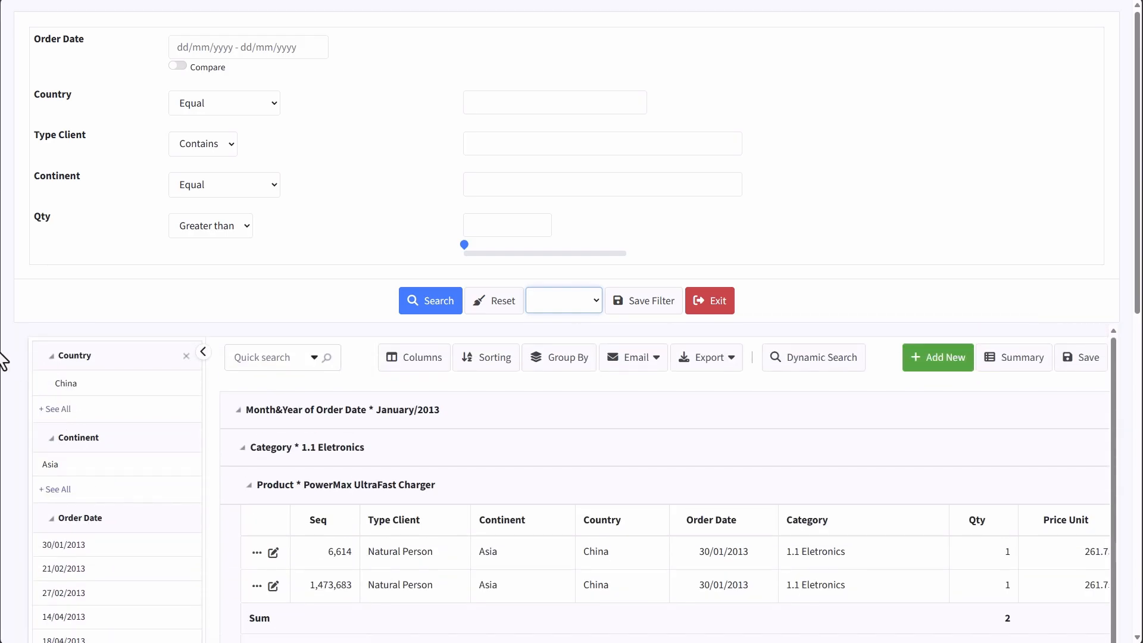
Re-enable Display tags and Display multiselect as checkbox, and enable Start with checked checkboxes in the Refined Search settings
click(20, 191)
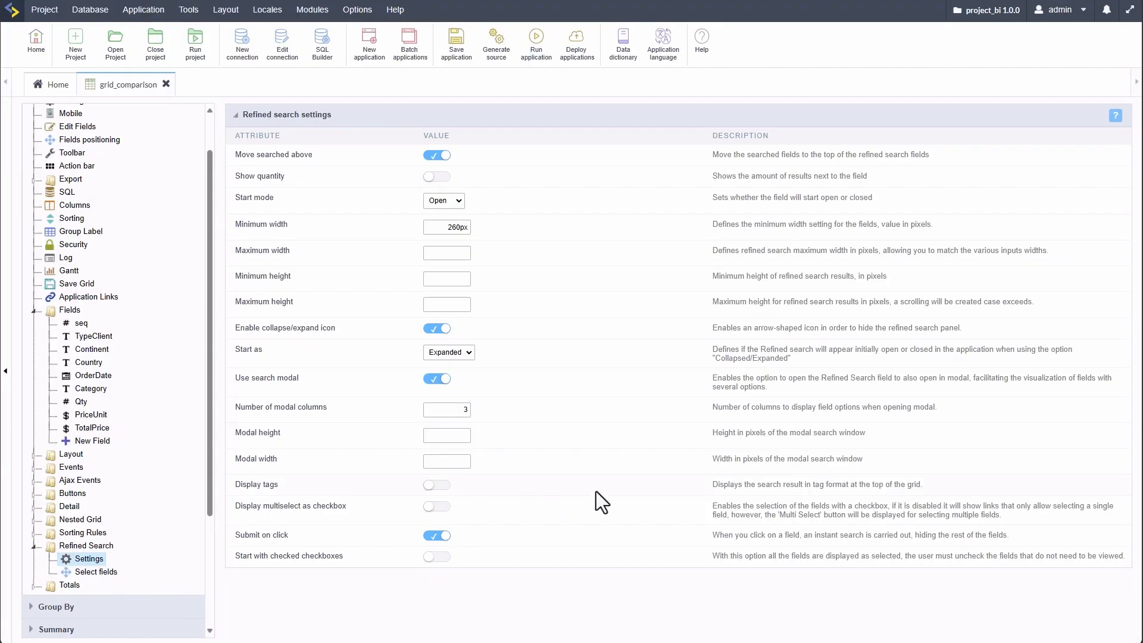
click(441, 486)
click(439, 557)
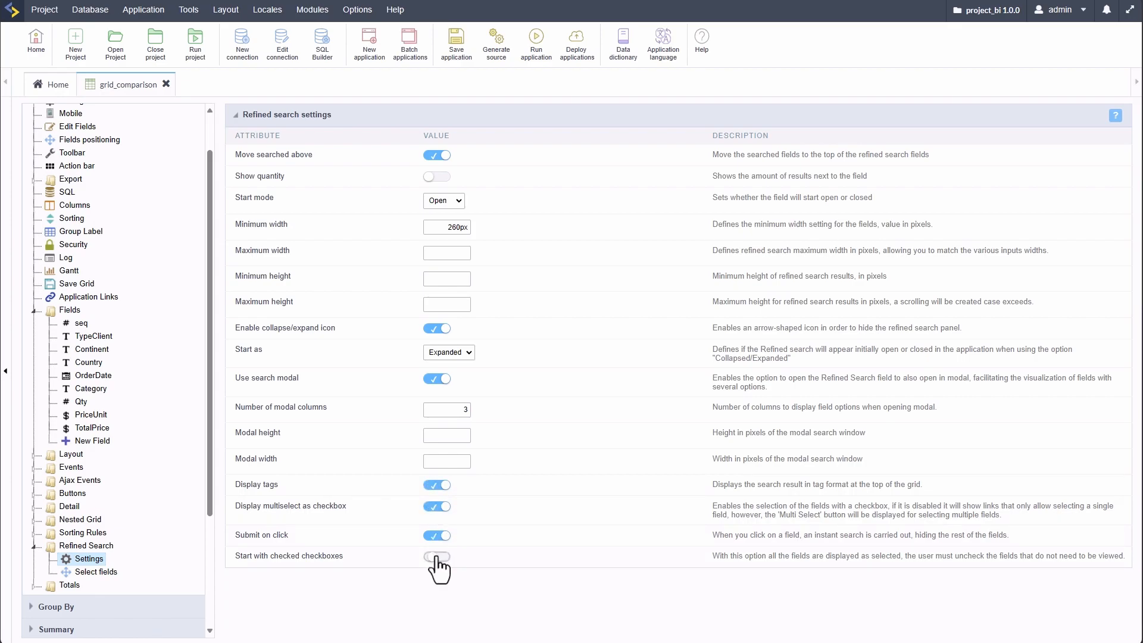
drag(247, 557, 356, 557)
click(532, 554)
Run the application and examine the initial checkbox selection in the Continent and Country refined search lists
click(537, 44)
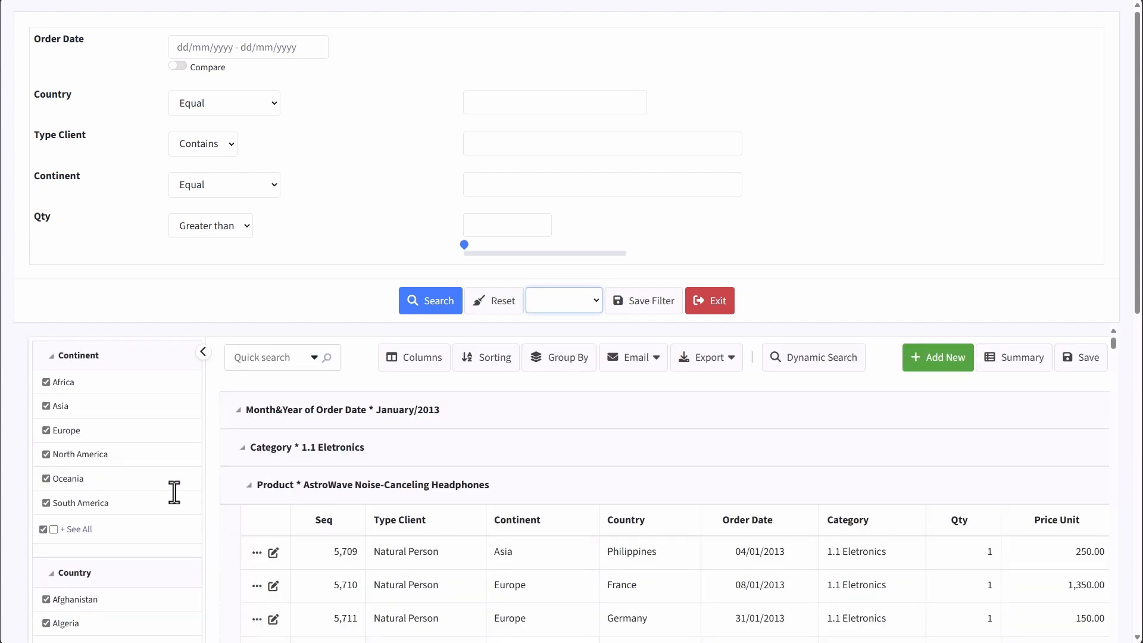
scroll(148, 500, down, 3)
scroll(144, 502, down, 15)
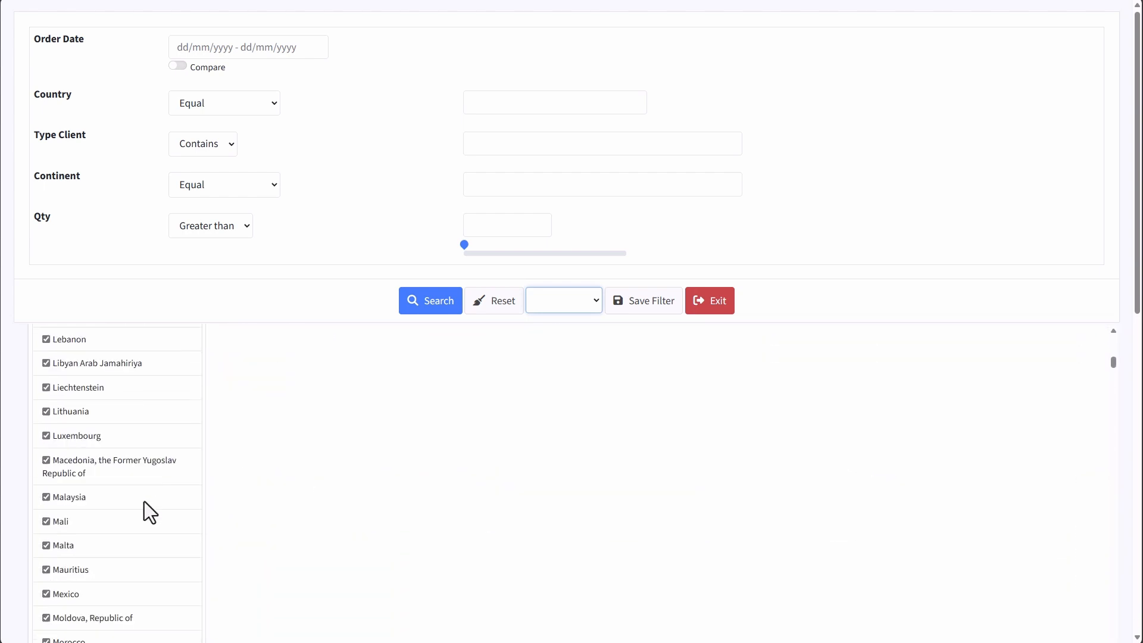
scroll(144, 501, up, 20)
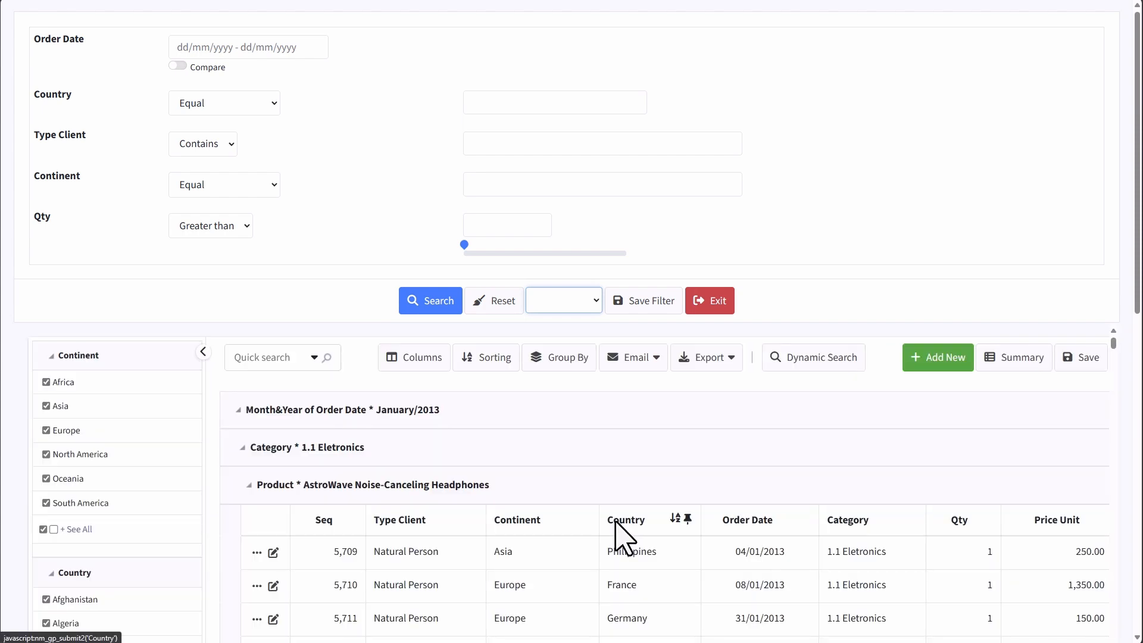
scroll(452, 416, down, 3)
scroll(463, 513, up, 3)
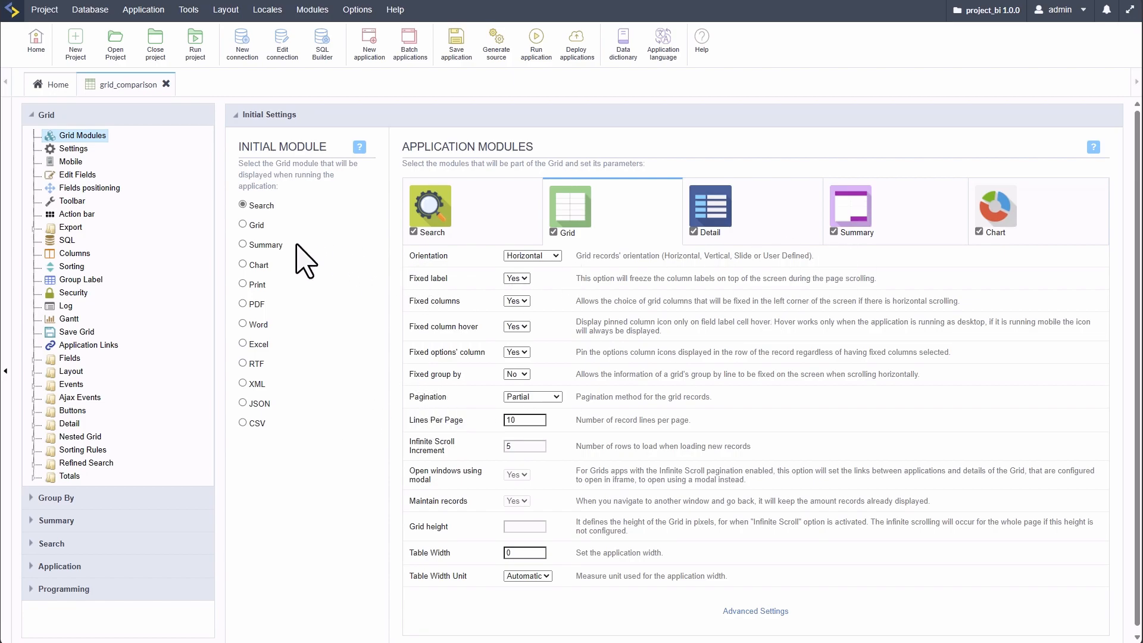
Set Summary as the grid's initial module, show the Summary module parameters and run the application
click(242, 245)
click(854, 220)
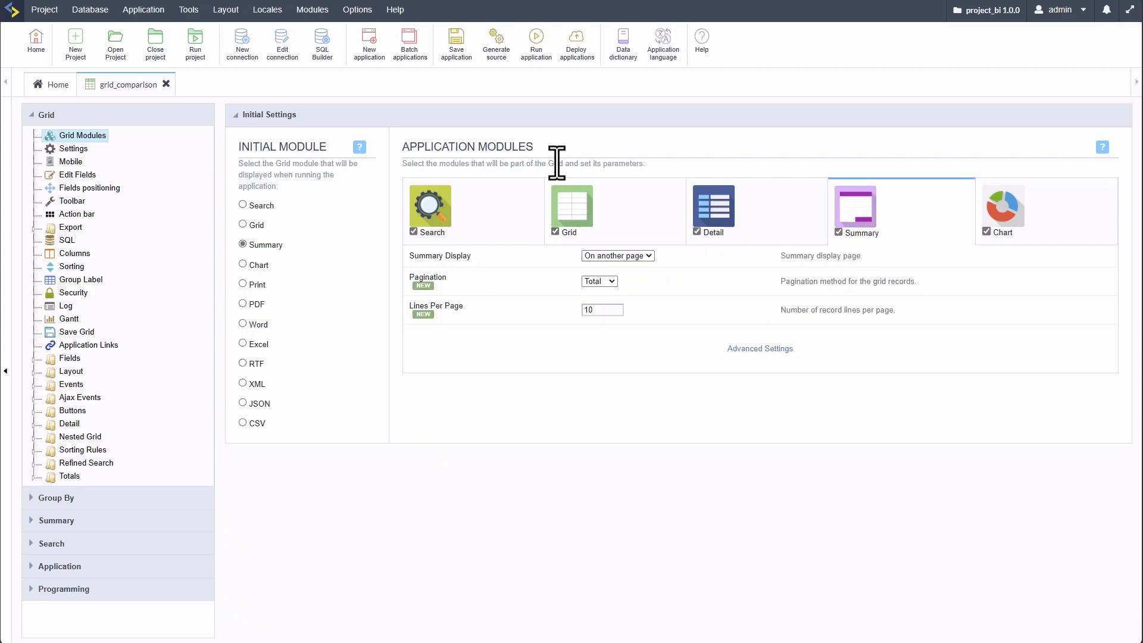
click(538, 45)
Create a new static Group By using Product, OrderDate and TotalPrice as its group by fields
click(43, 499)
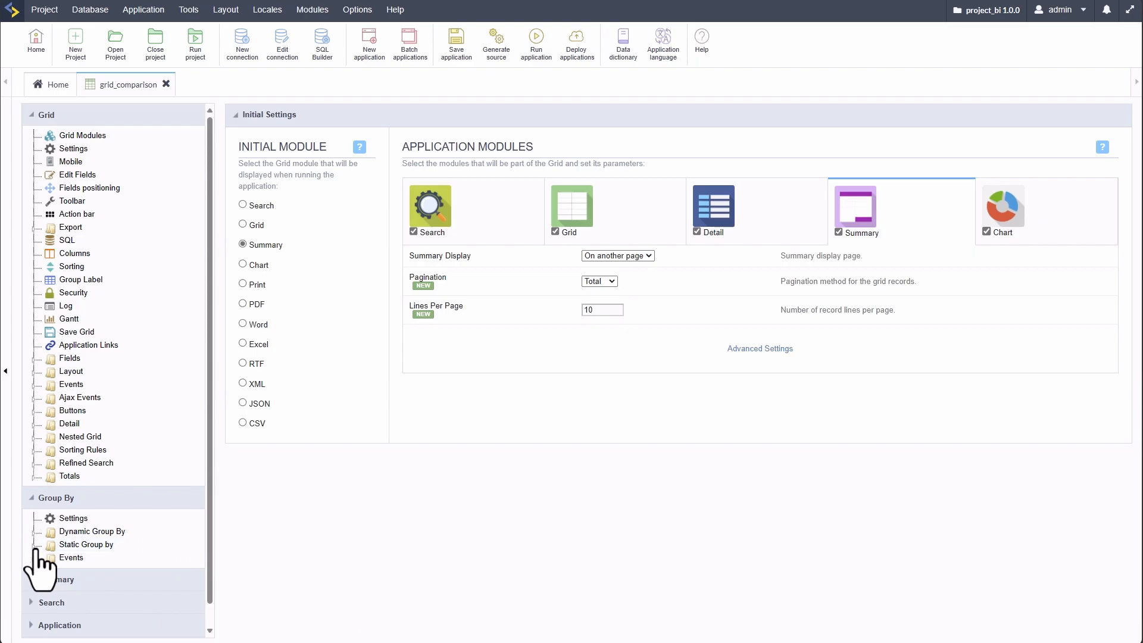
click(57, 545)
click(95, 622)
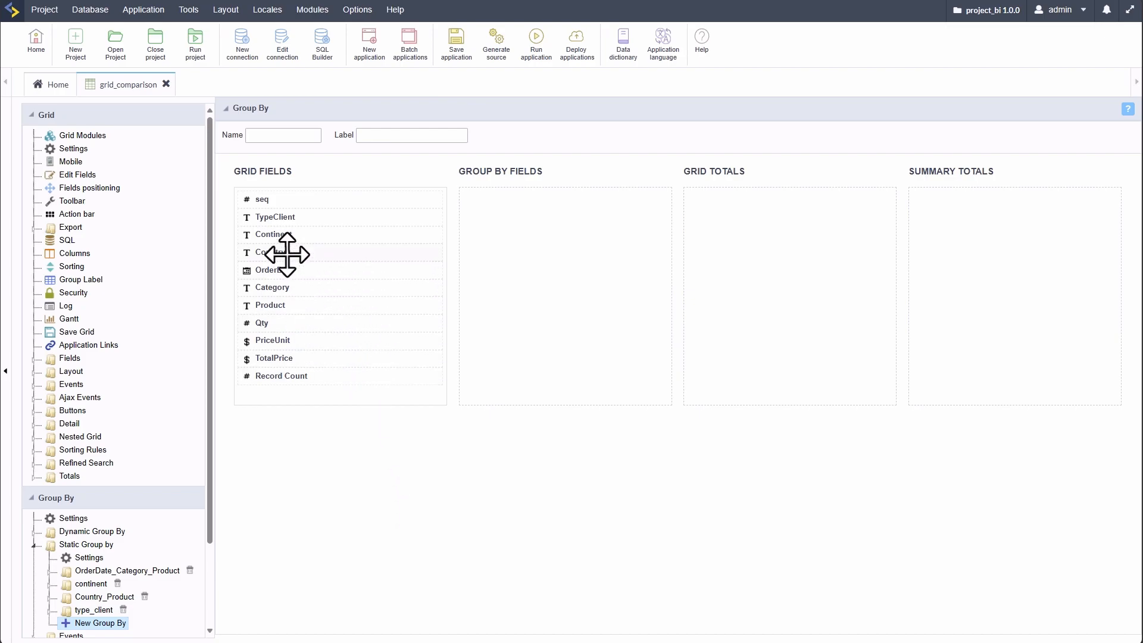
drag(271, 305, 480, 217)
drag(270, 358, 488, 268)
drag(275, 271, 503, 217)
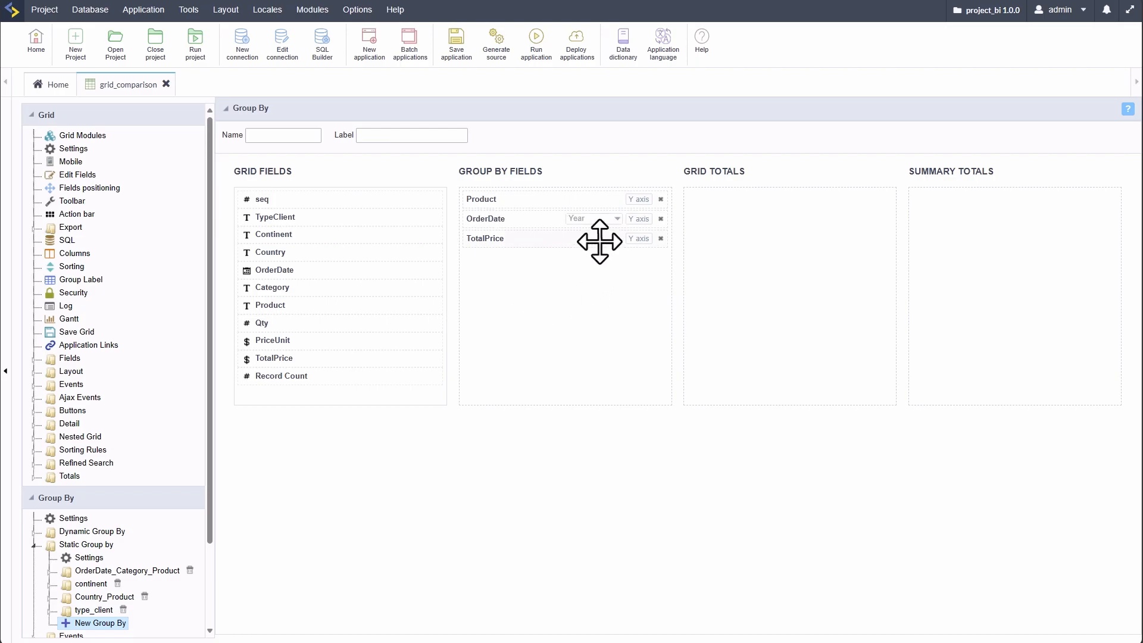
Group OrderDate by Year & Quarter and add TotalPrice to the summary totals
click(607, 220)
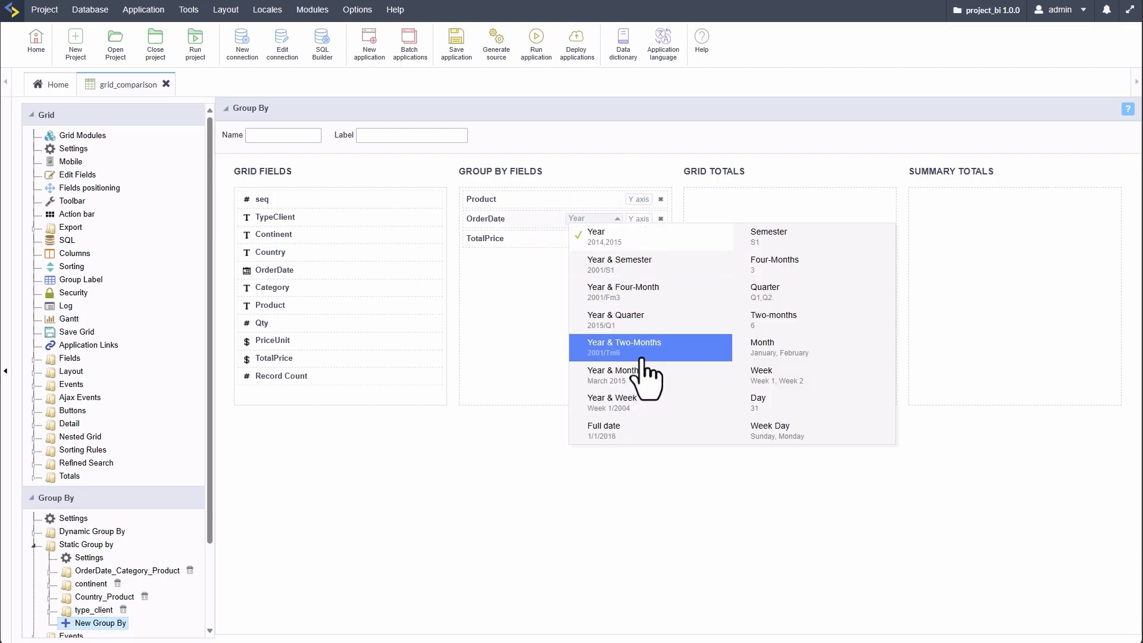
click(632, 322)
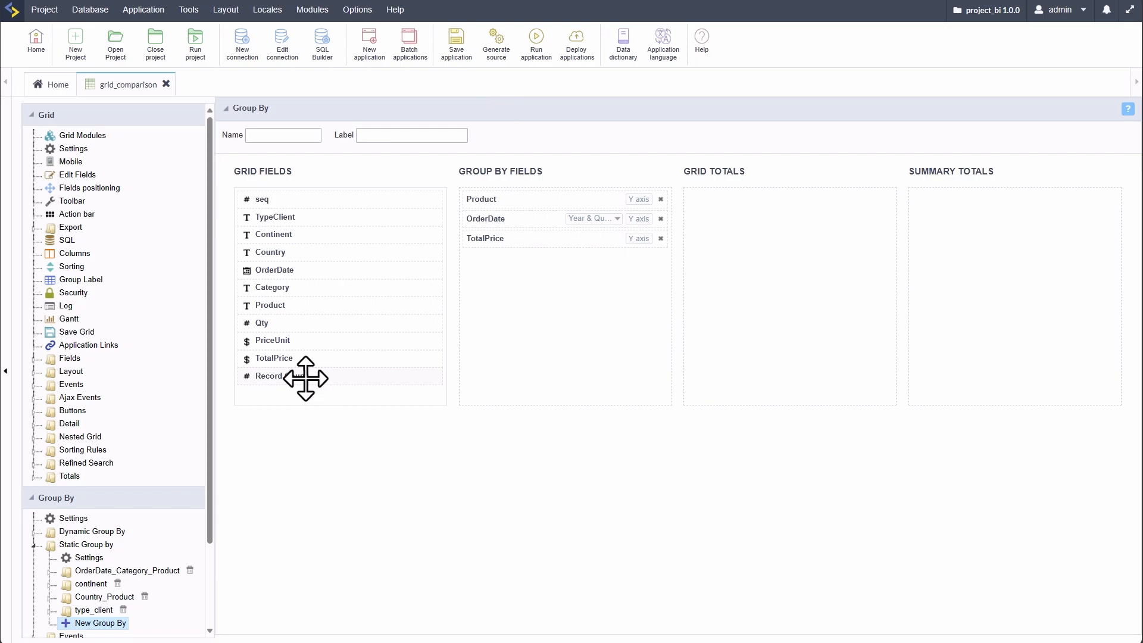
drag(296, 359, 943, 218)
Generate the application's source code and run it to display the summary
click(481, 41)
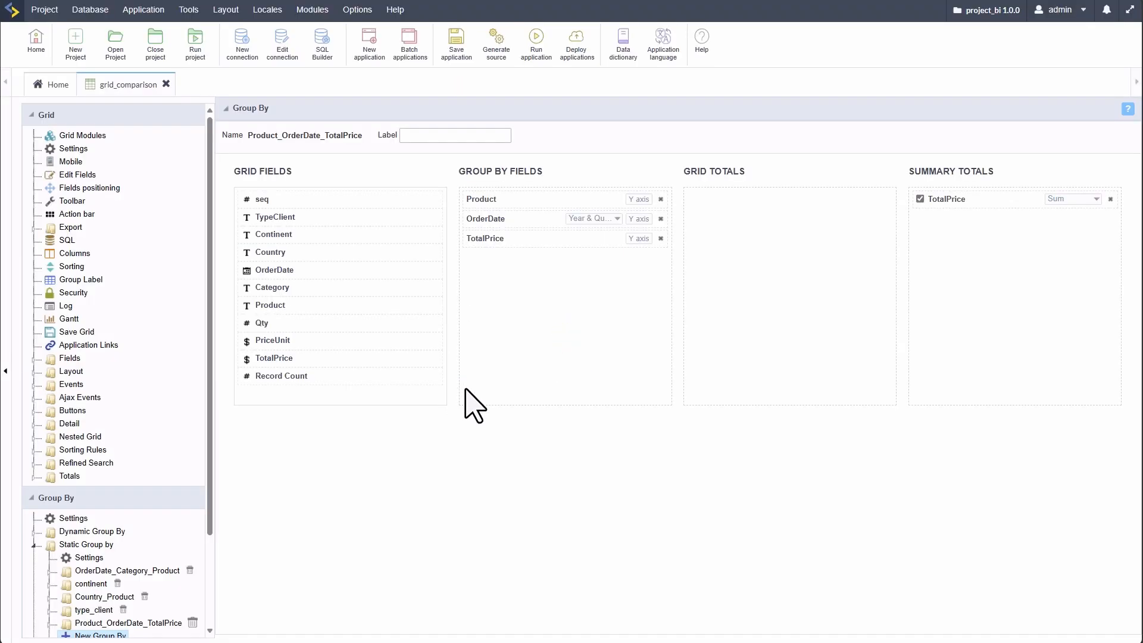
click(536, 40)
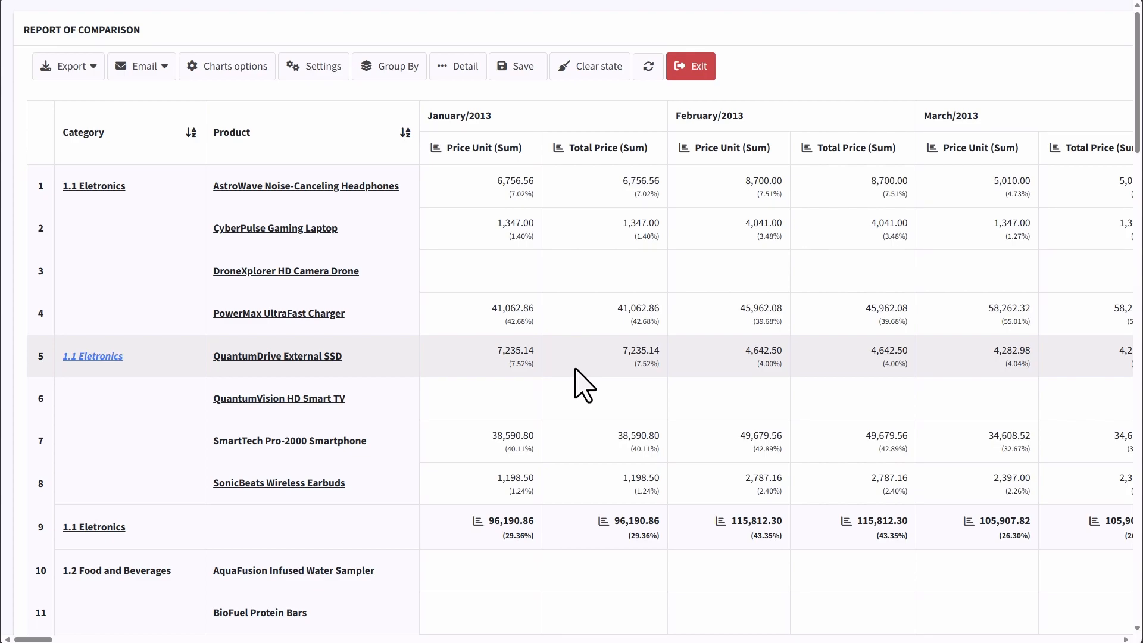
Group the running summary report by the static grouping Product_OrderDate_TotalPrice
click(393, 74)
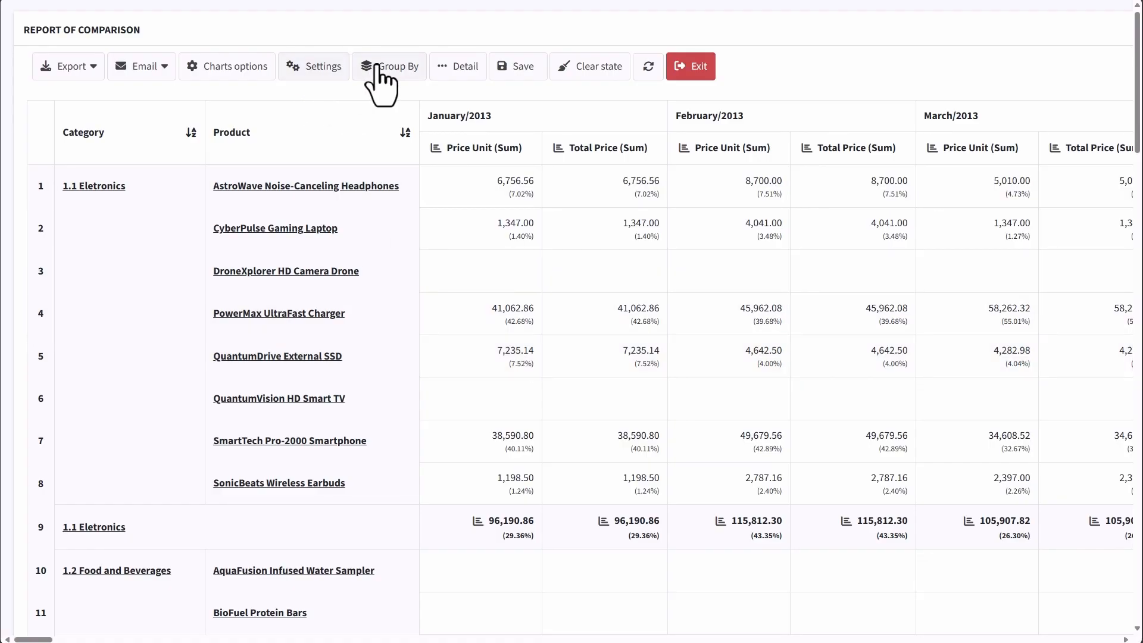
click(376, 66)
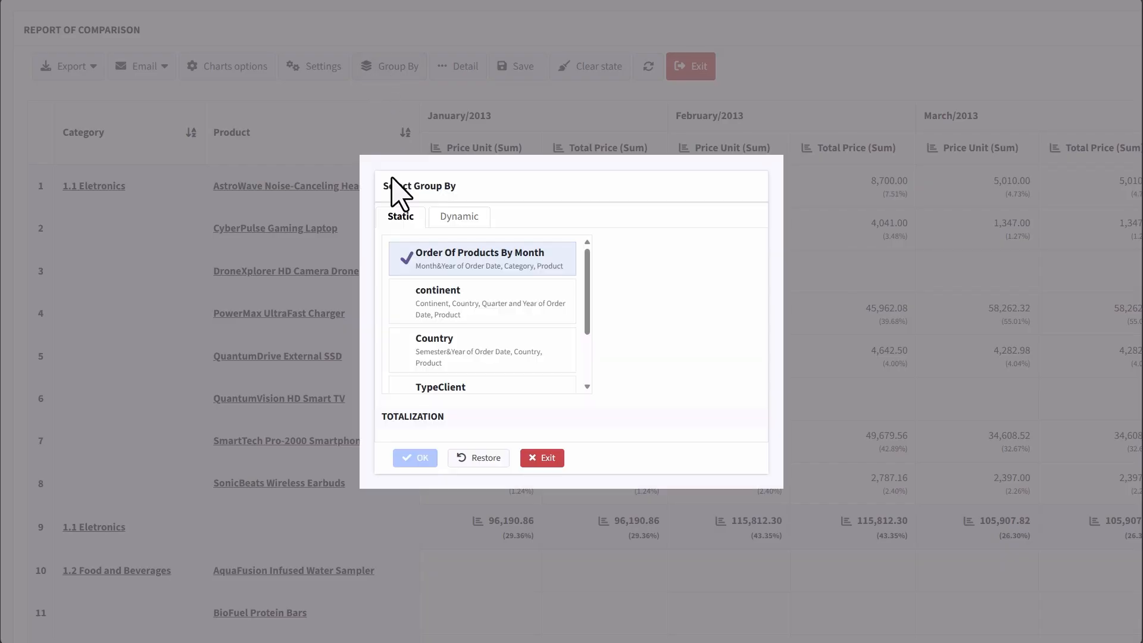
scroll(516, 334, down, 2)
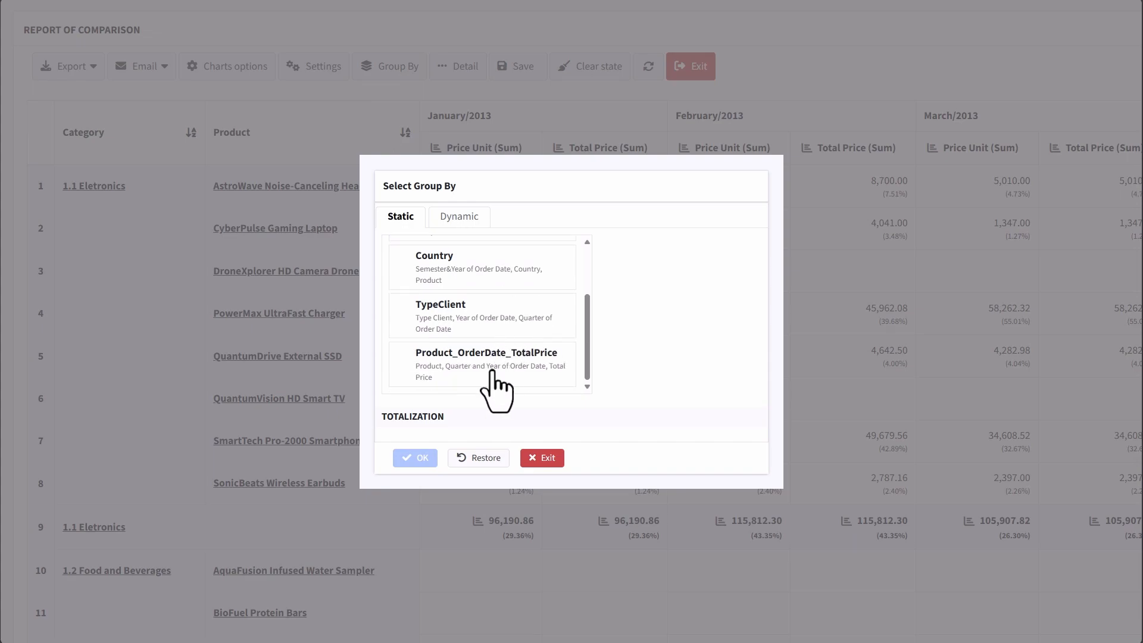
click(466, 366)
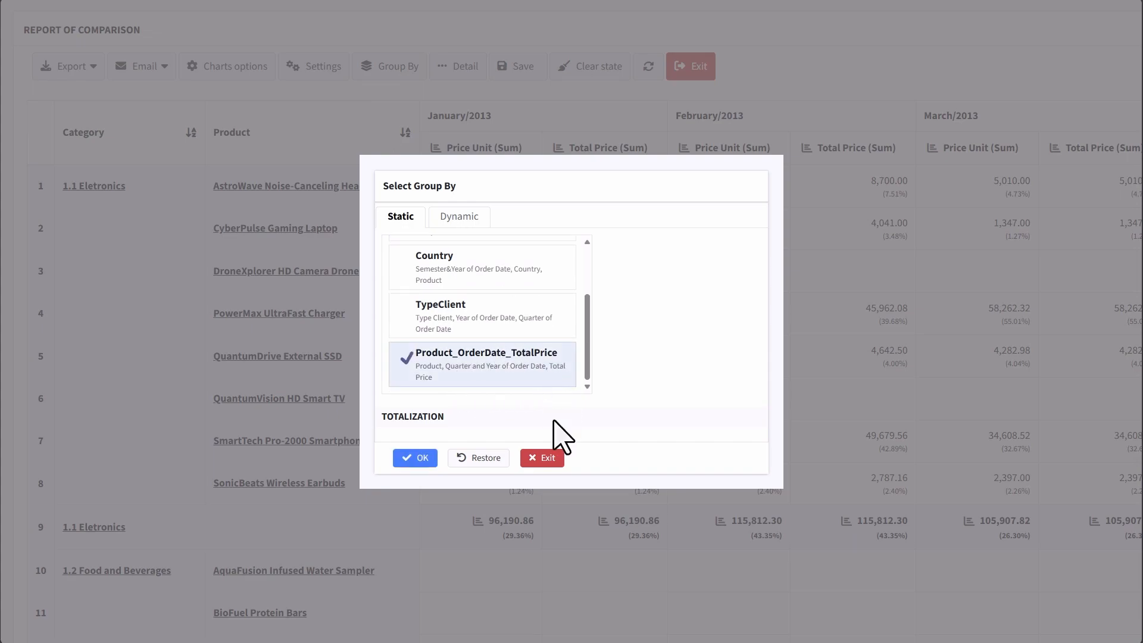
click(420, 459)
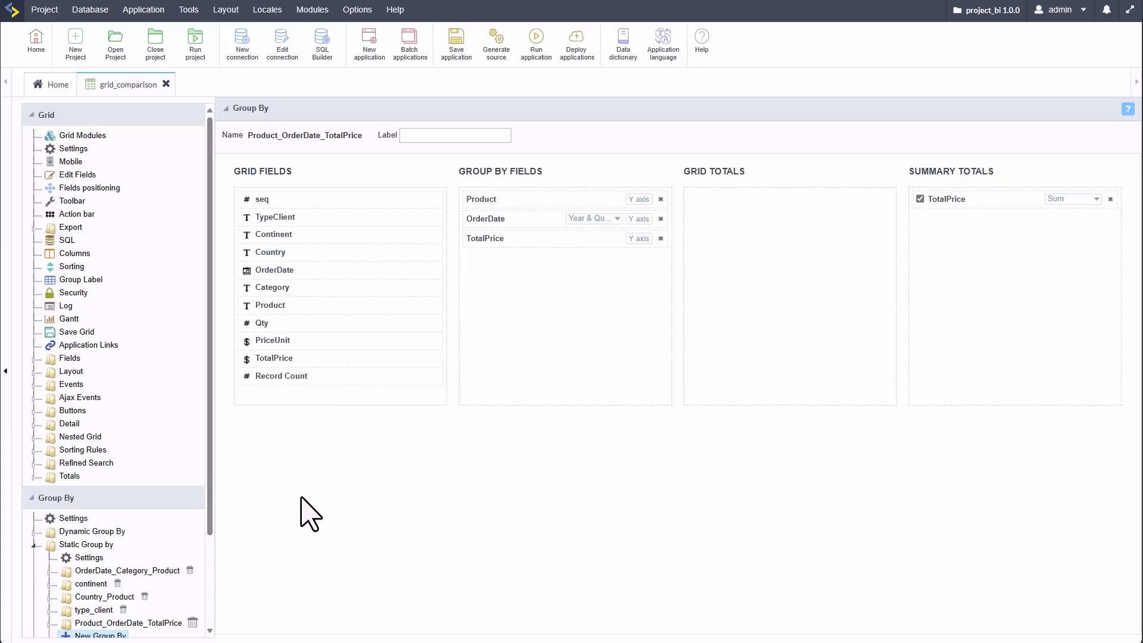
Review the TotalPrice field's settings within the Product_OrderDate_TotalPrice static Group By
scroll(199, 553, down, 3)
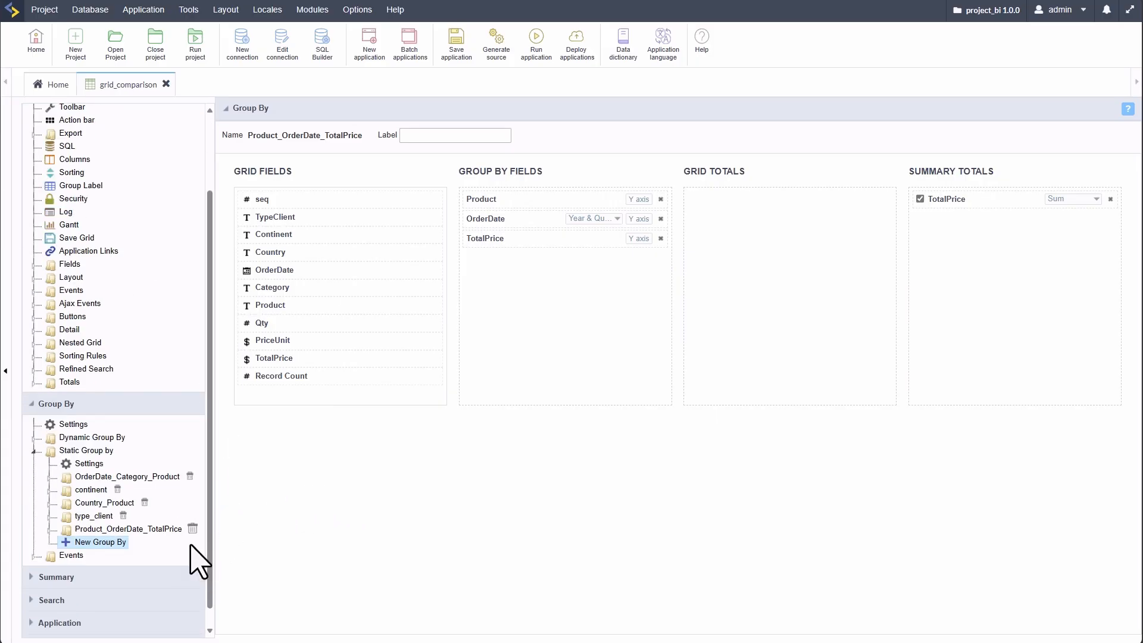
click(49, 509)
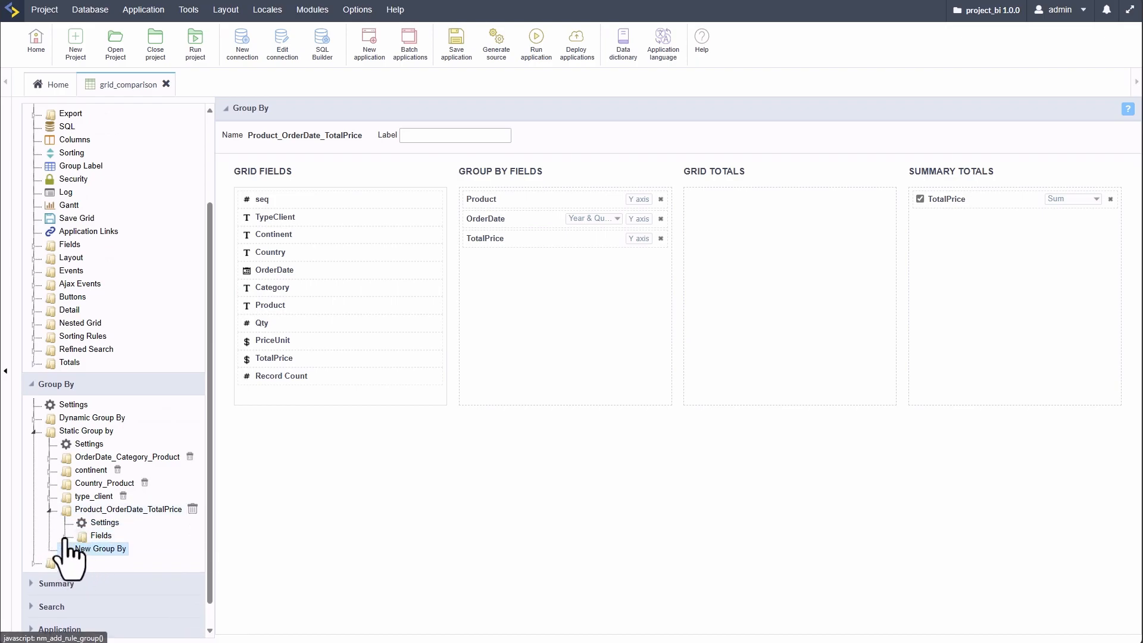
click(64, 536)
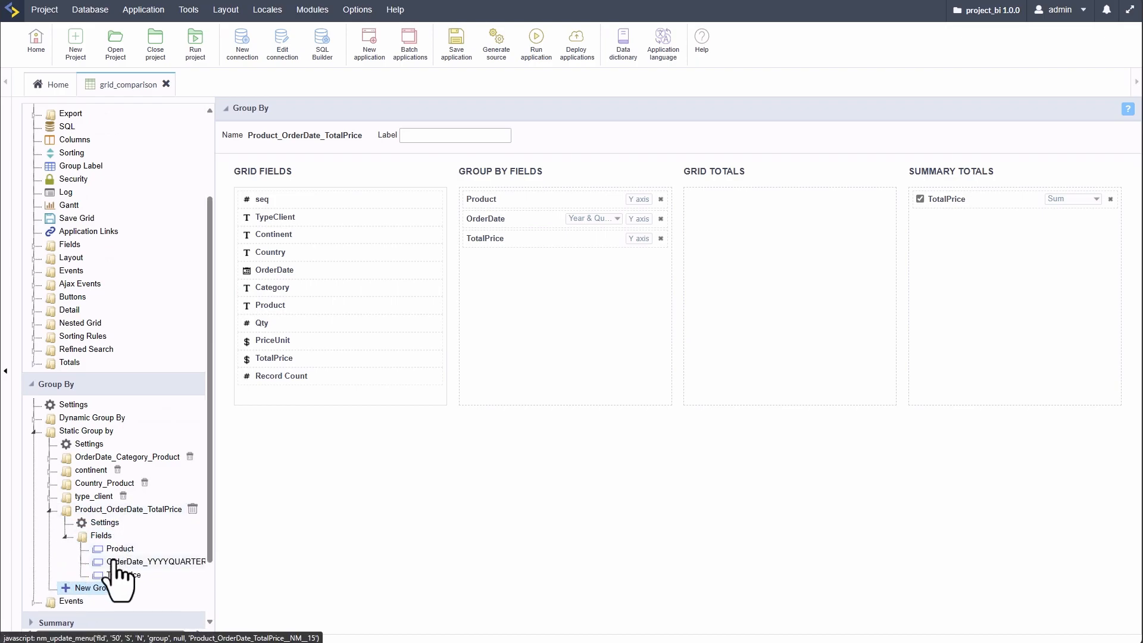
click(175, 575)
scroll(543, 522, down, 10)
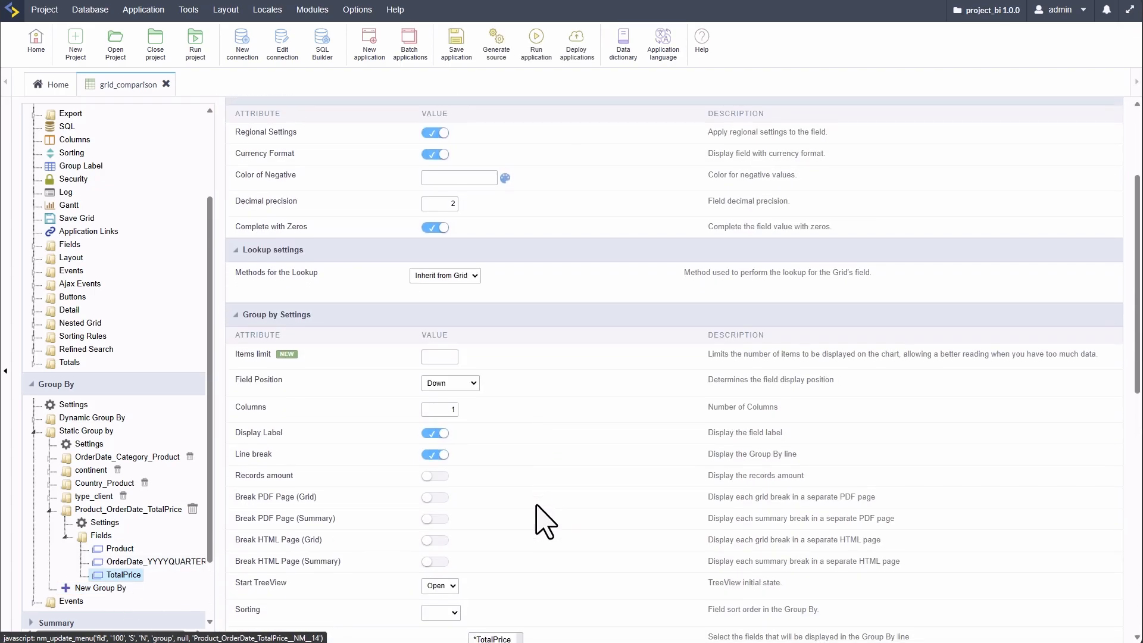
scroll(543, 522, up, 8)
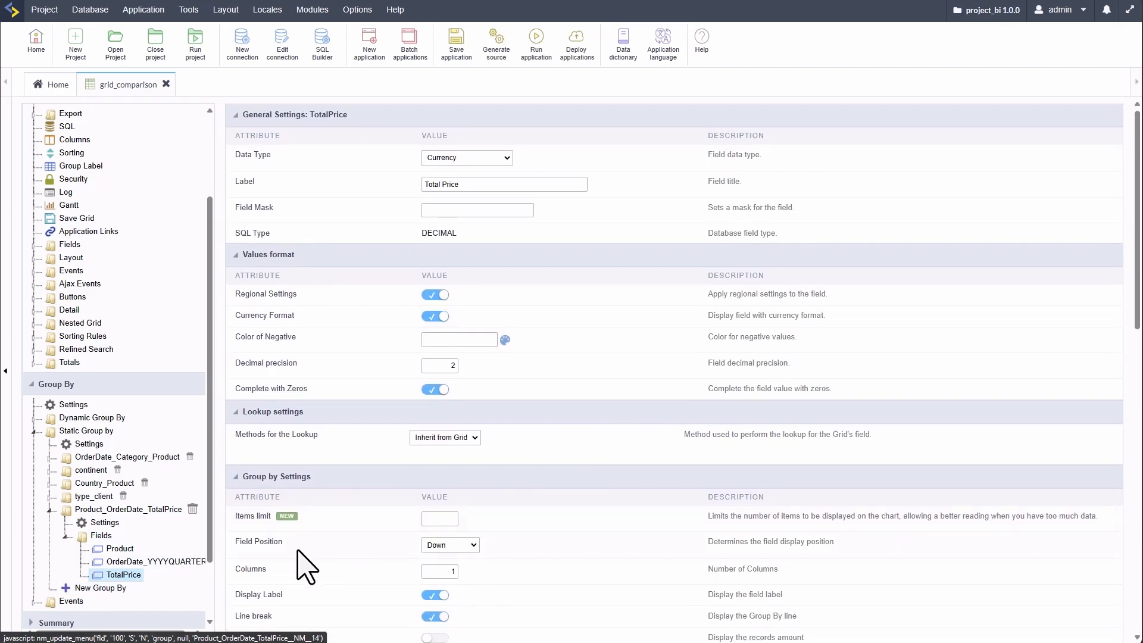
Switch OrderDate and Product to the X axis in the Product_OrderDate_TotalPrice Group By, running the application after each change
click(100, 523)
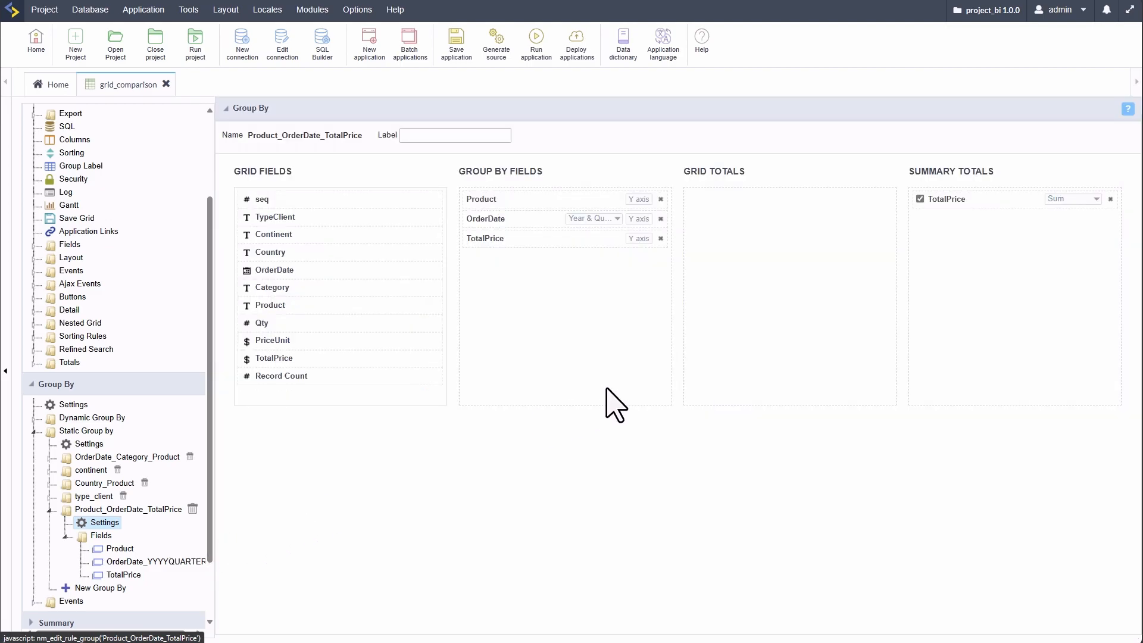
click(637, 219)
click(537, 47)
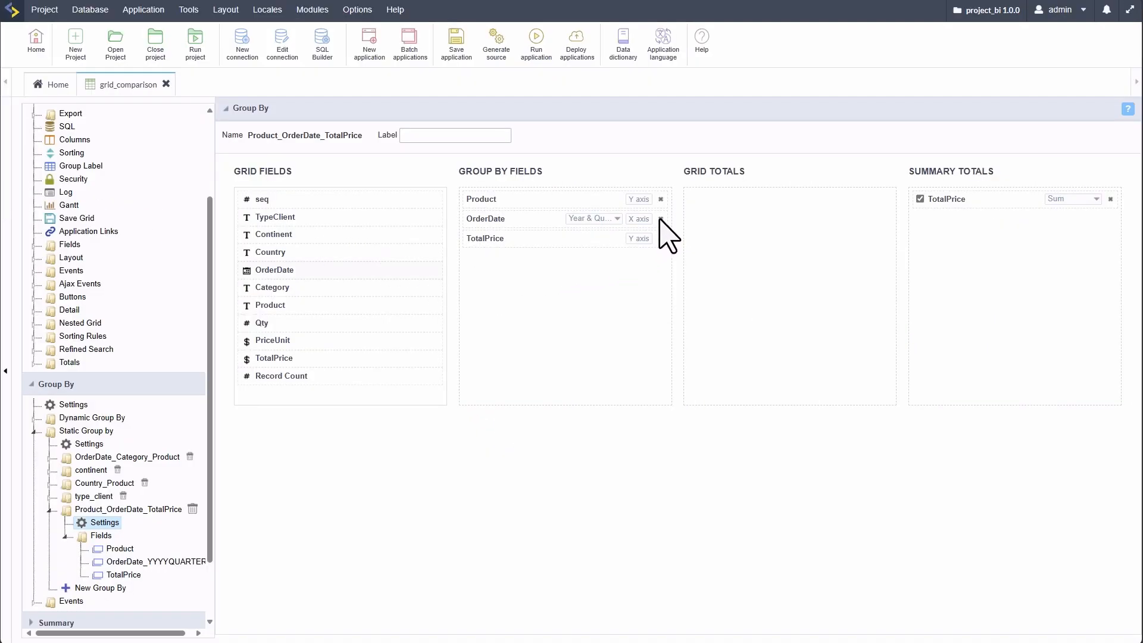
click(639, 199)
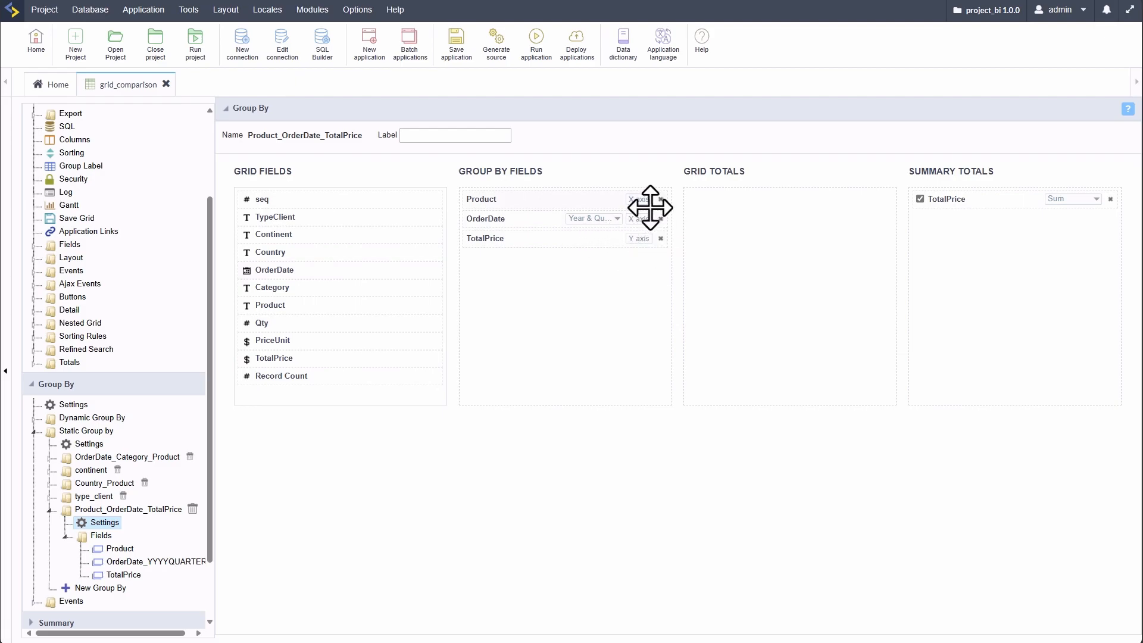
click(536, 56)
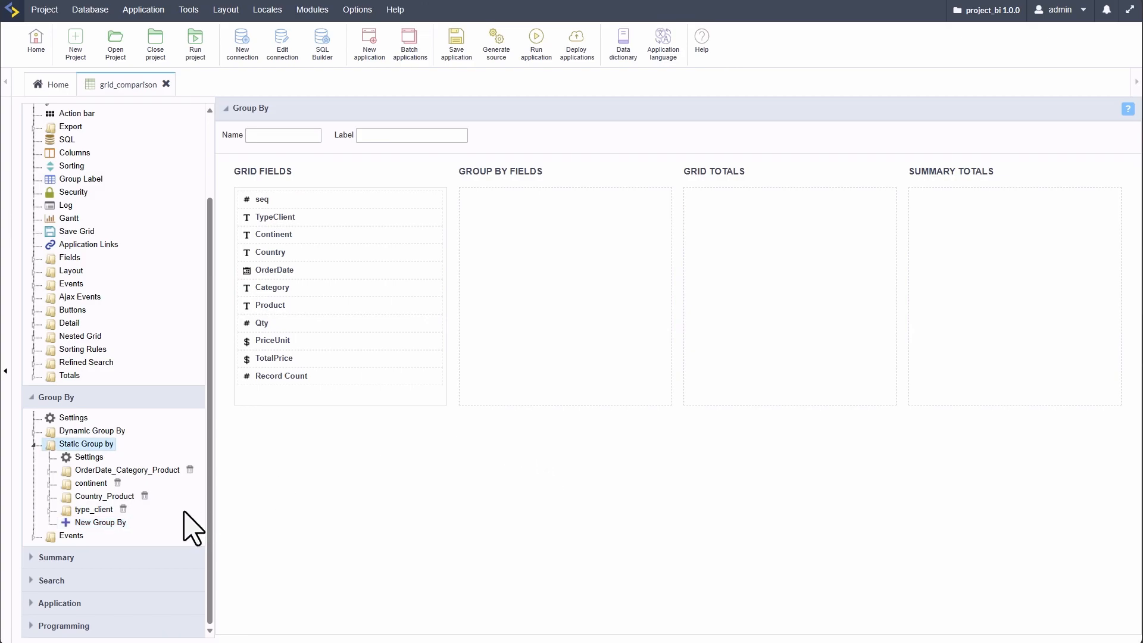
Create and save a static Group By on Product and OrderDate, with TotalPrice in both the grid totals and summary totals
click(98, 523)
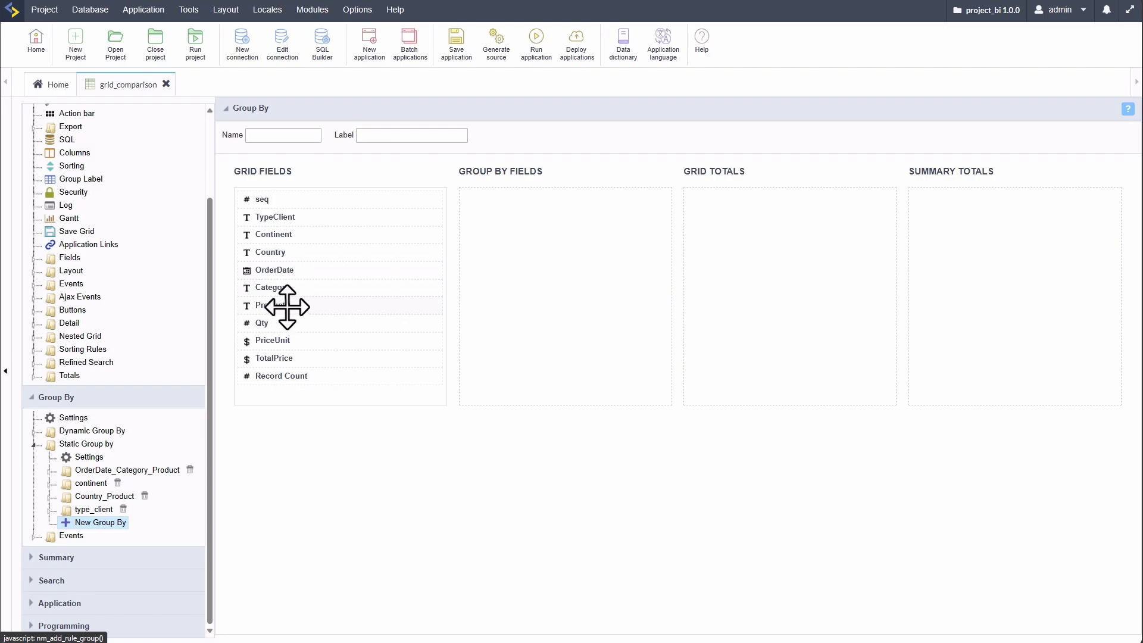
drag(515, 200, 513, 204)
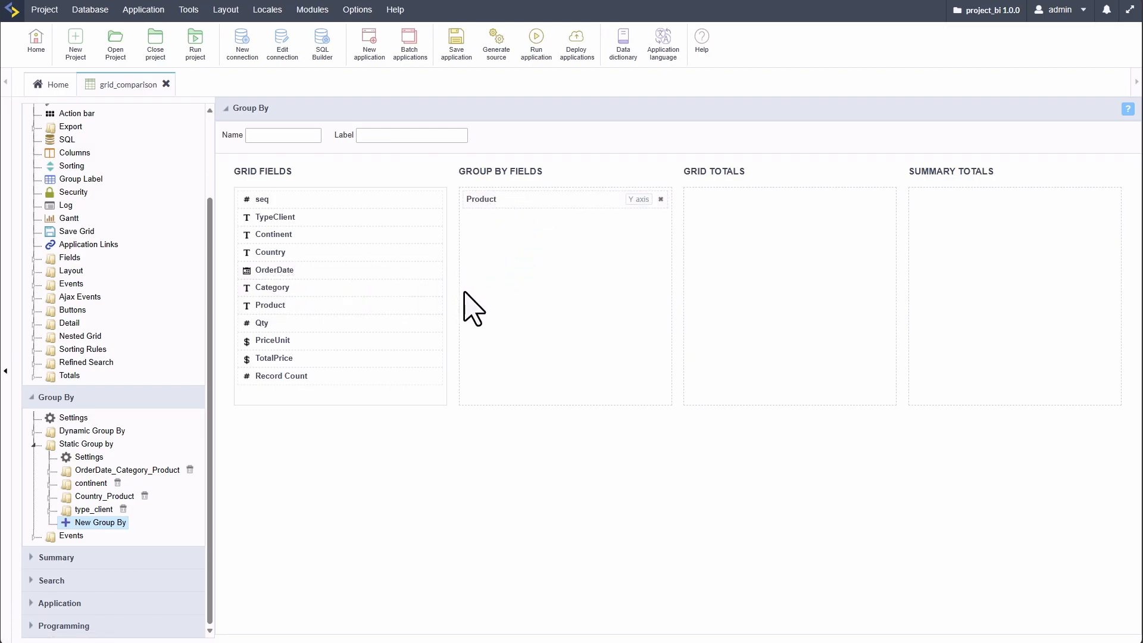
drag(268, 270, 502, 228)
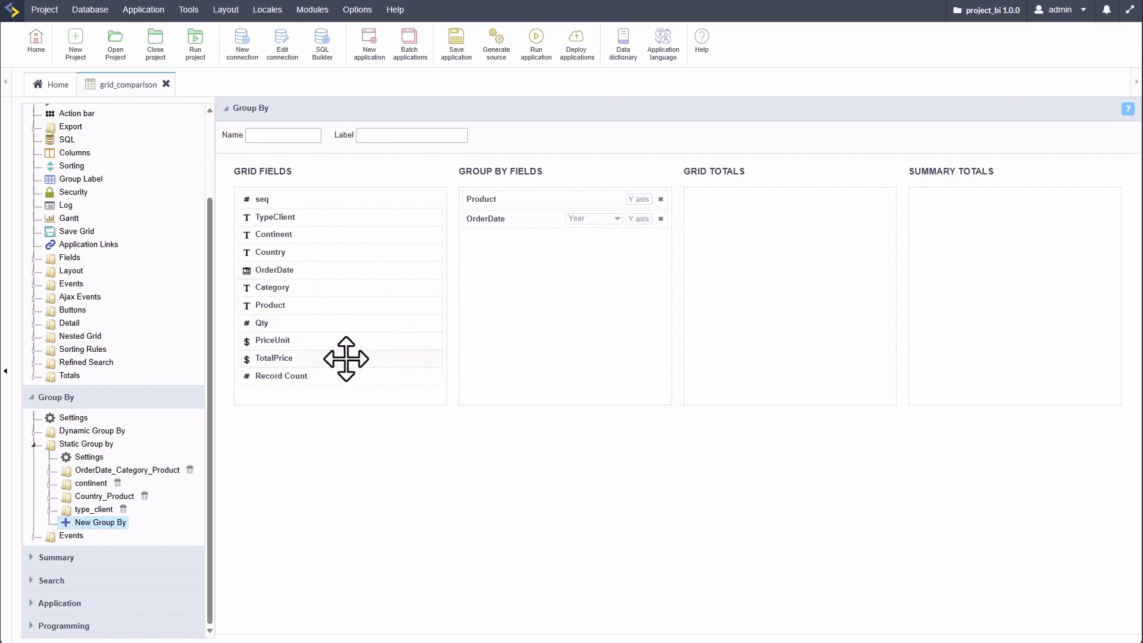
drag(278, 360, 759, 202)
drag(274, 359, 955, 210)
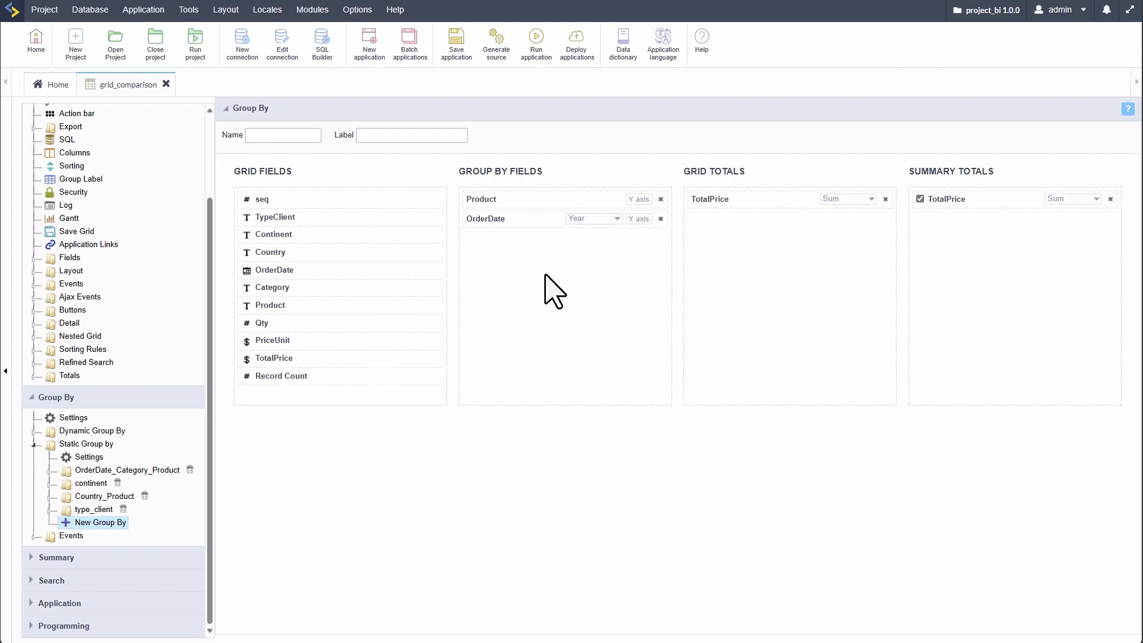
click(464, 41)
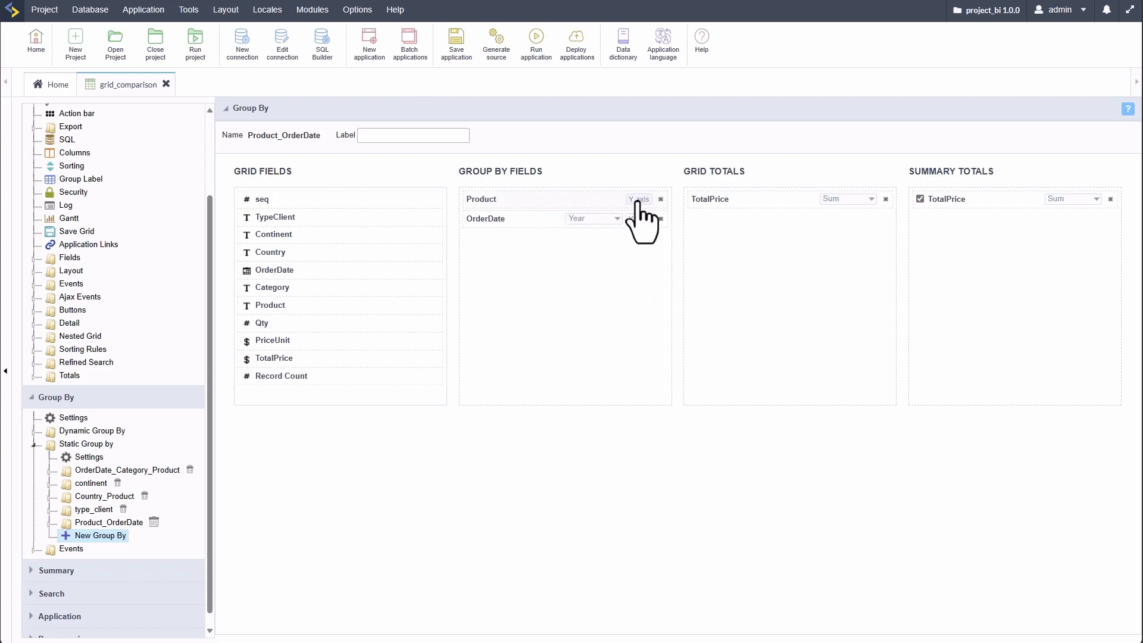
Run the application and group the summary report by the static grouping Product_OrderDate
click(534, 41)
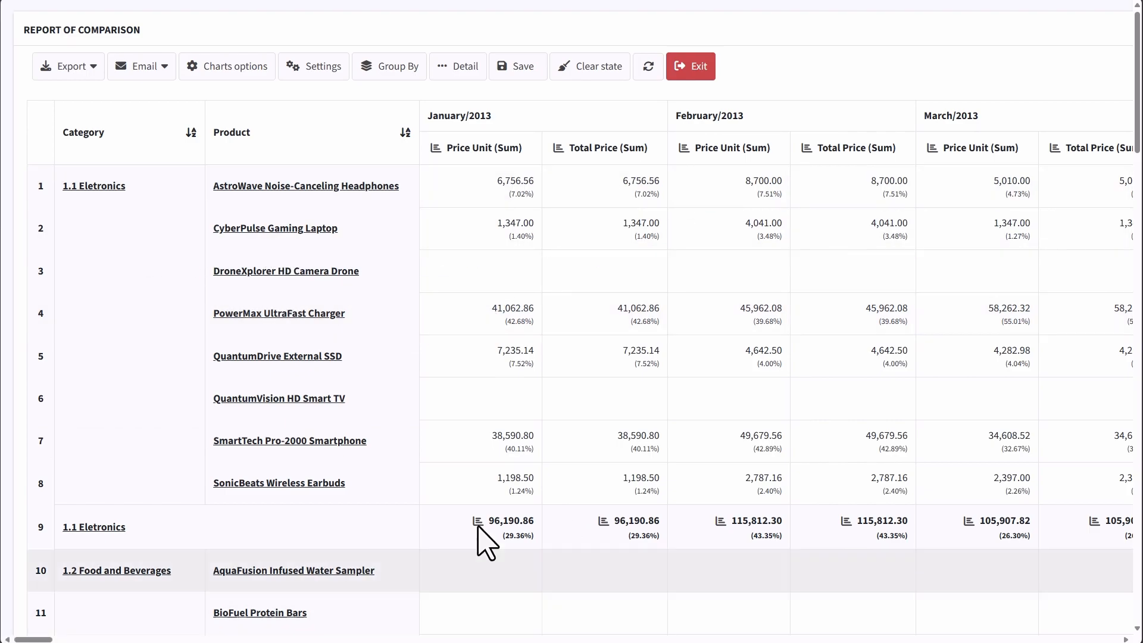
click(385, 67)
scroll(452, 357, down, 1)
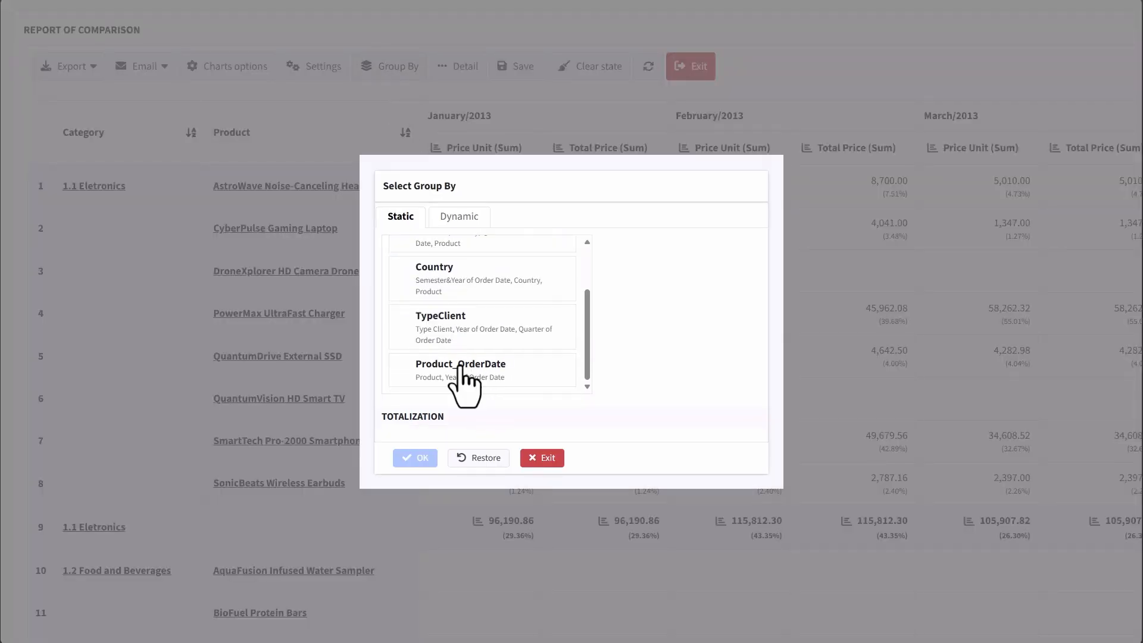
click(443, 384)
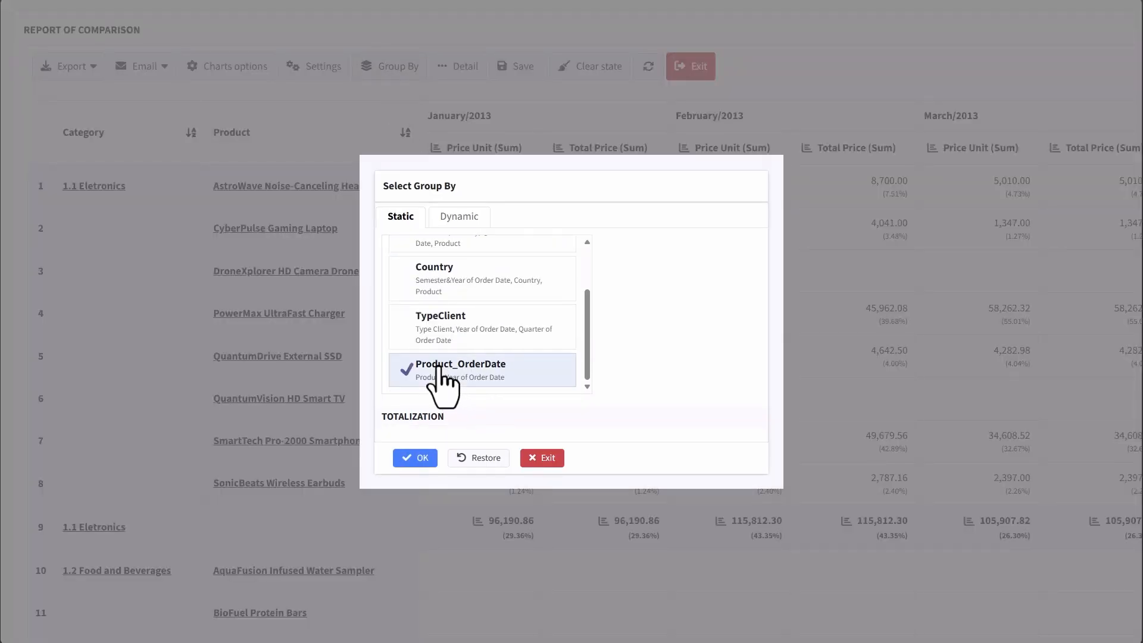
click(417, 457)
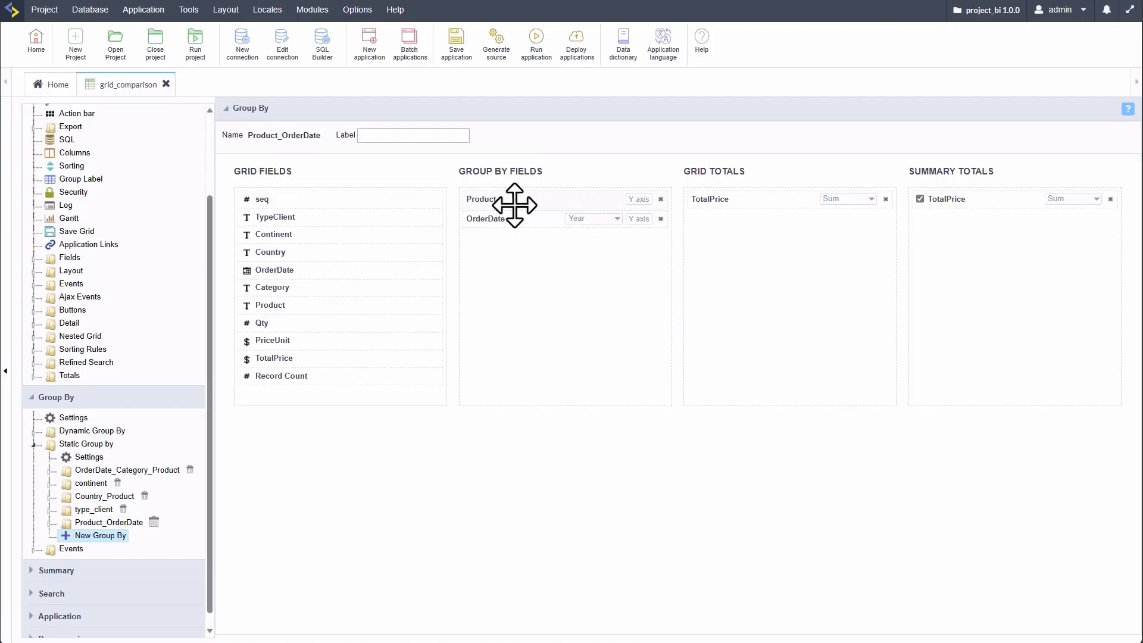
Put OrderDate on the X axis, set Product_OrderDate as the initial Group By, and run the application
click(637, 219)
click(81, 418)
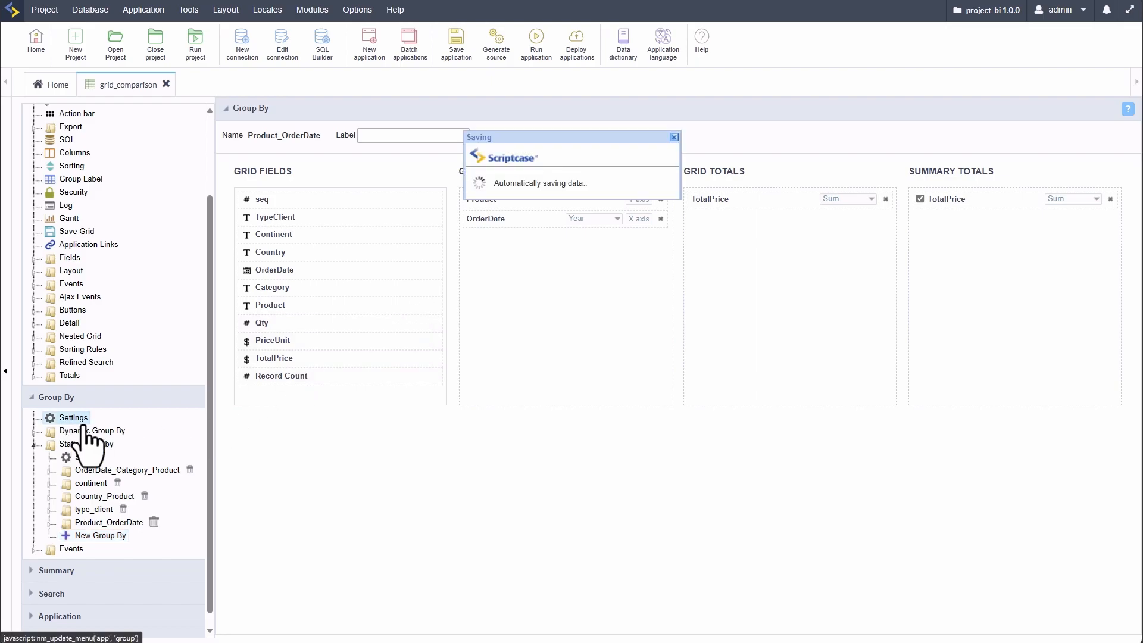
click(474, 396)
click(480, 469)
click(538, 39)
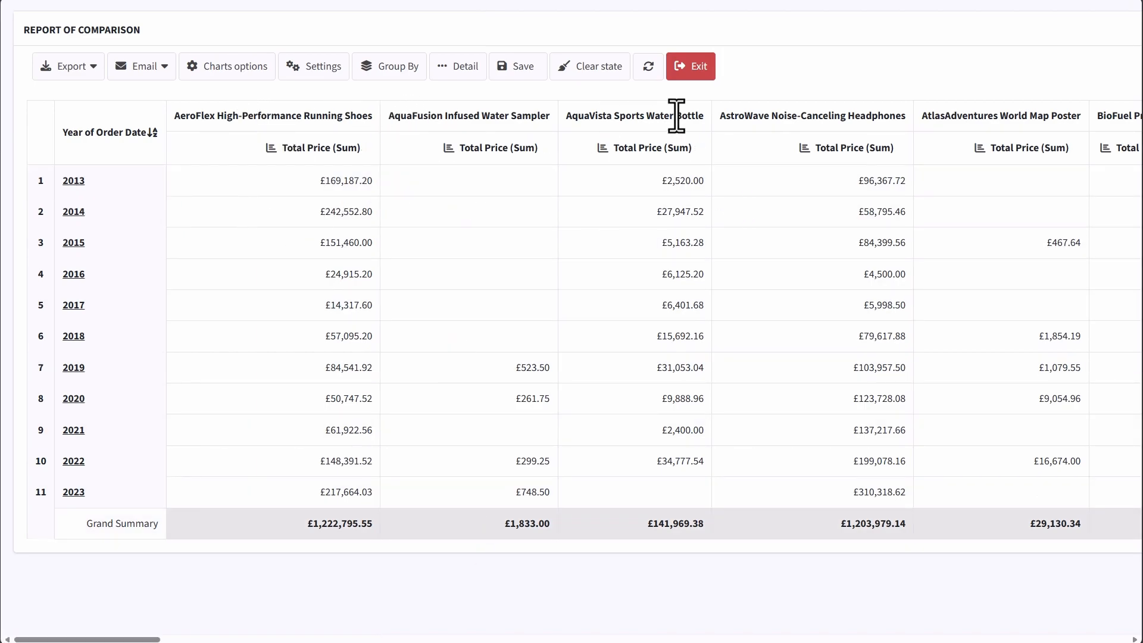
mouse_move(152, 638)
mouse_down()
mouse_move(216, 638)
mouse_move(152, 639)
mouse_up()
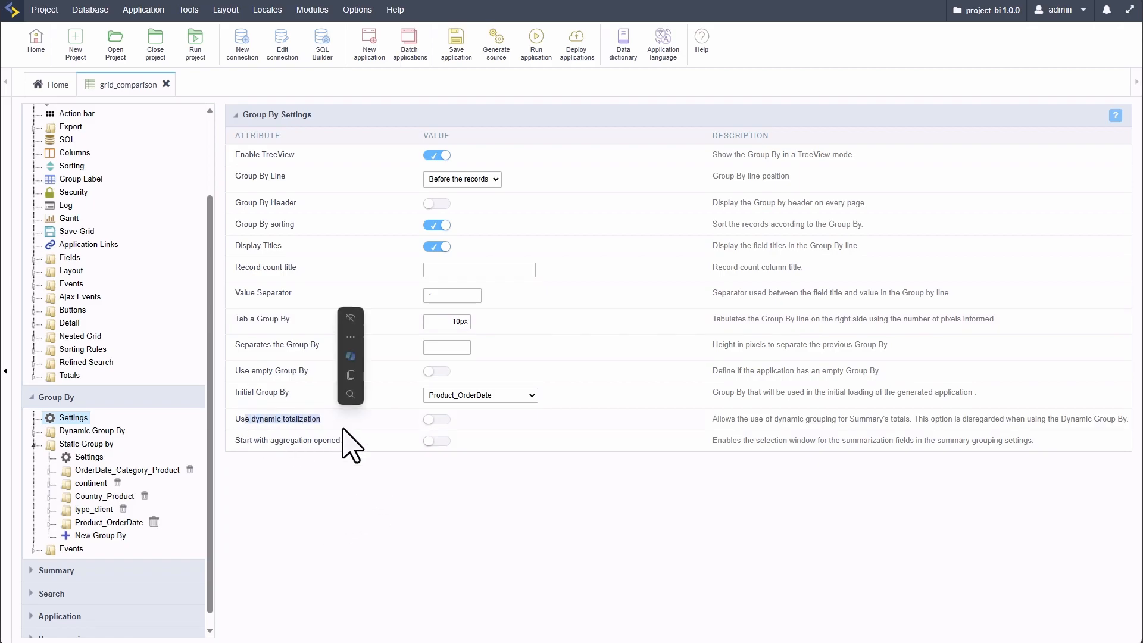
Enable dynamic totalization and starting with aggregation opened in the Group By settings, and run the application
click(438, 419)
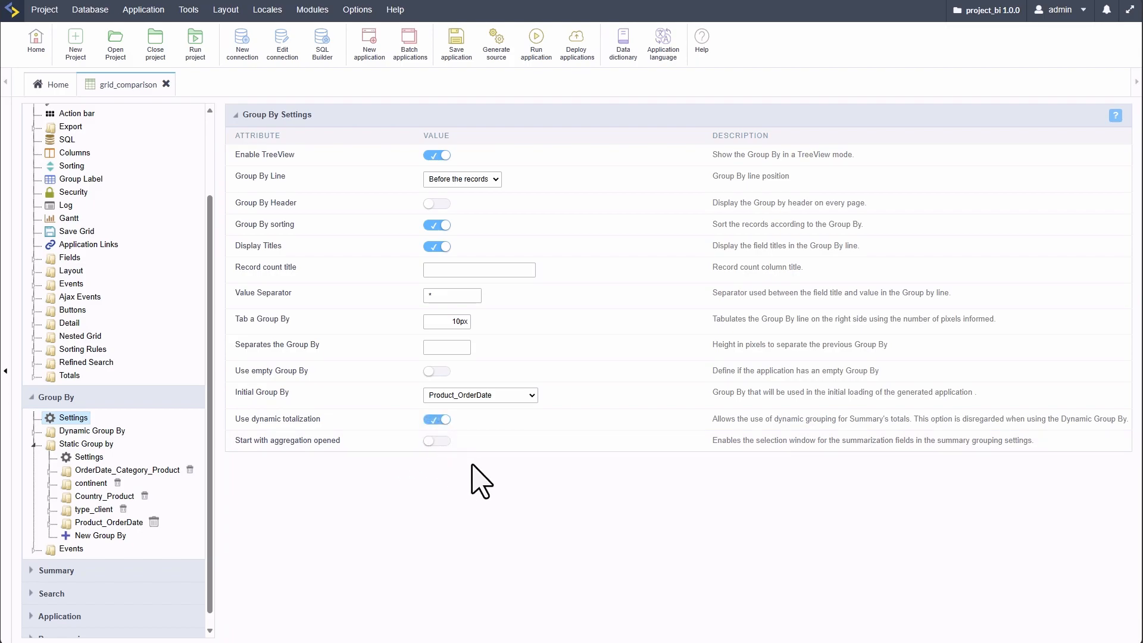
drag(257, 446, 344, 439)
click(543, 454)
drag(735, 443, 850, 441)
click(899, 448)
click(437, 441)
click(538, 45)
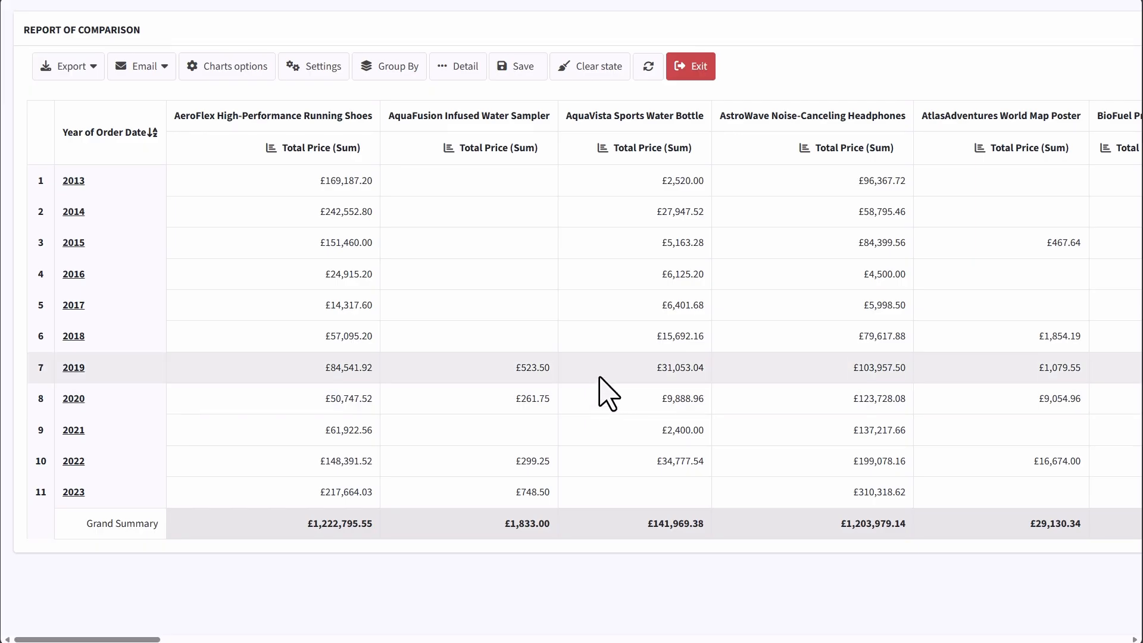
View the detail records for 2013, return to the summary, and open the Total Price chart for AquaFusion Infused Water Sampler
click(79, 186)
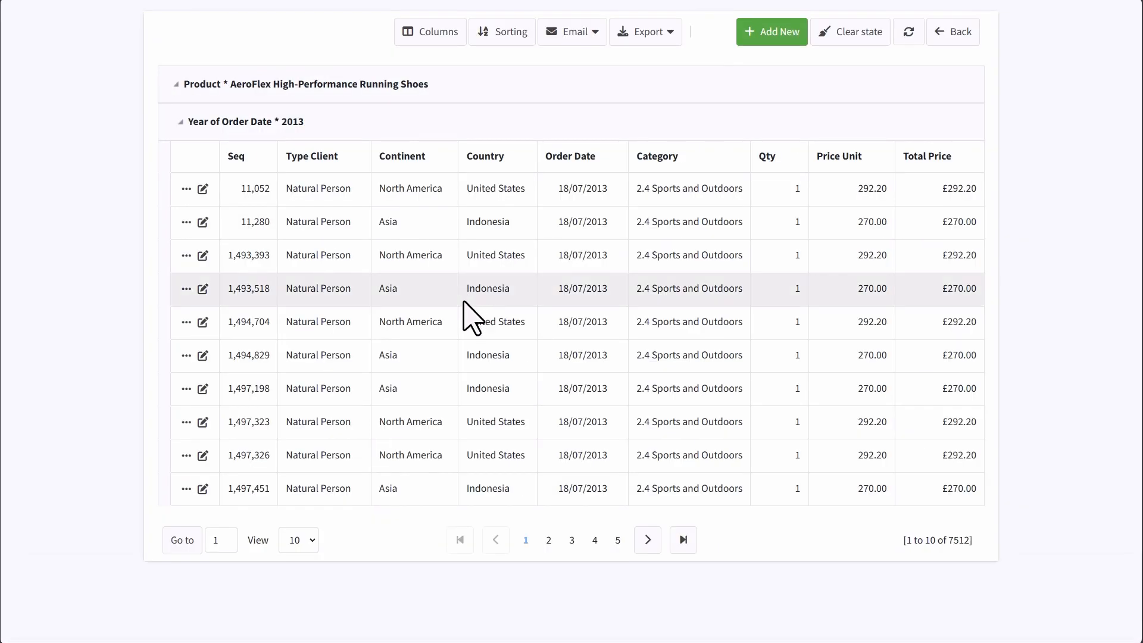
click(958, 36)
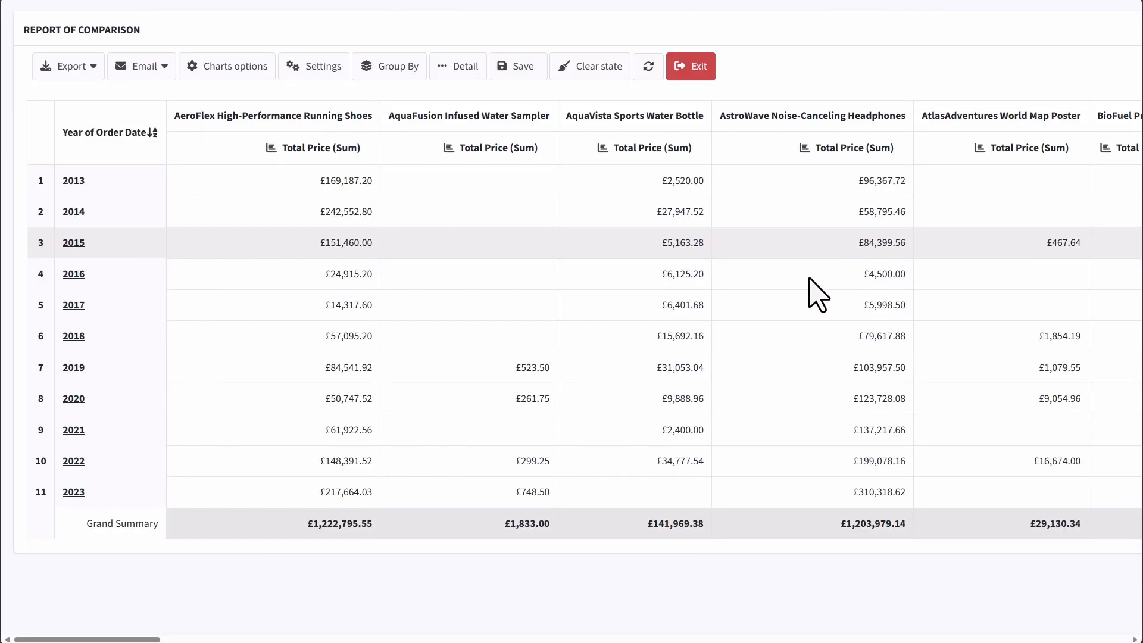
click(448, 149)
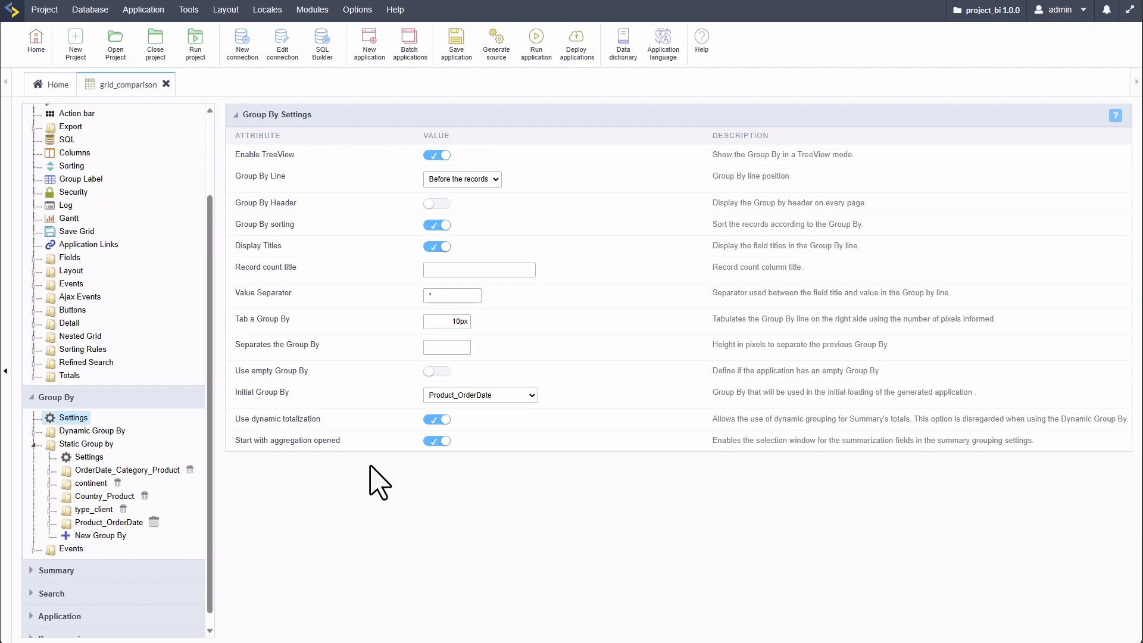
Open the chart settings of the Summary module
scroll(149, 515, down, 1)
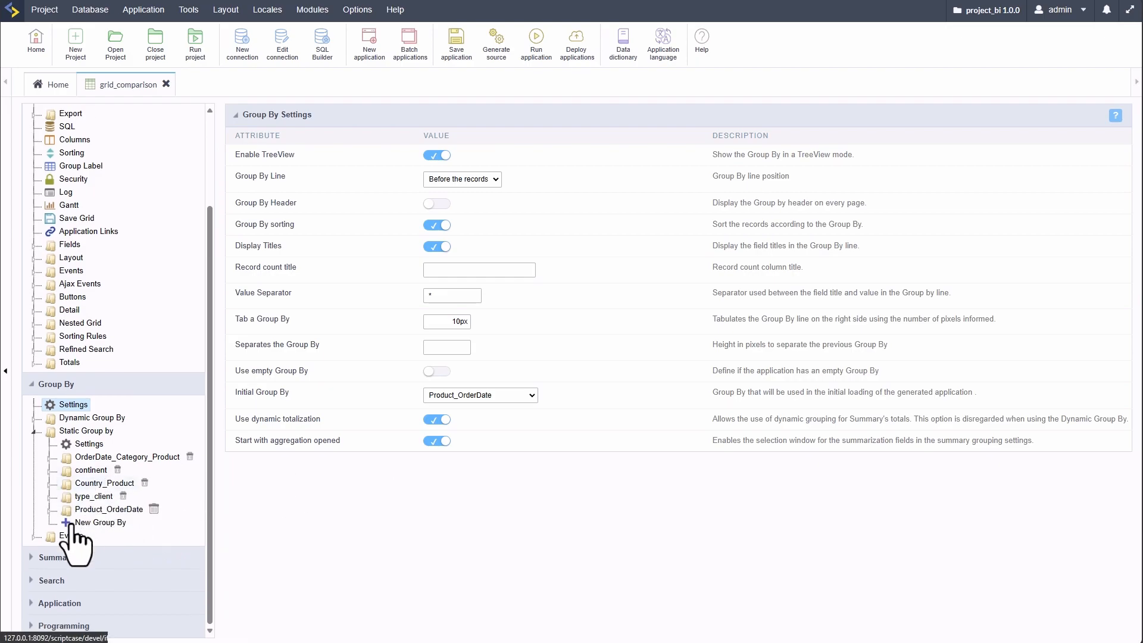
click(48, 555)
scroll(50, 536, down, 2)
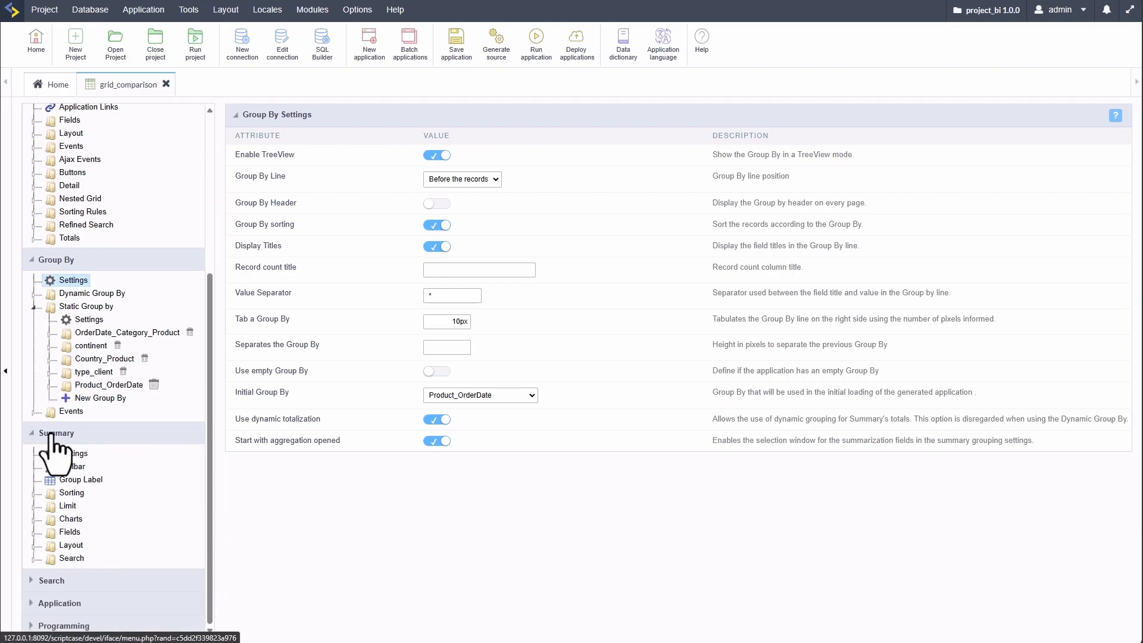
click(50, 519)
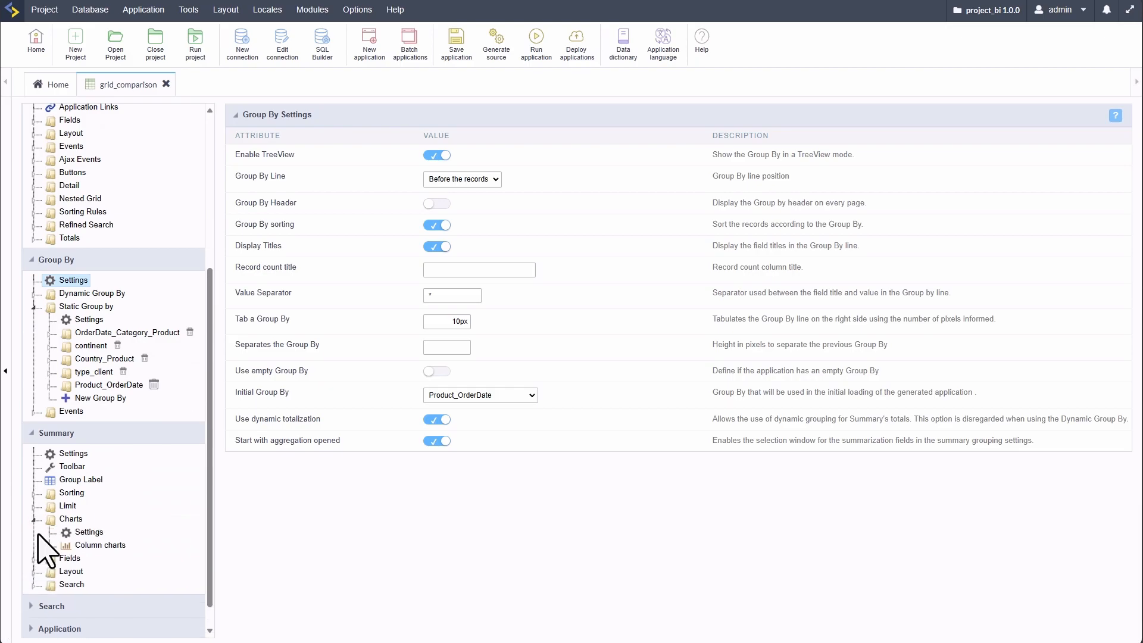
click(87, 532)
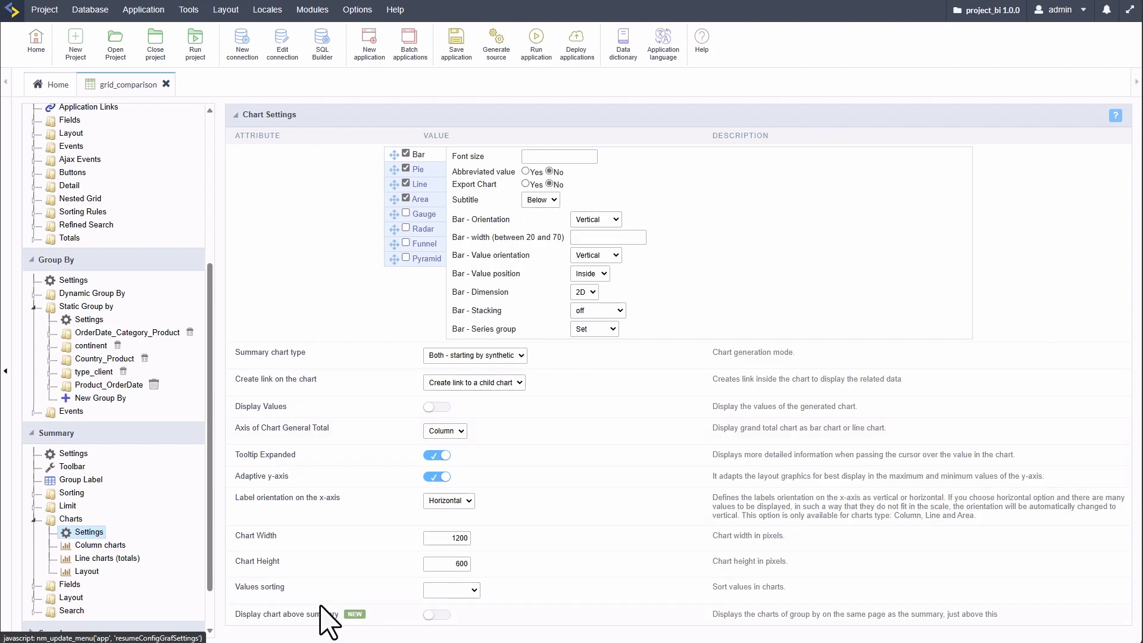
Enable displaying the chart above the summary and run the application to review the chart and summary table
drag(240, 613, 337, 614)
click(436, 615)
scroll(613, 605, down, 1)
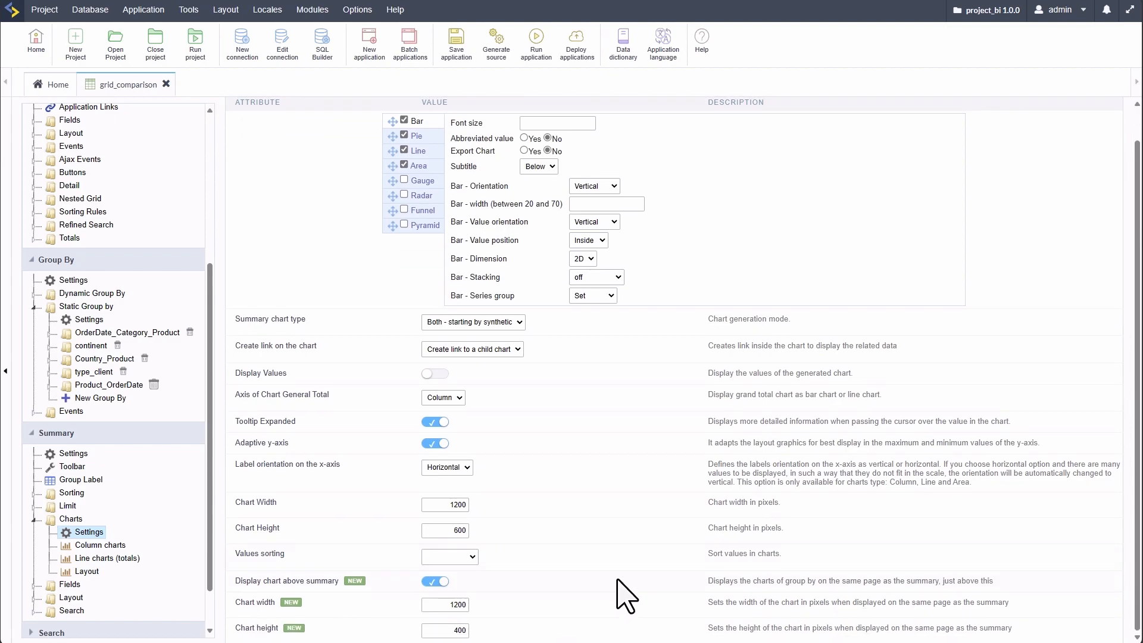
click(536, 44)
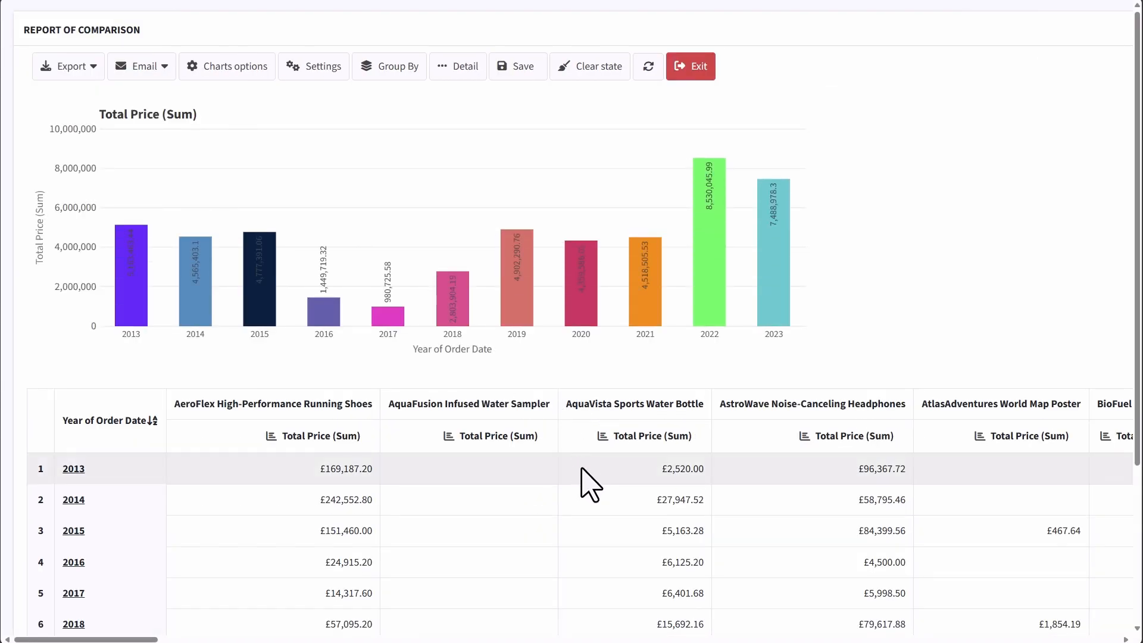
scroll(589, 483, down, 3)
scroll(577, 468, up, 3)
mouse_move(239, 330)
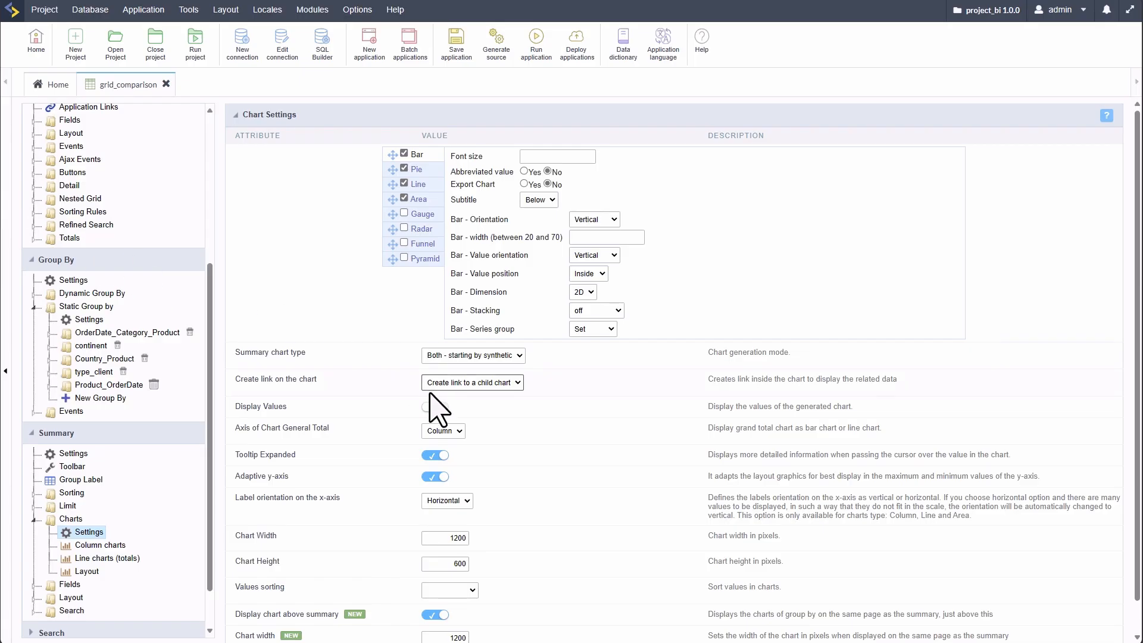
Set the main Chart Height to 400 pixels and the chart's values sorting to Ascending
scroll(472, 485, down, 1)
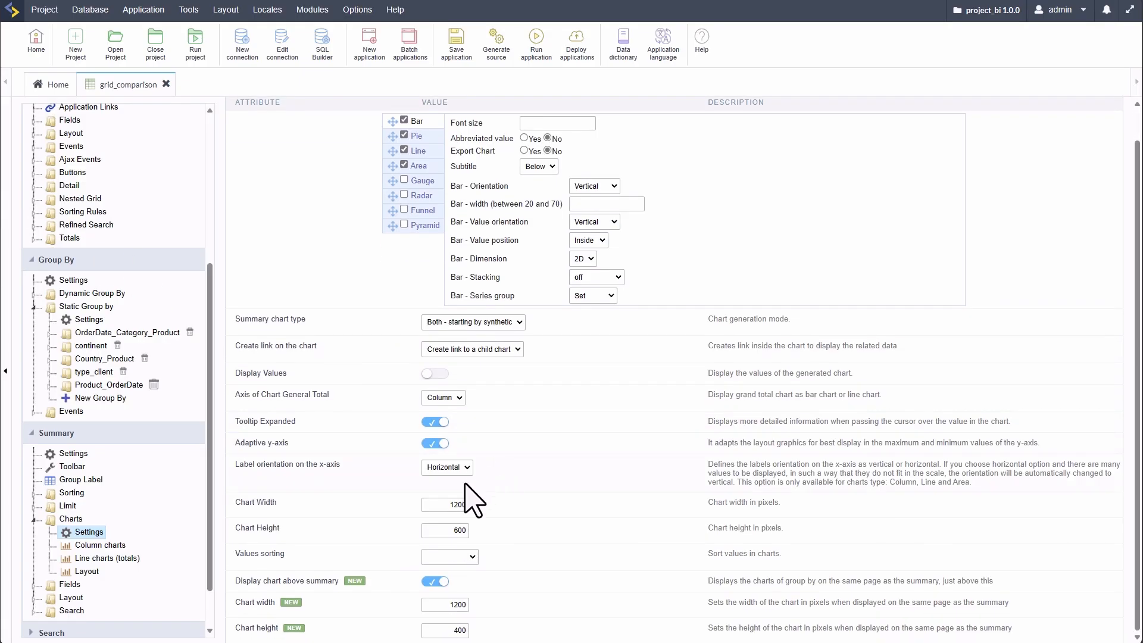
click(445, 504)
click(543, 521)
click(470, 557)
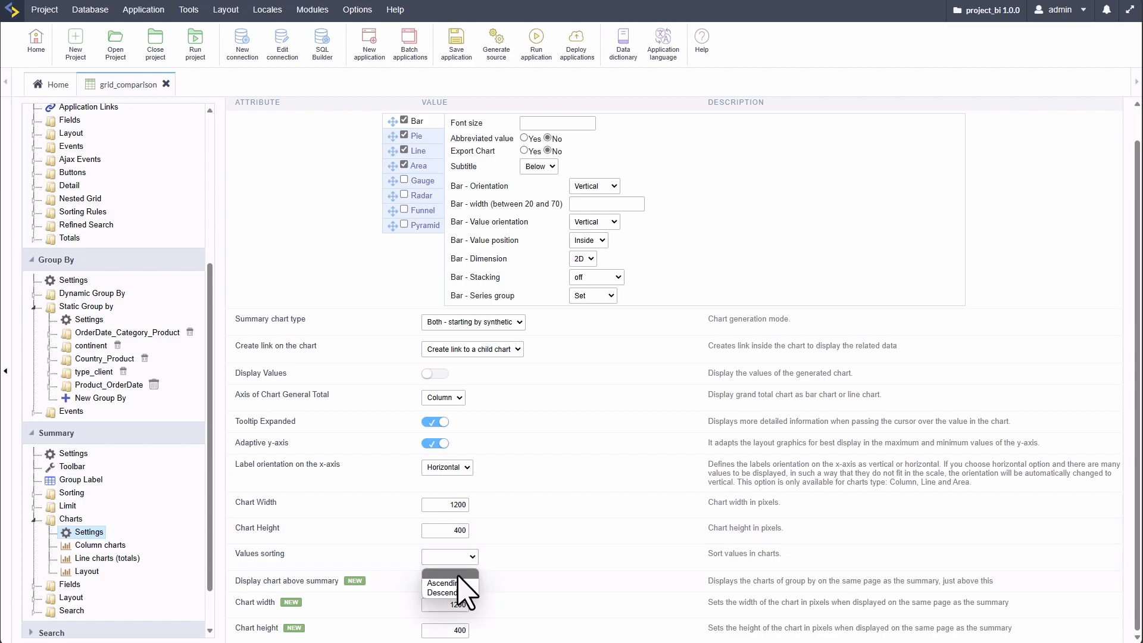
click(467, 583)
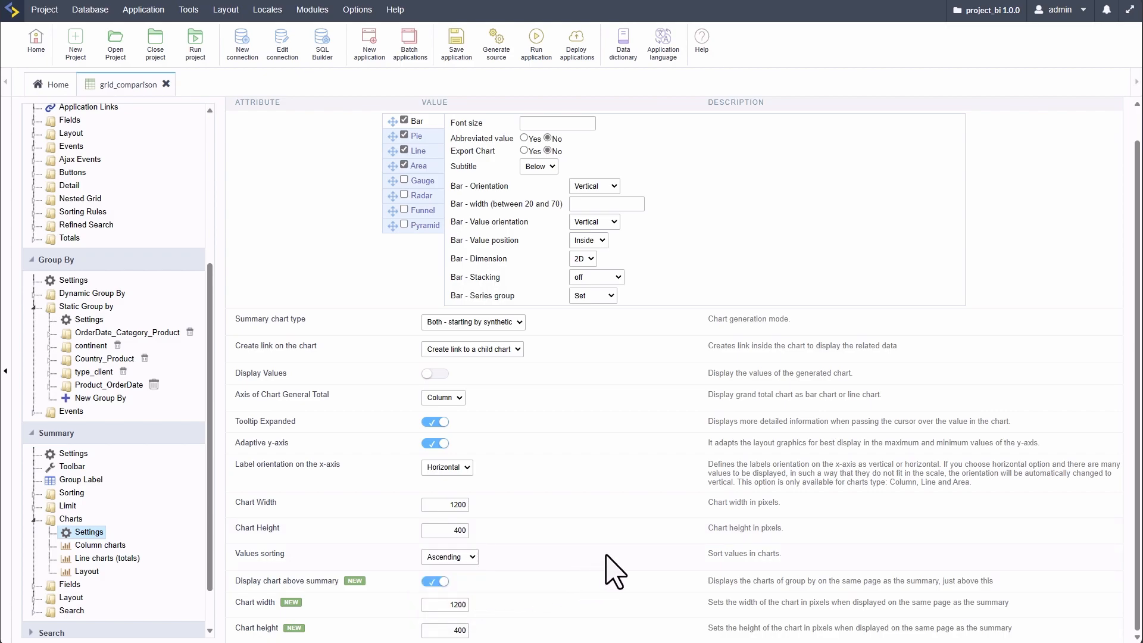
Check the options for the chart link, keep Create link to a child chart, and save the application
scroll(630, 572, up, 1)
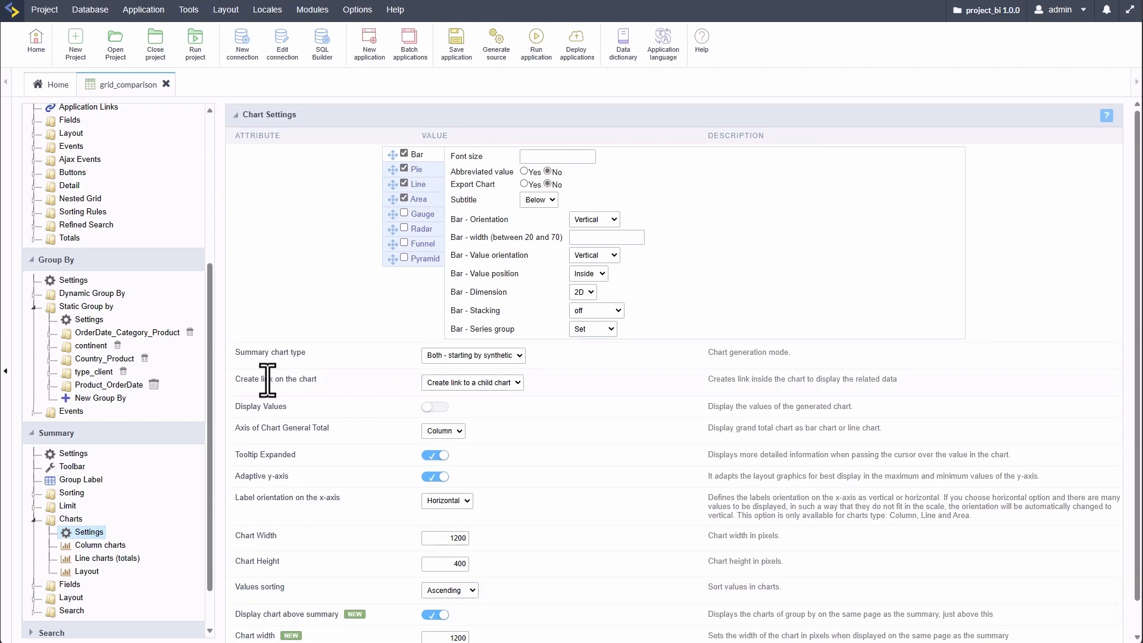
click(509, 382)
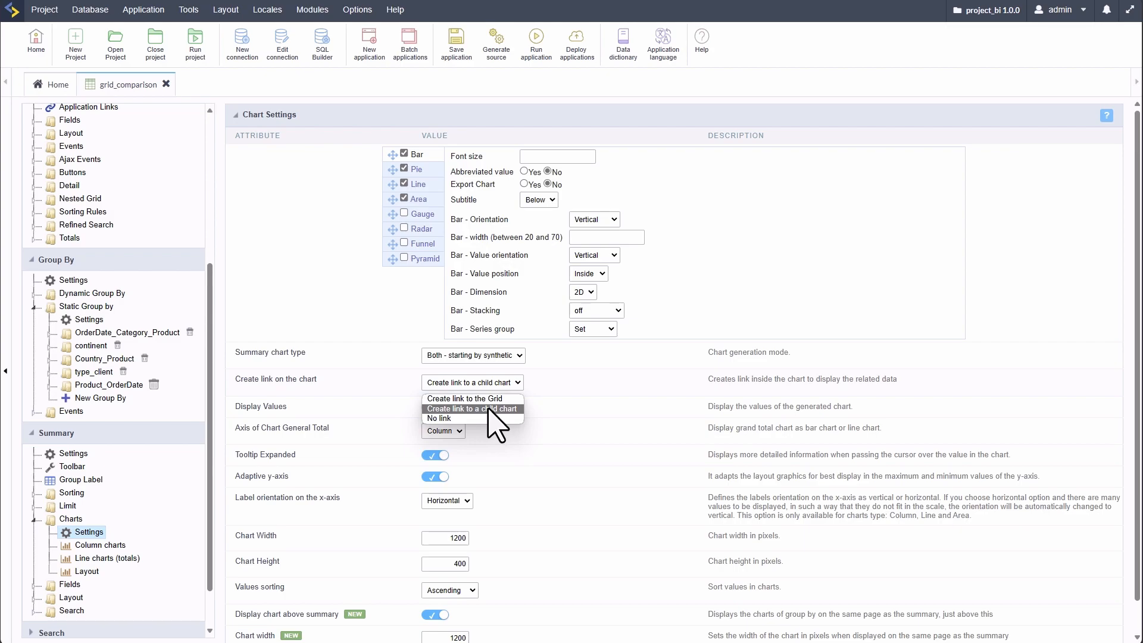
click(622, 395)
click(456, 56)
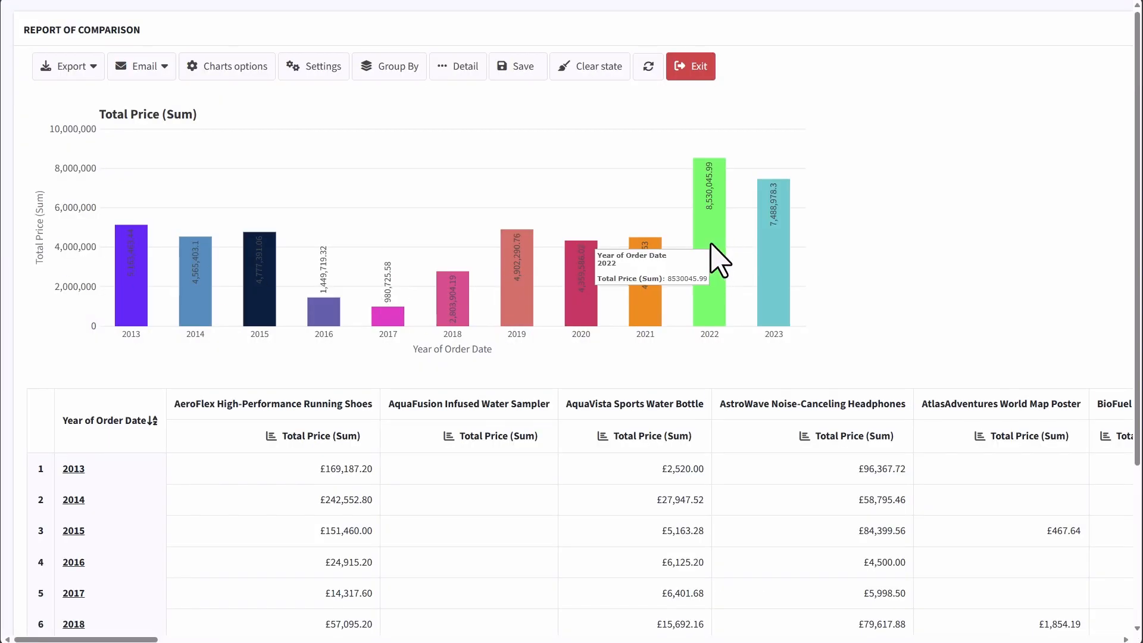
click(1, 196)
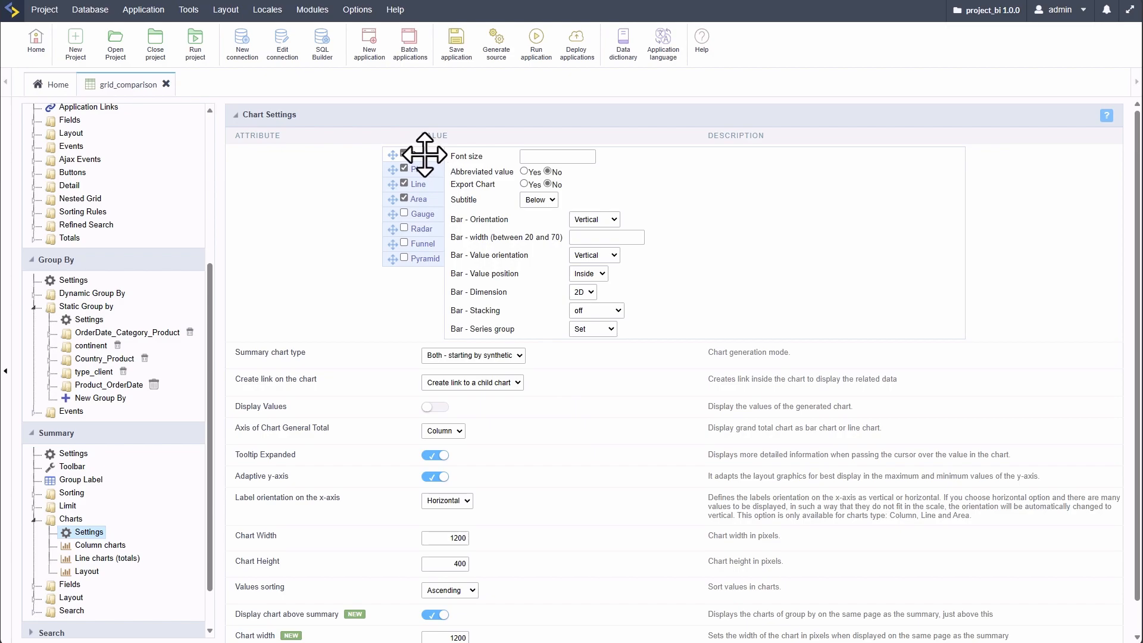
Examine the Bar chart's orientation, width, dimension and stacking options without changing them, and save the application
click(612, 221)
click(701, 225)
click(601, 221)
click(695, 240)
click(589, 293)
click(713, 275)
click(596, 310)
click(715, 317)
click(456, 44)
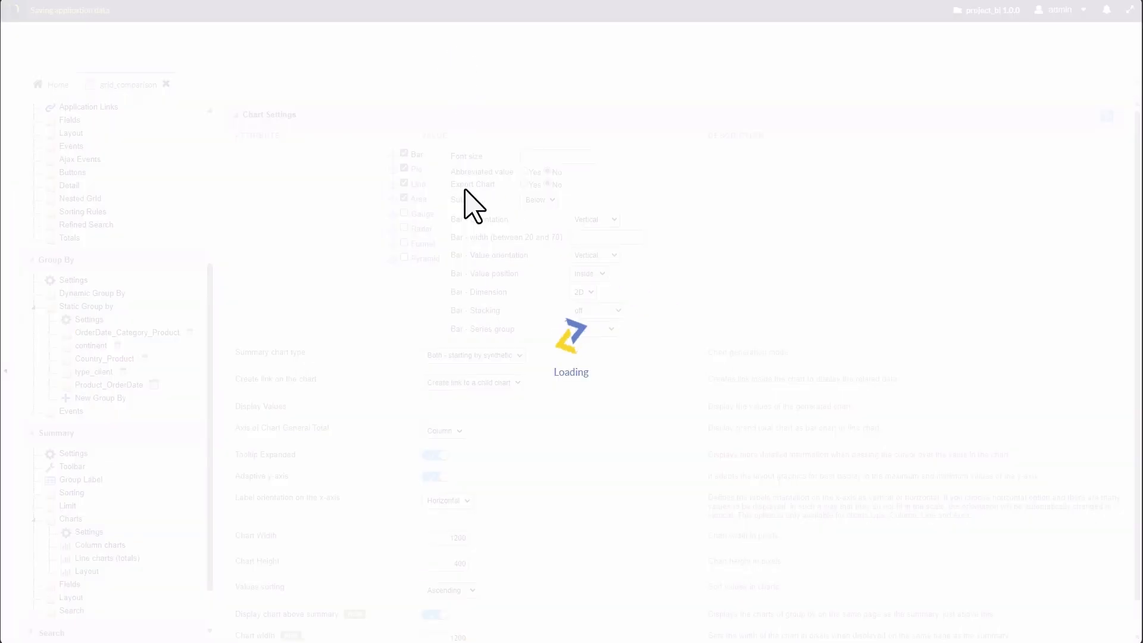
Examine the column chart settings for each Group By, including the title fields, and the line chart settings for totals
click(98, 545)
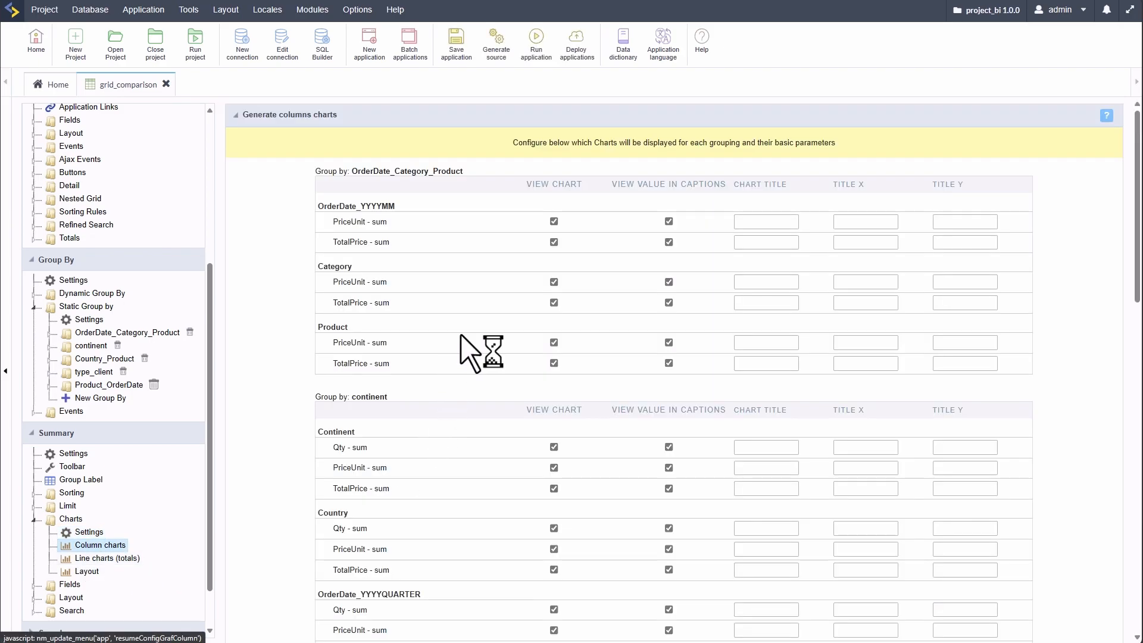
scroll(461, 335, down, 8)
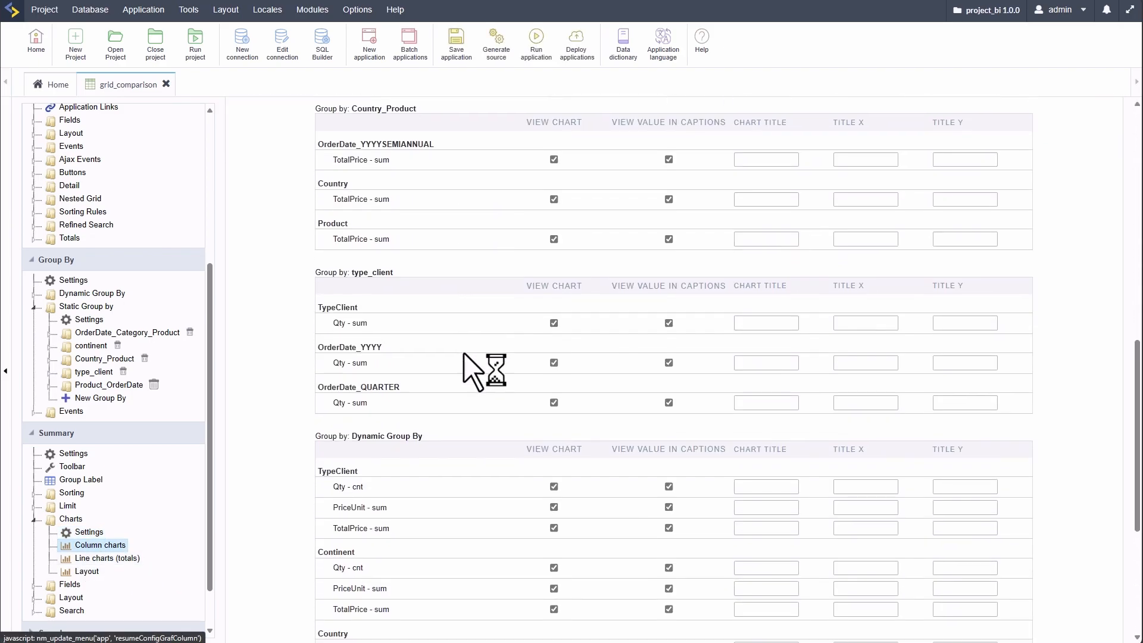
scroll(524, 364, up, 8)
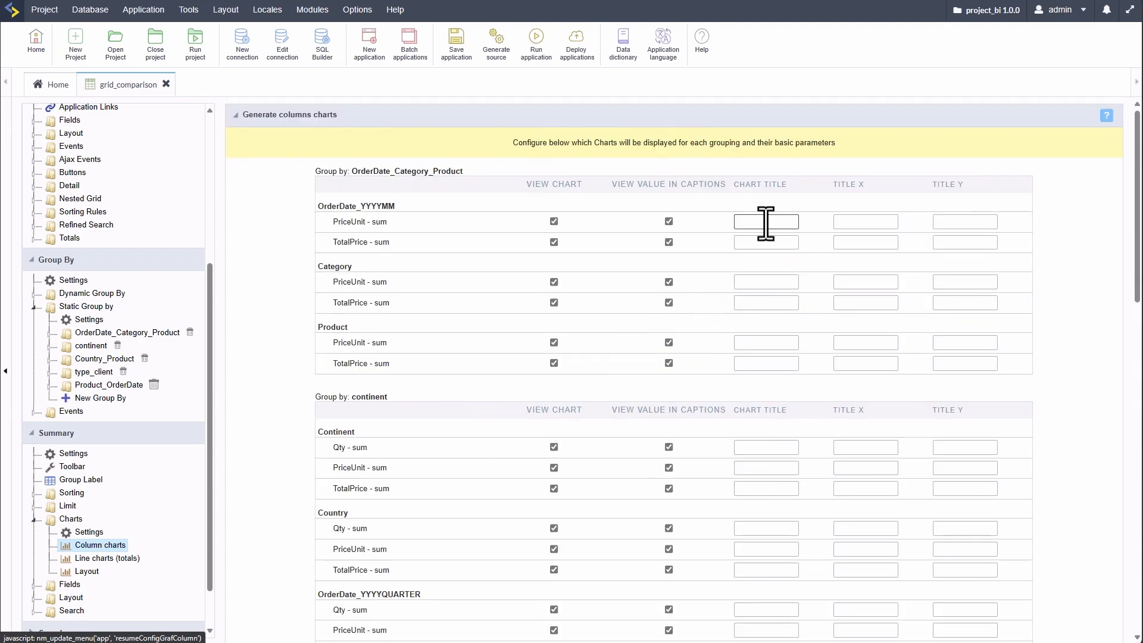
click(871, 221)
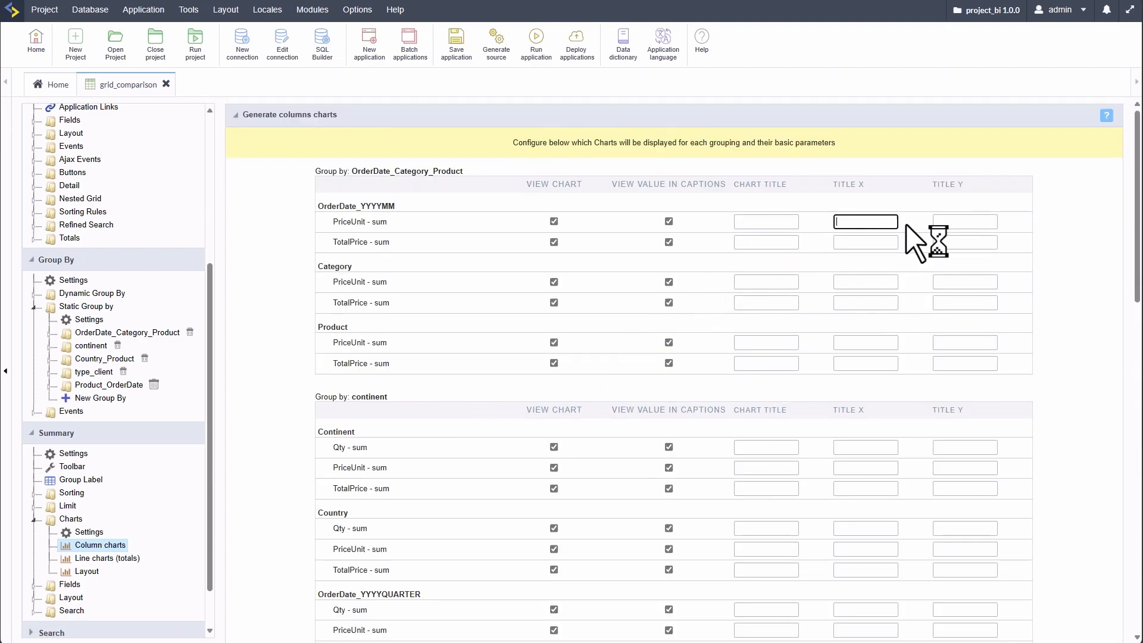
click(979, 221)
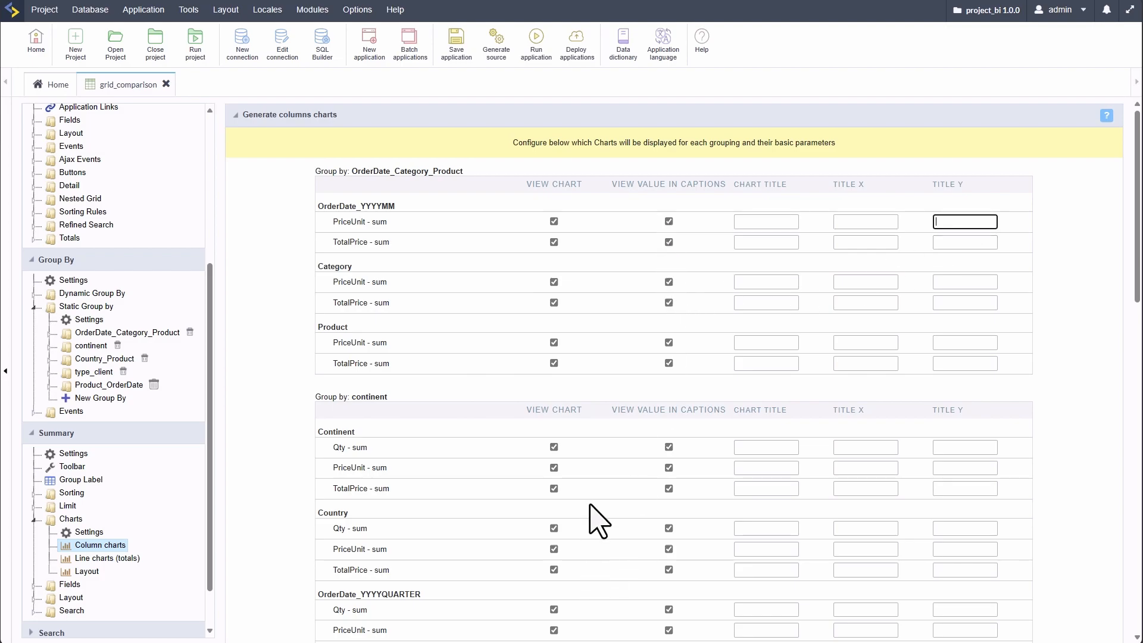
click(119, 559)
scroll(449, 417, down, 3)
scroll(452, 447, up, 3)
Open the Summary chart layout, try the sc_Cromo theme, and choose sc_Flat instead
click(88, 571)
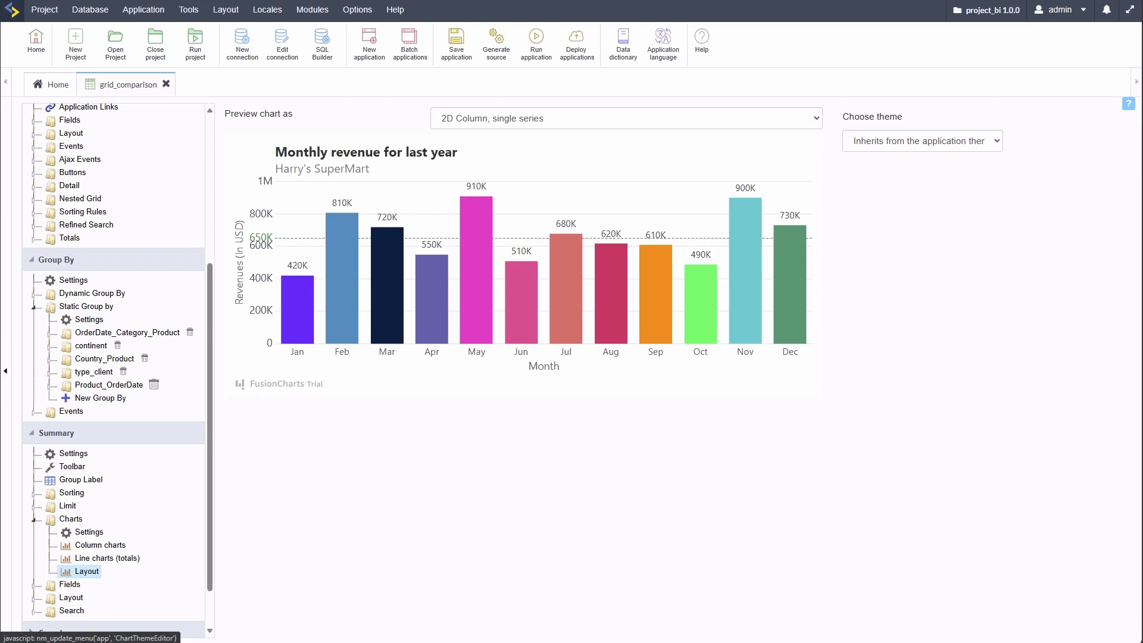
click(913, 143)
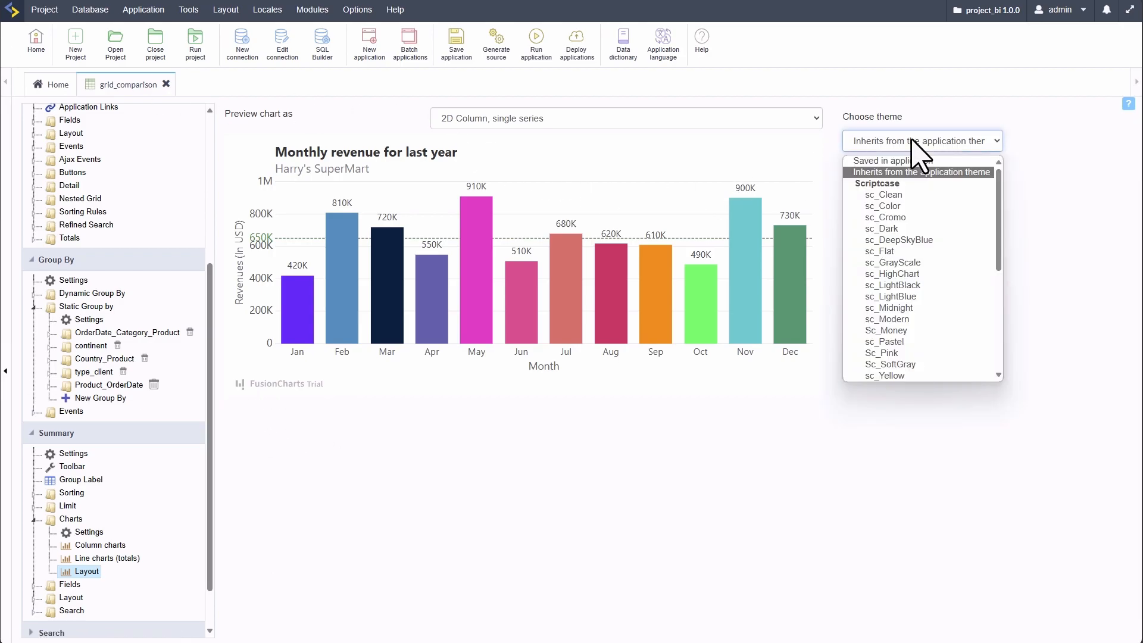
click(893, 218)
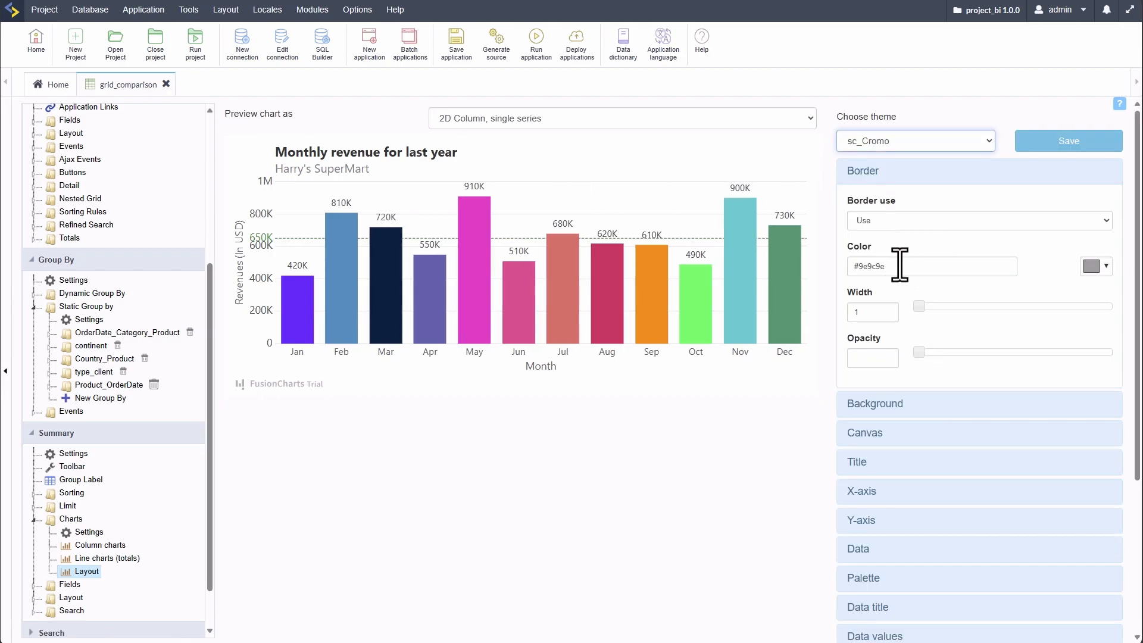
click(875, 141)
click(884, 250)
Preview the theme as 3D Column, single series, save it in the application, and run the application
click(513, 122)
click(490, 172)
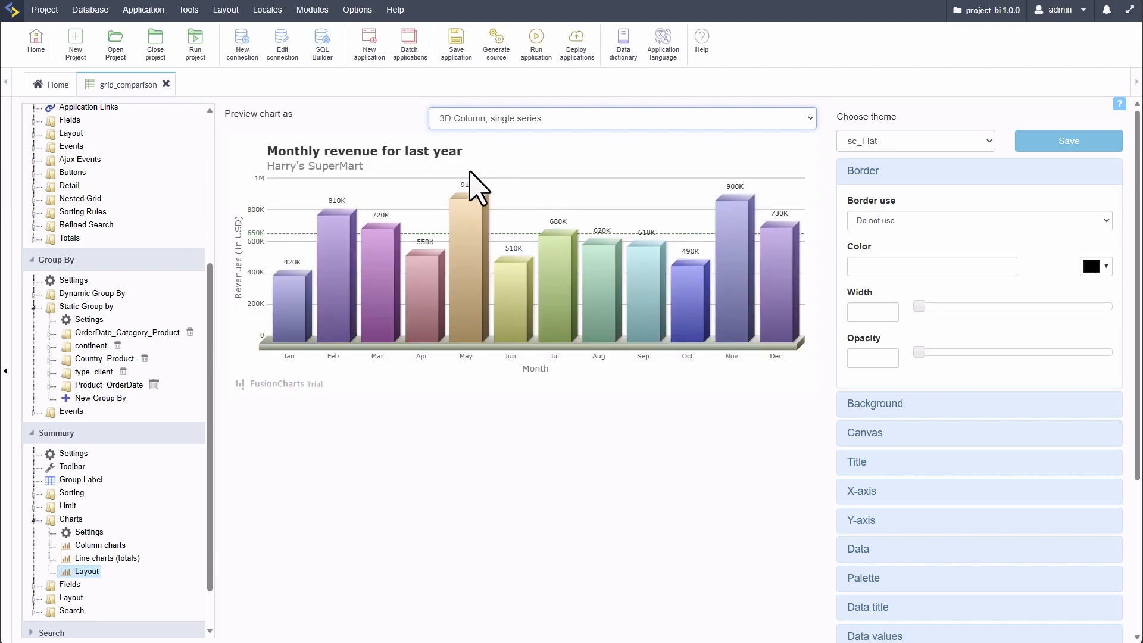
click(1063, 143)
click(748, 285)
click(534, 48)
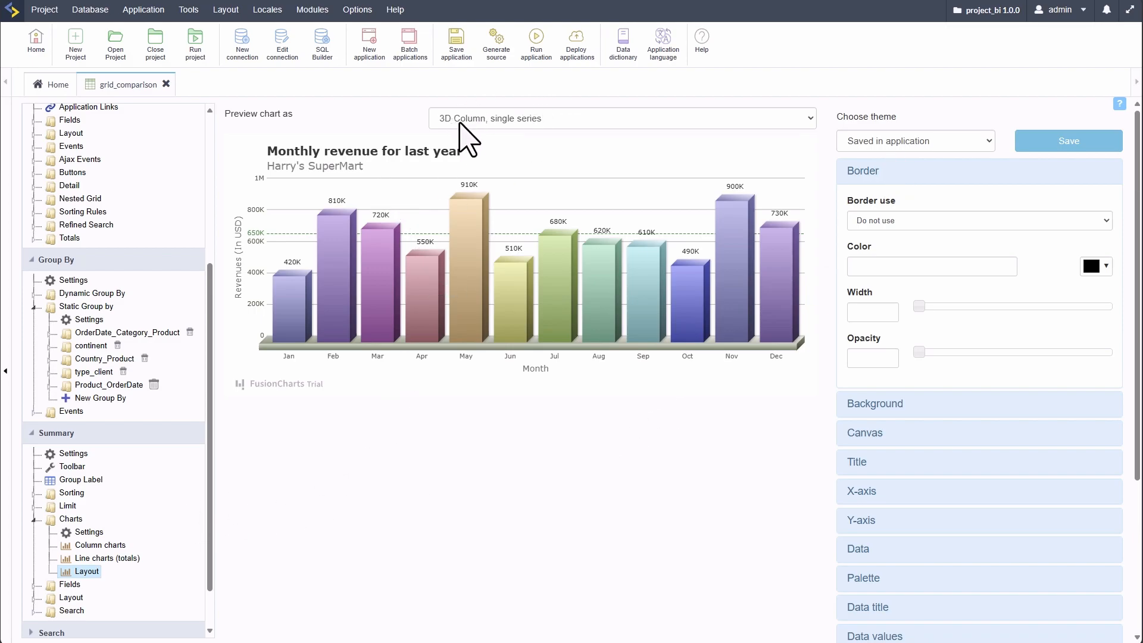
Set Export Chart to Yes for the Bar chart in the Summary chart settings and run the application
click(73, 453)
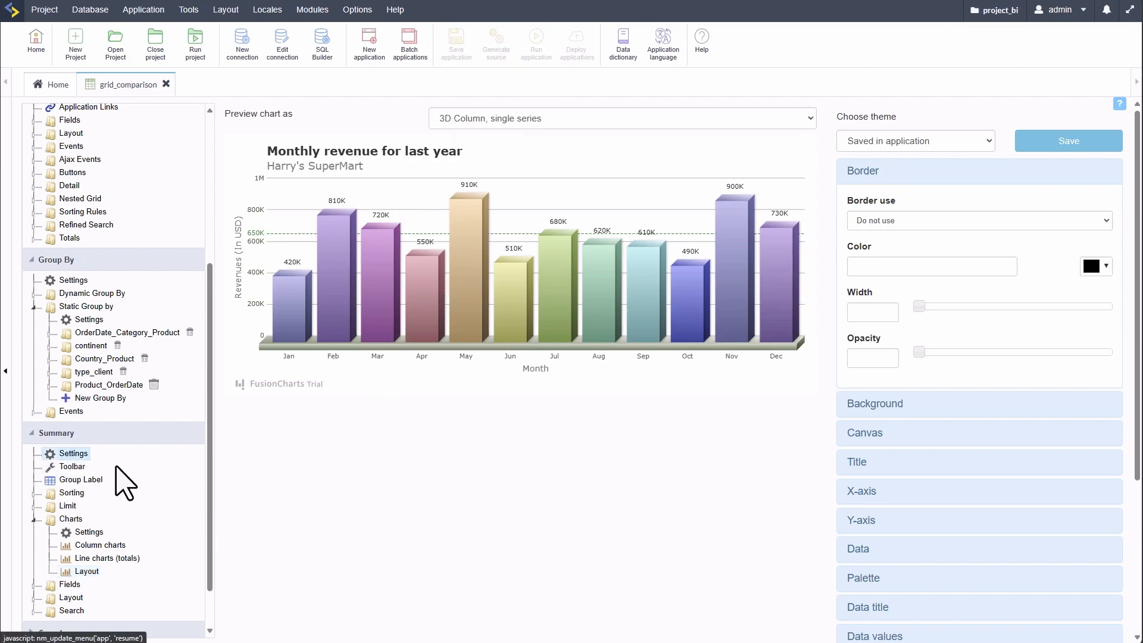
click(87, 532)
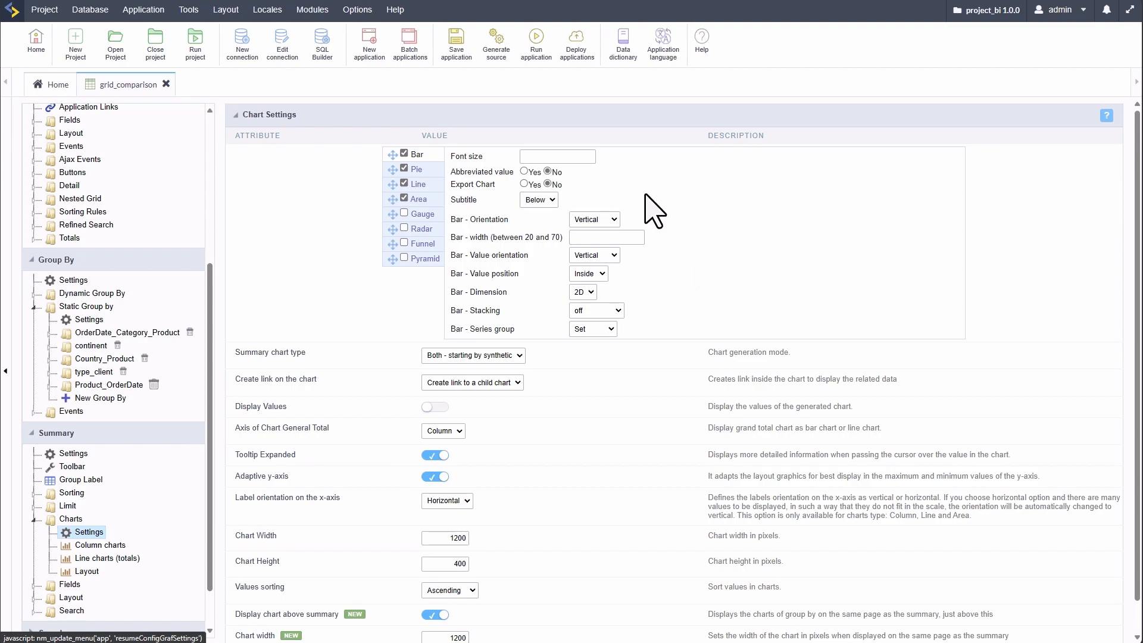
click(524, 184)
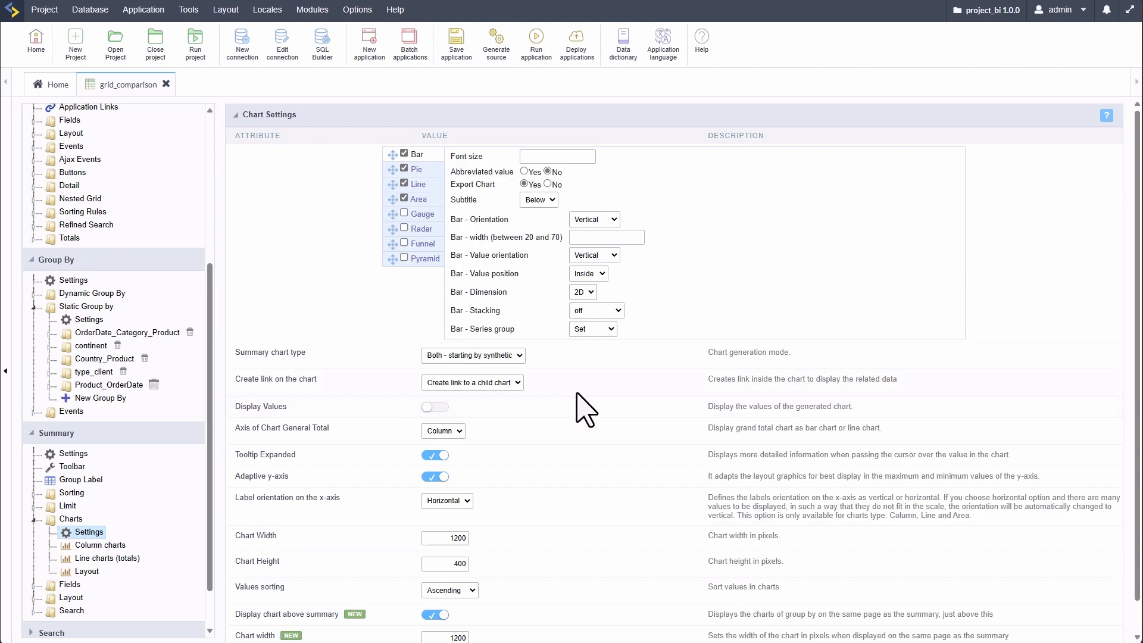
click(535, 46)
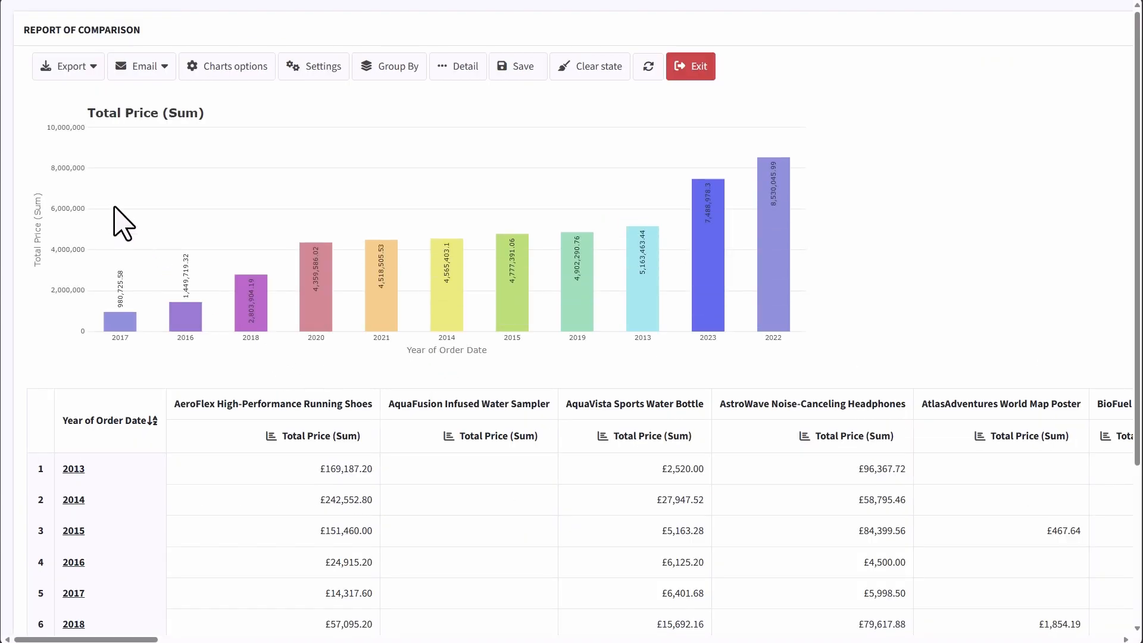
click(18, 199)
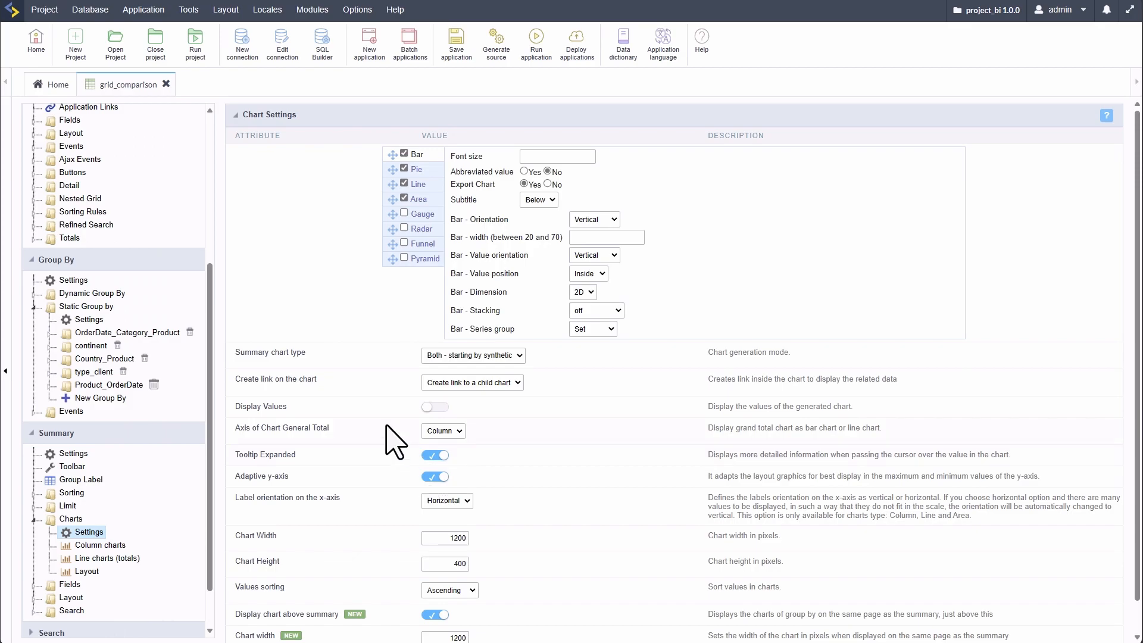
Enable Display percentage on the Summary's TotalPrice_sum field under Product_OrderDate and set the percentage position to Right
click(34, 519)
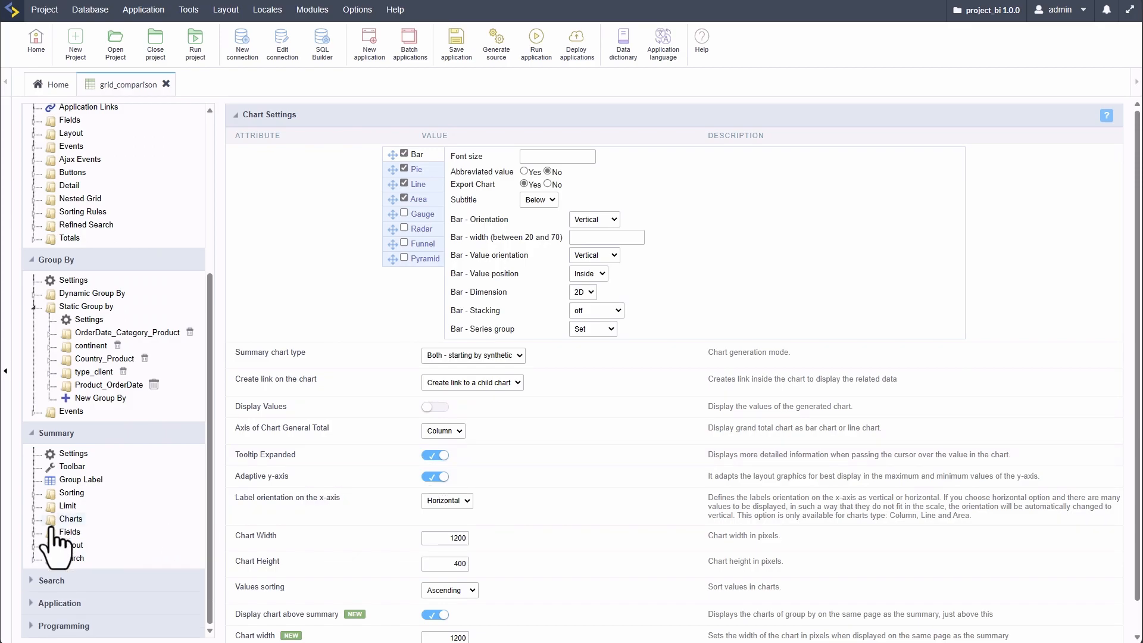
click(33, 545)
click(33, 532)
scroll(40, 541, down, 2)
click(49, 520)
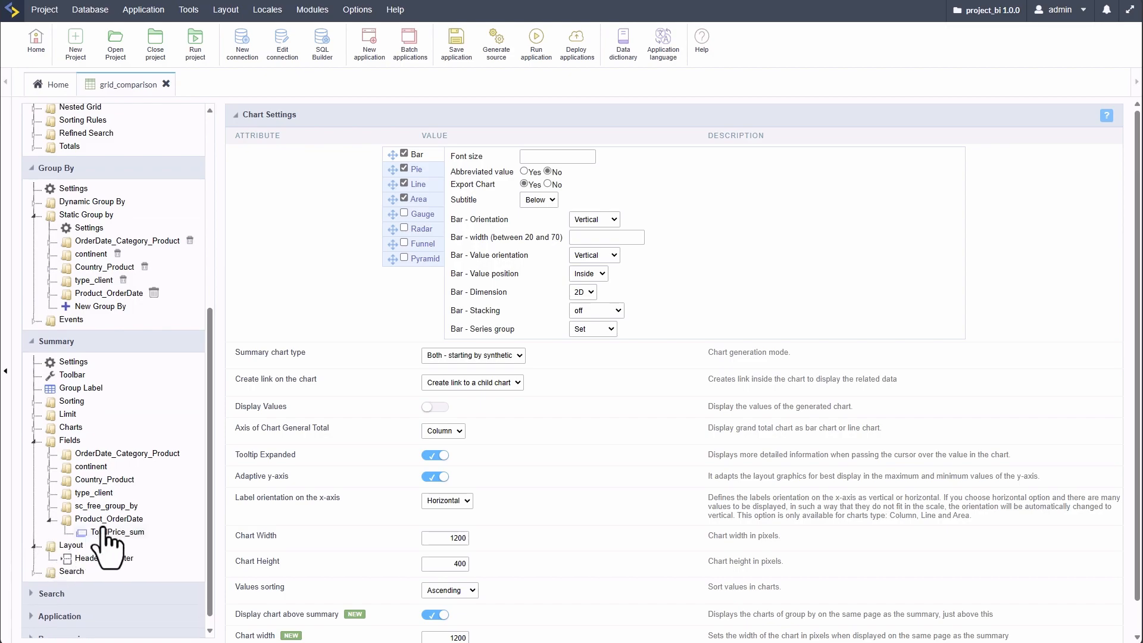
scroll(105, 526, down, 1)
click(113, 518)
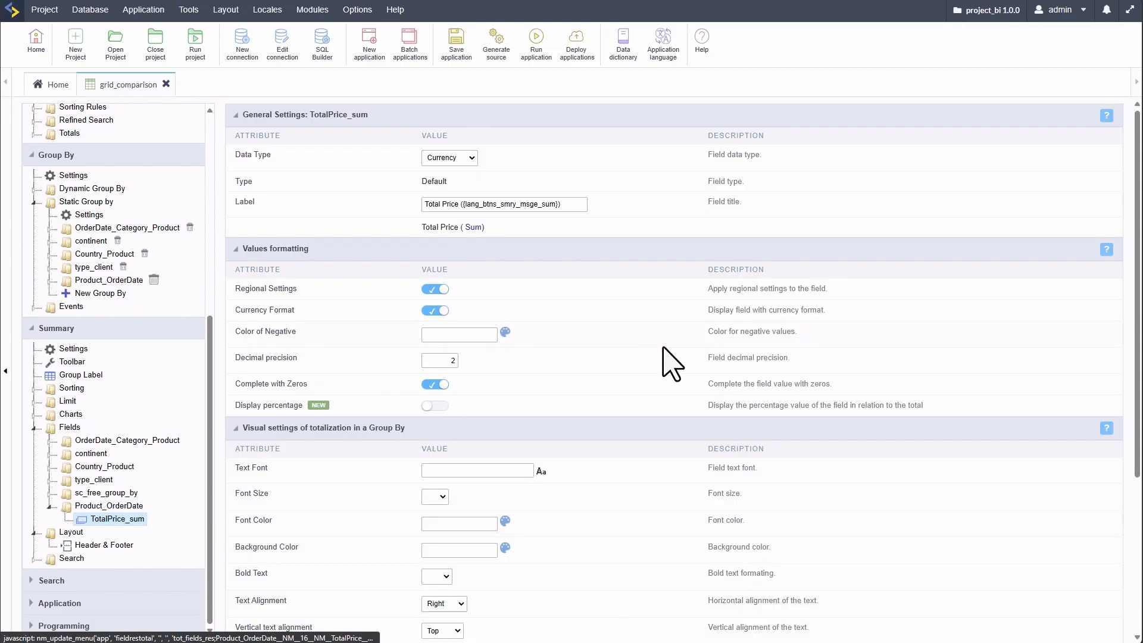
click(436, 406)
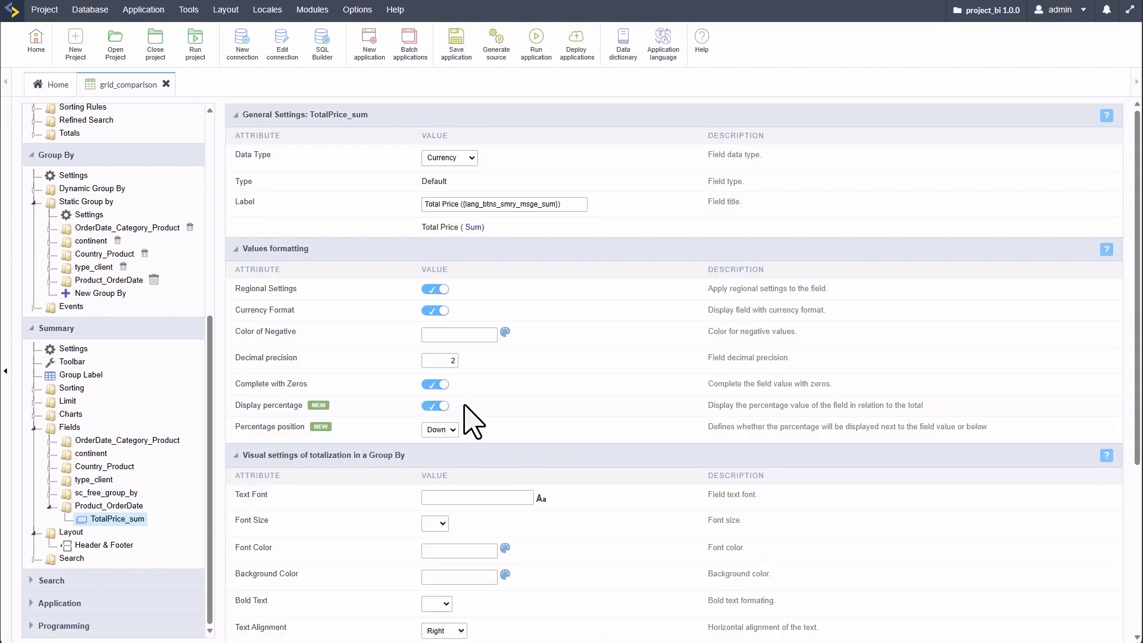
click(442, 430)
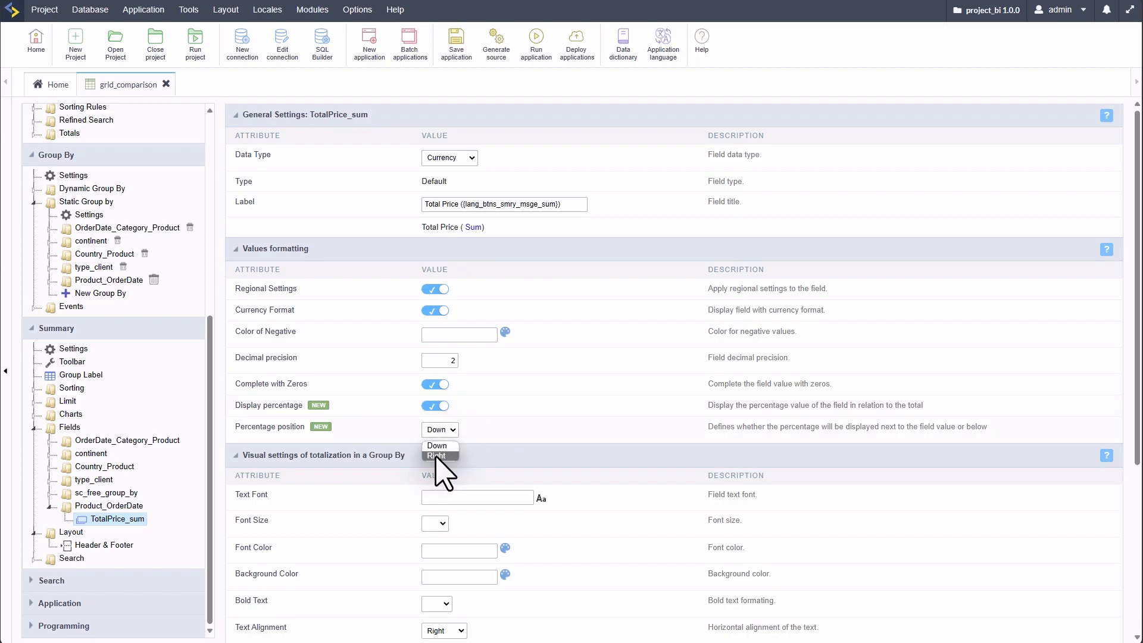
click(437, 456)
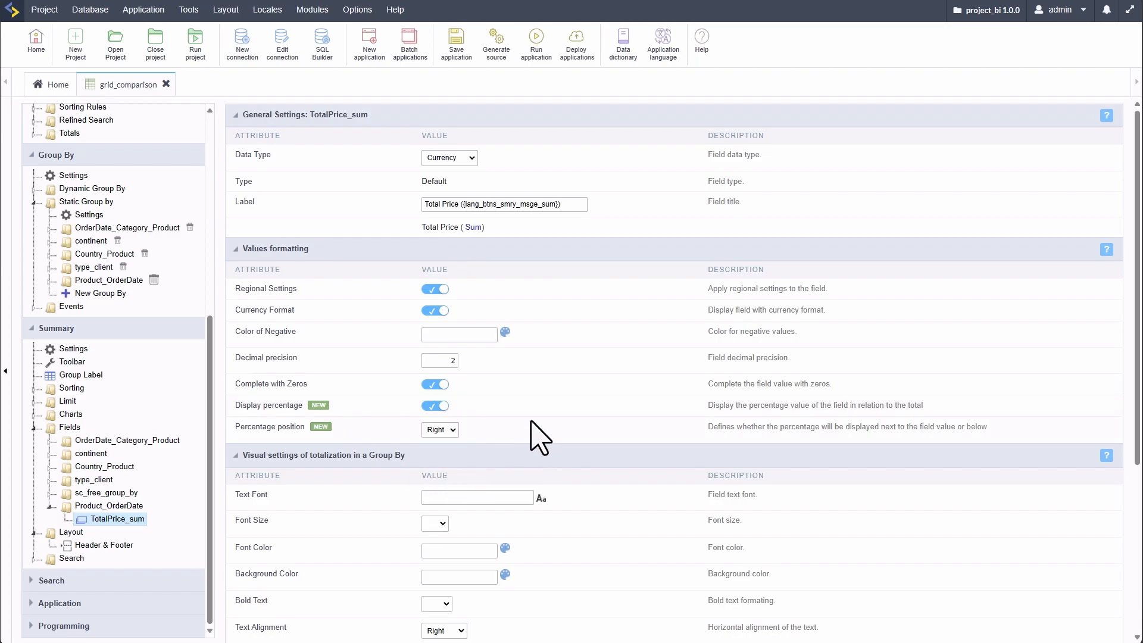
Save and run the application, and look over the percentages in the summary table
click(455, 55)
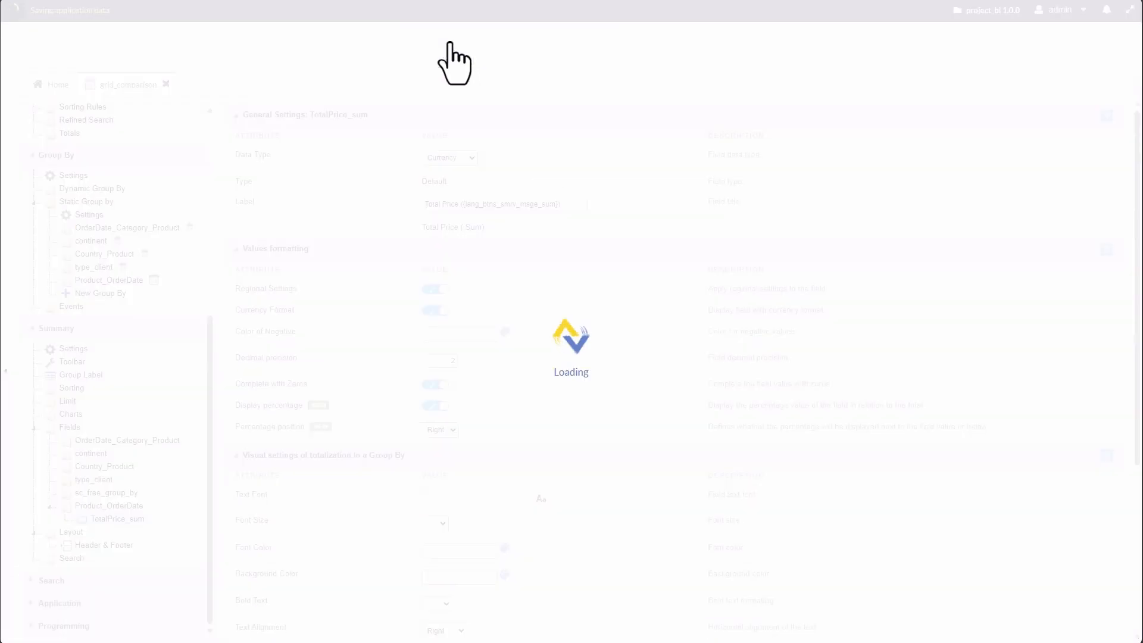
click(536, 45)
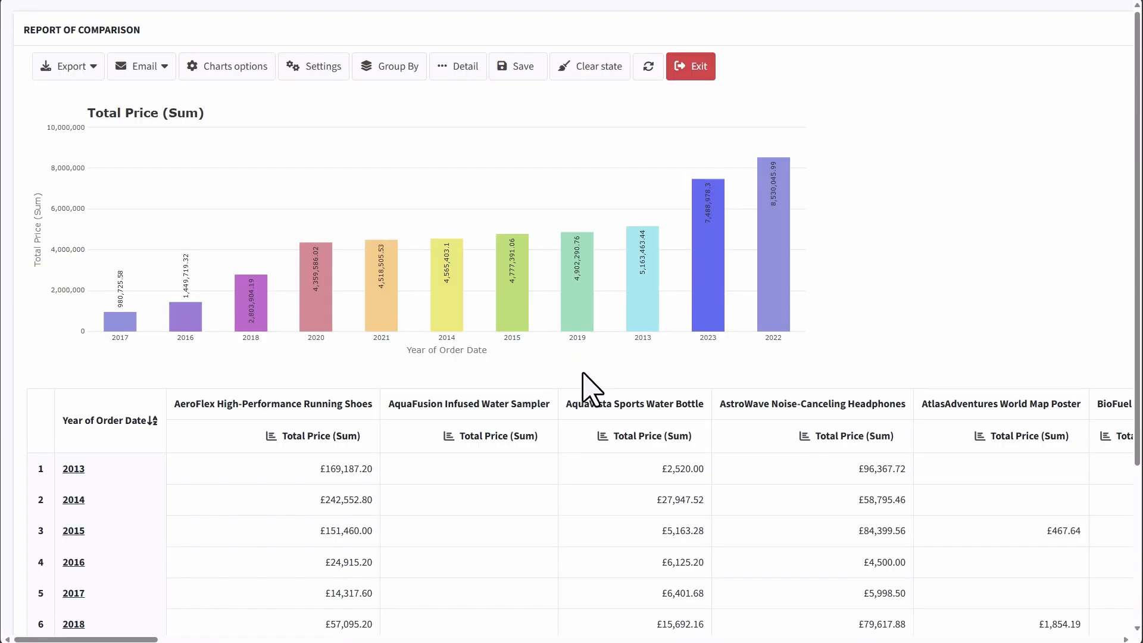
scroll(528, 556, down, 3)
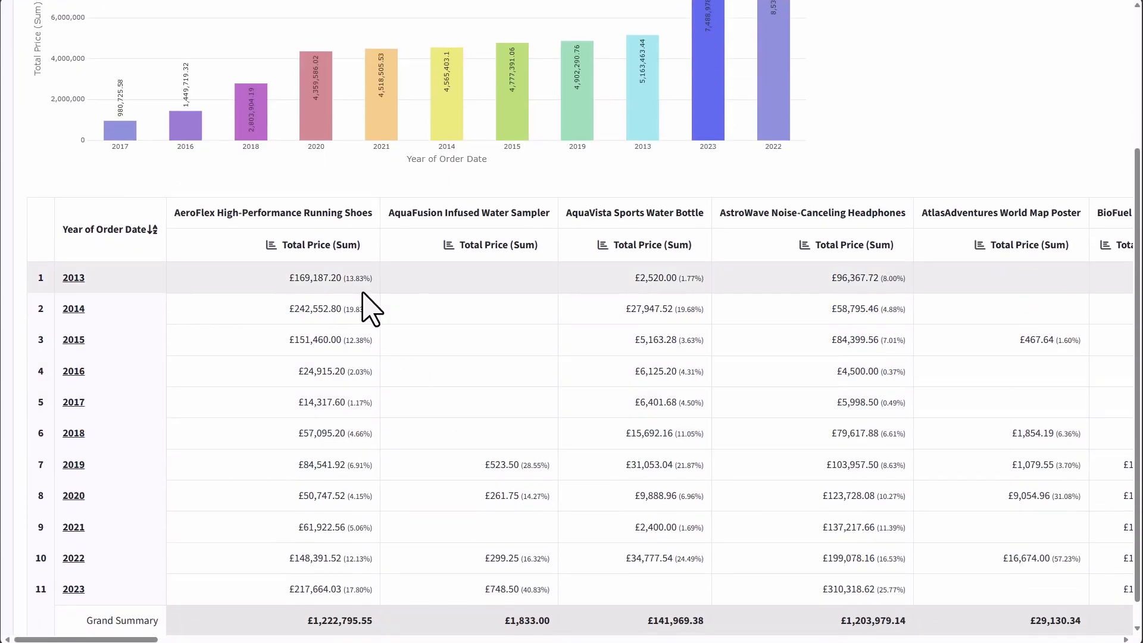
Add Continent, Country, Category, Qty and TotalPrice to the Summary's search fields in grid_comparison
scroll(659, 459, up, 3)
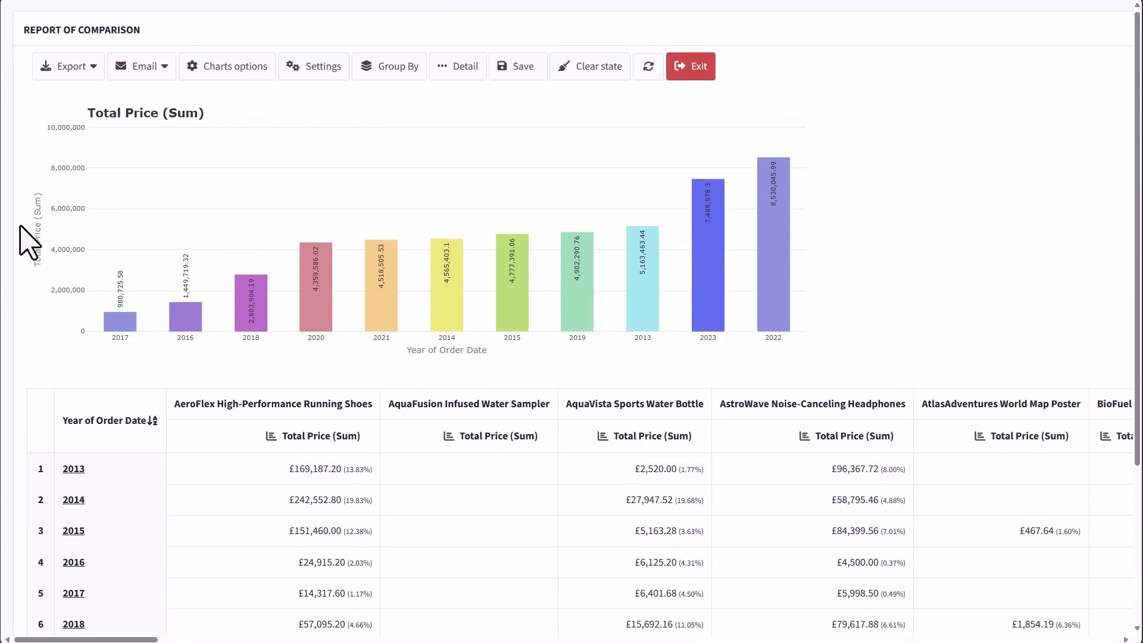
click(0, 204)
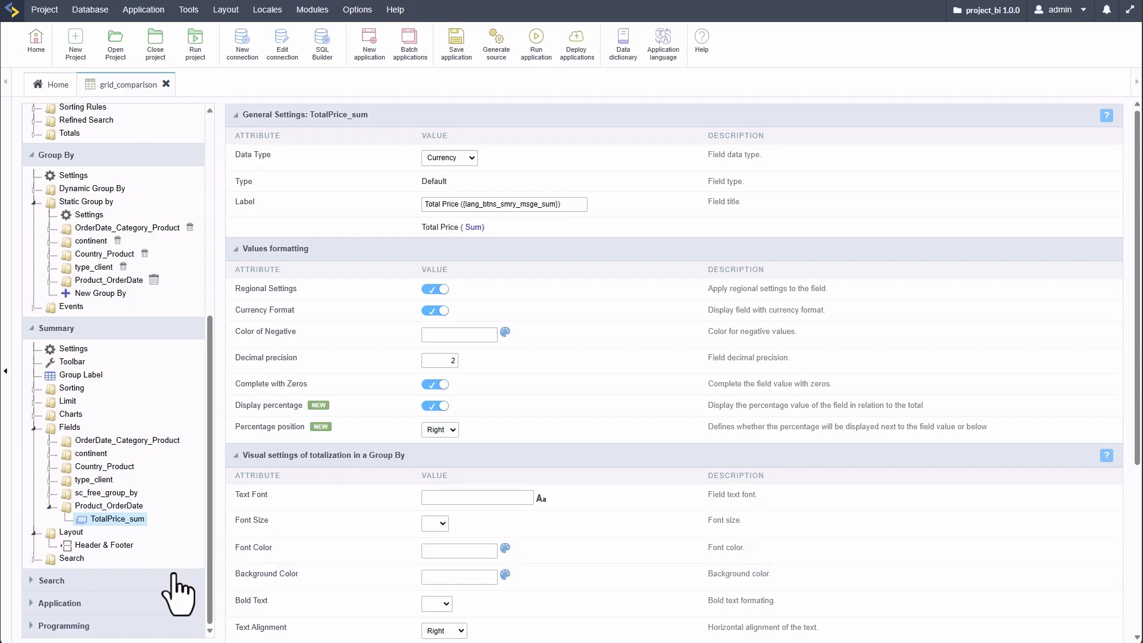
click(71, 558)
click(89, 571)
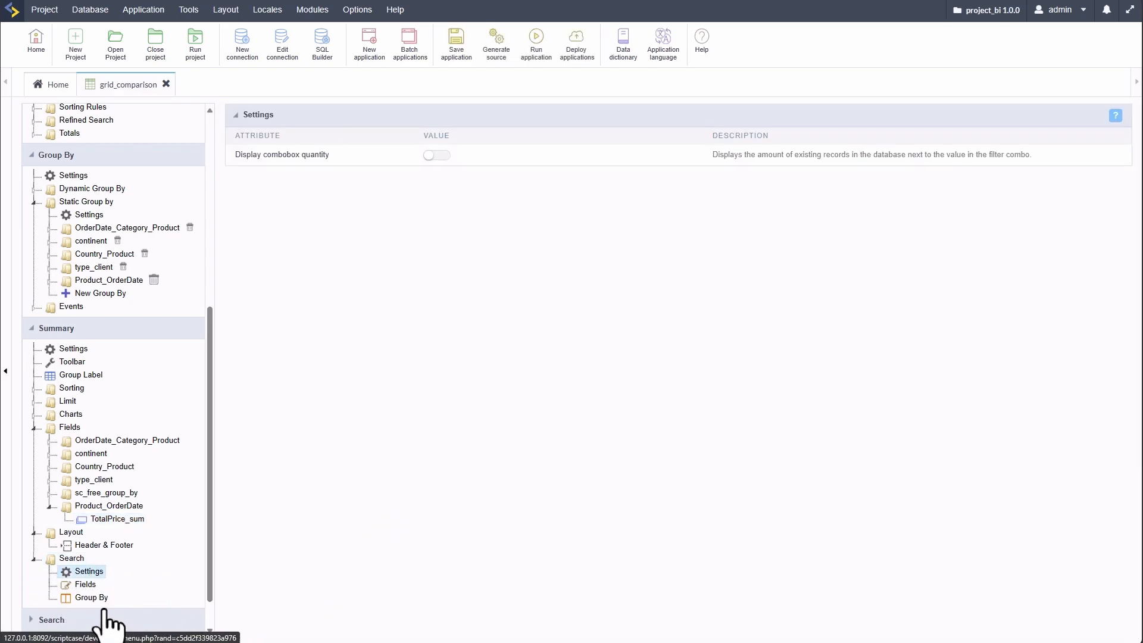
click(85, 584)
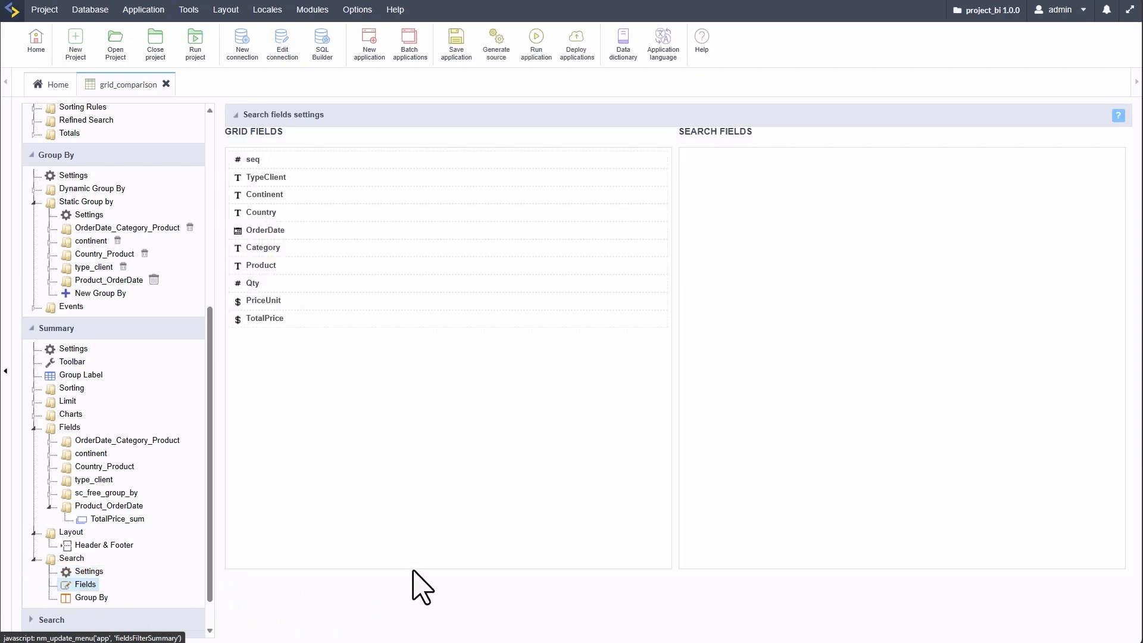
drag(280, 199, 714, 162)
drag(263, 210, 722, 198)
drag(258, 256, 723, 200)
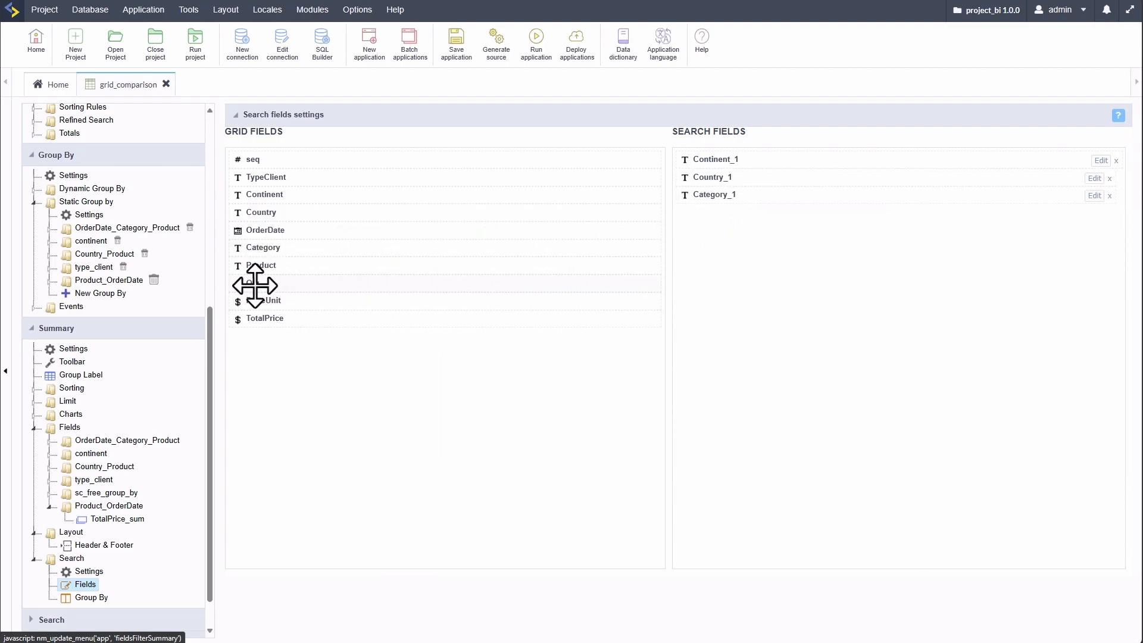
drag(257, 280, 706, 218)
drag(259, 301, 731, 241)
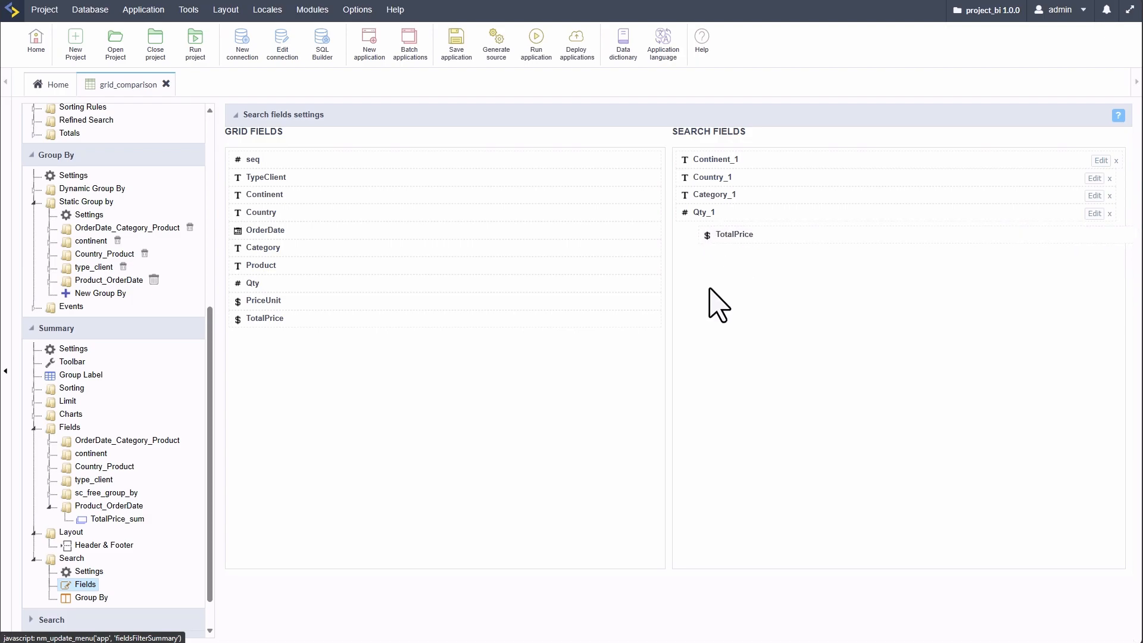
Check the Summary search fields assigned to each Group By, then run the application and filter the report by the continent Africa
click(110, 597)
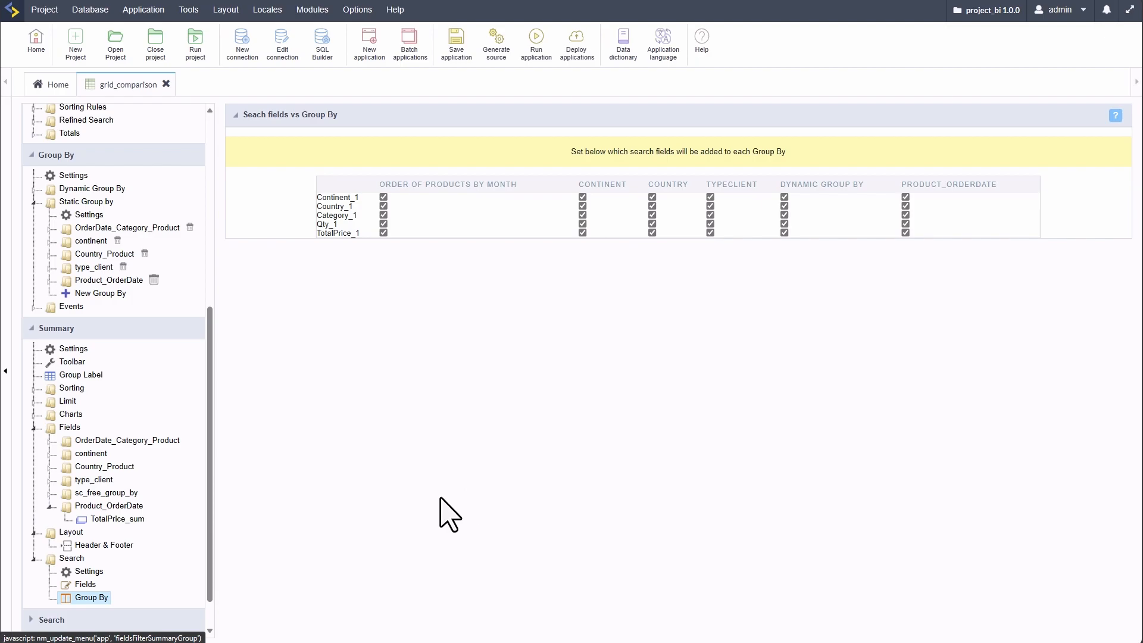
click(538, 51)
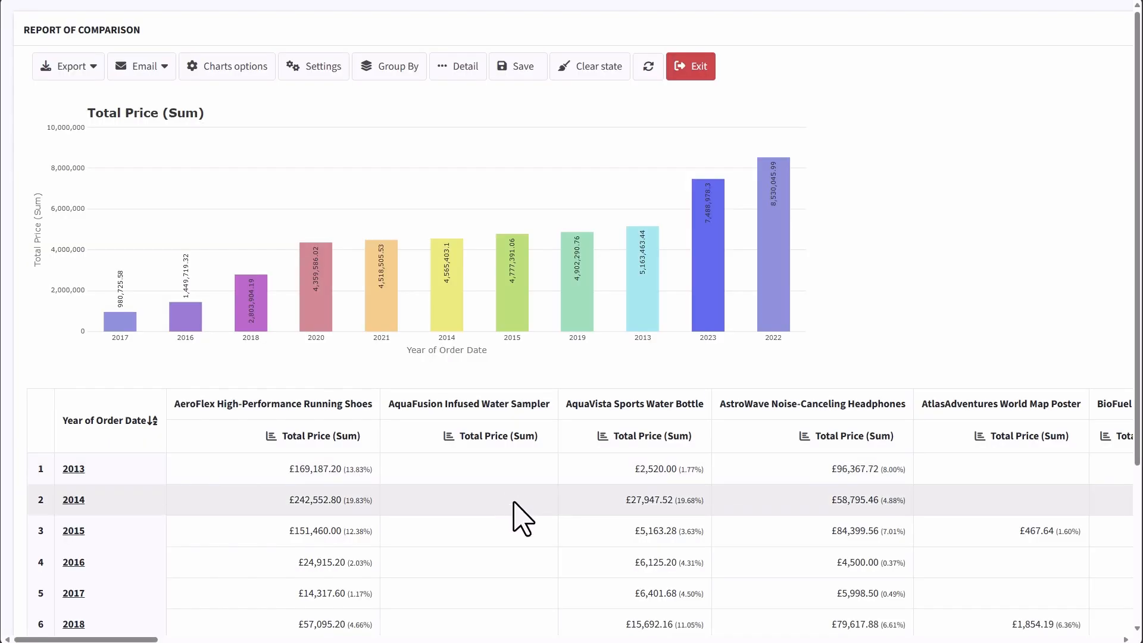
click(149, 140)
click(60, 184)
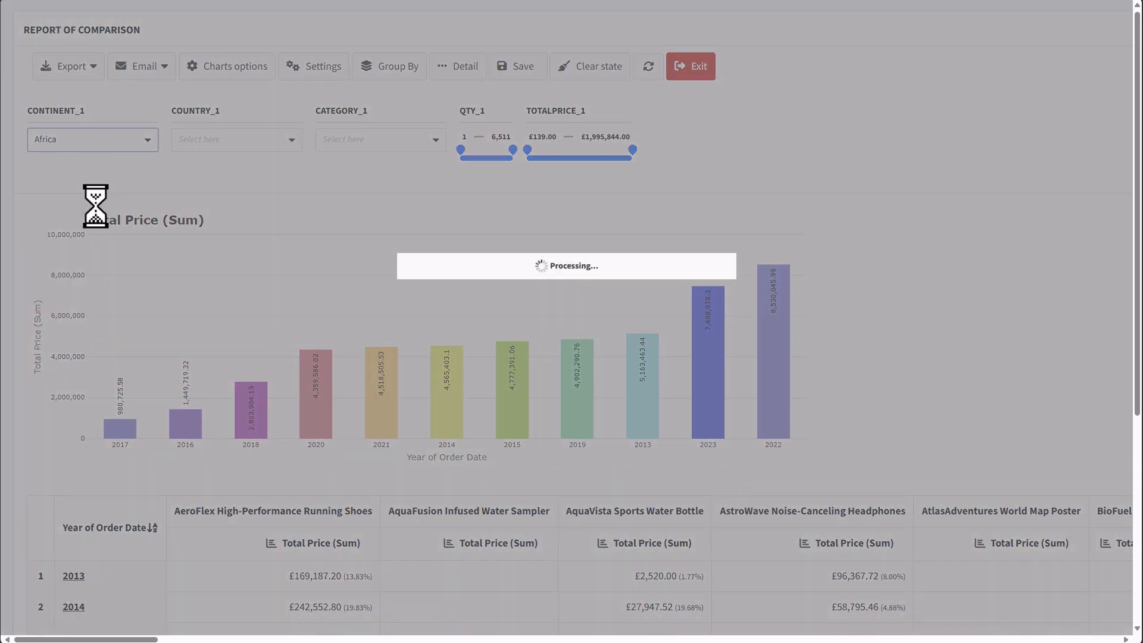
scroll(587, 530, down, 7)
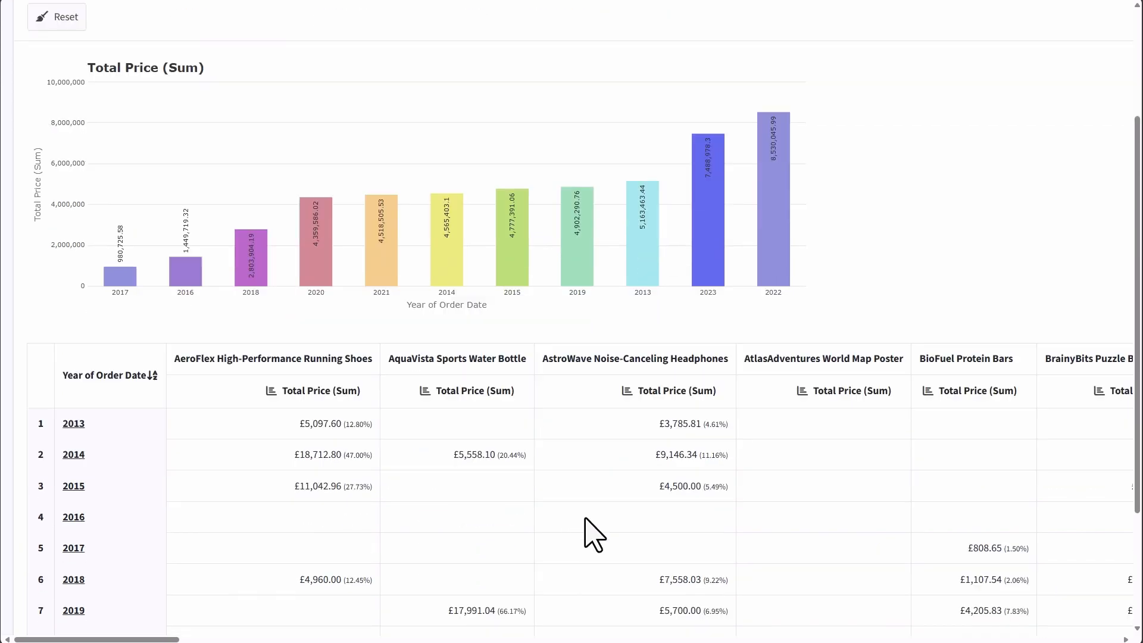
scroll(587, 530, up, 7)
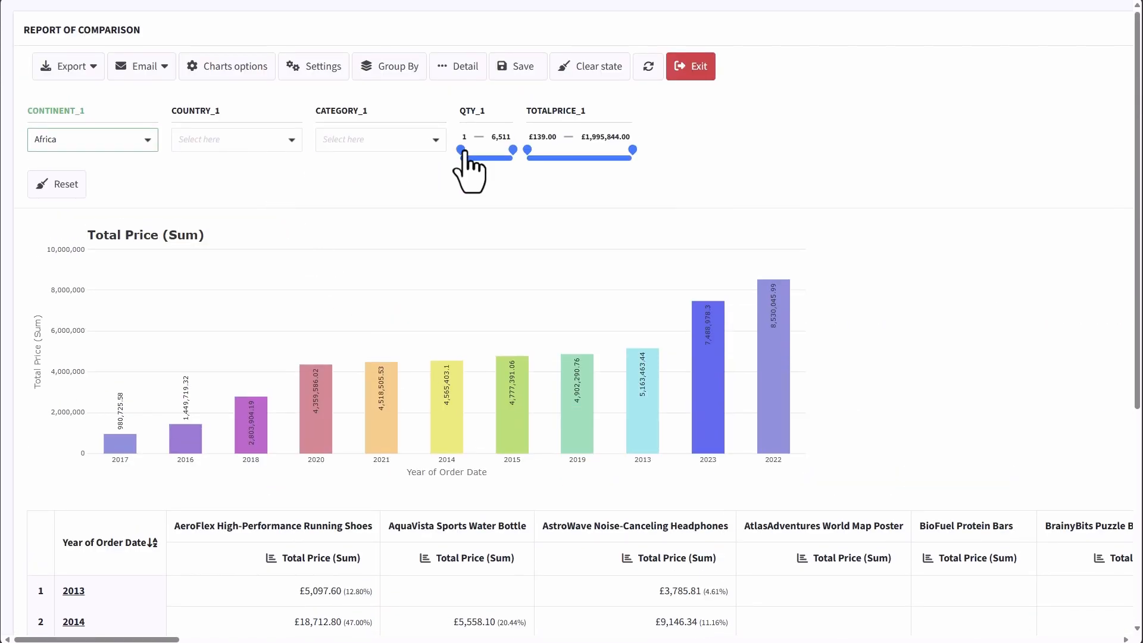
Set the TotalPrice_1 summary search field to the Value range component, keeping the Sum function and the lookup method None
click(18, 184)
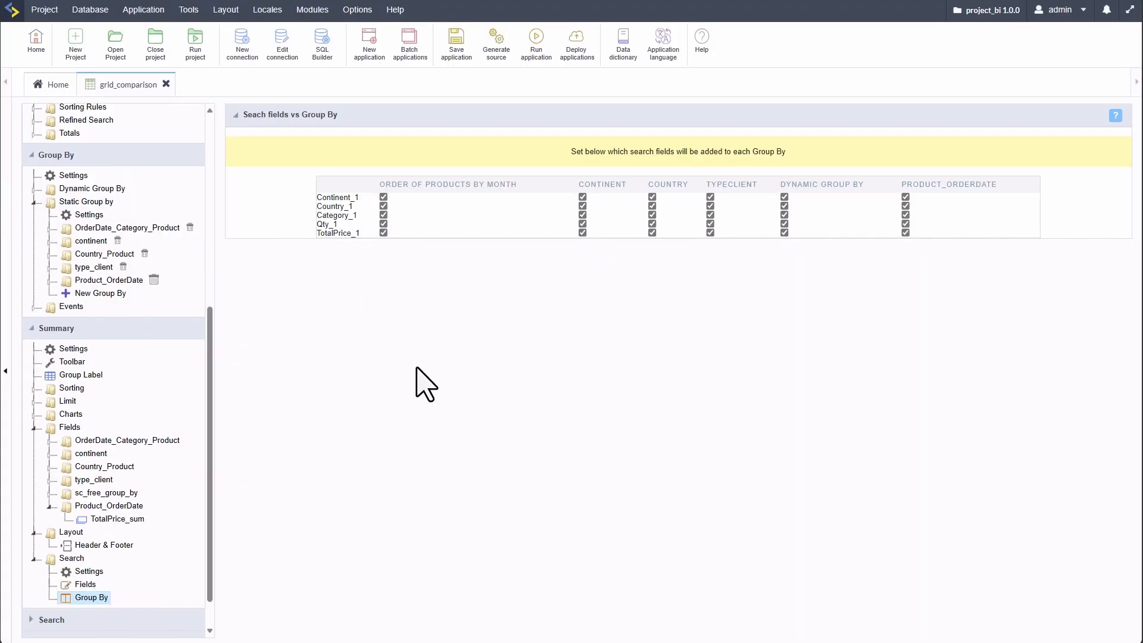
click(86, 584)
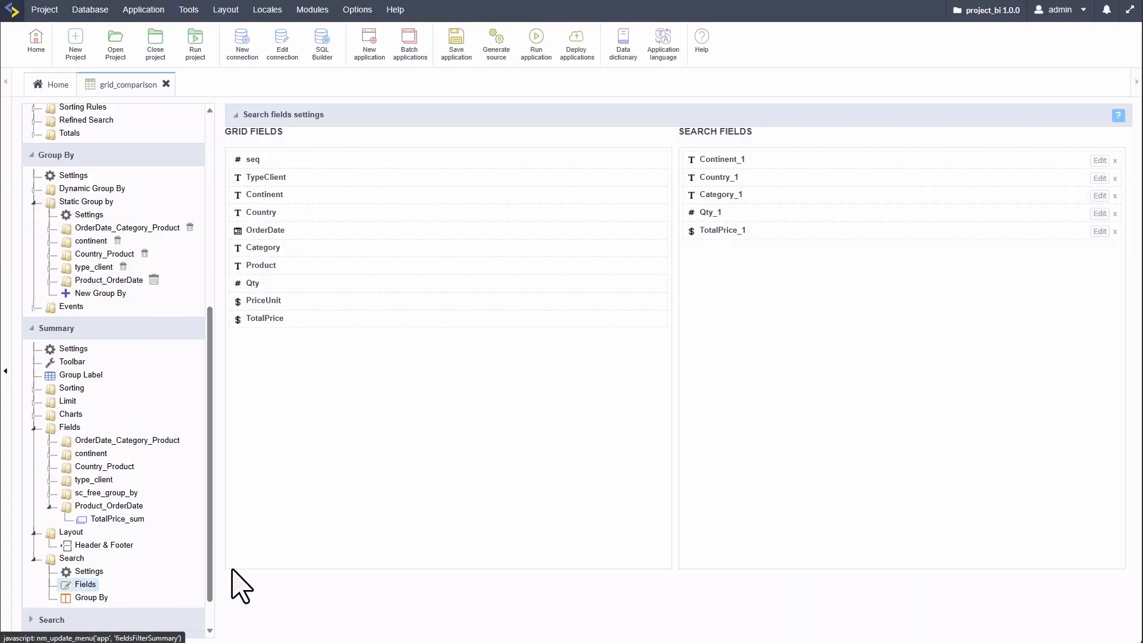
click(1100, 231)
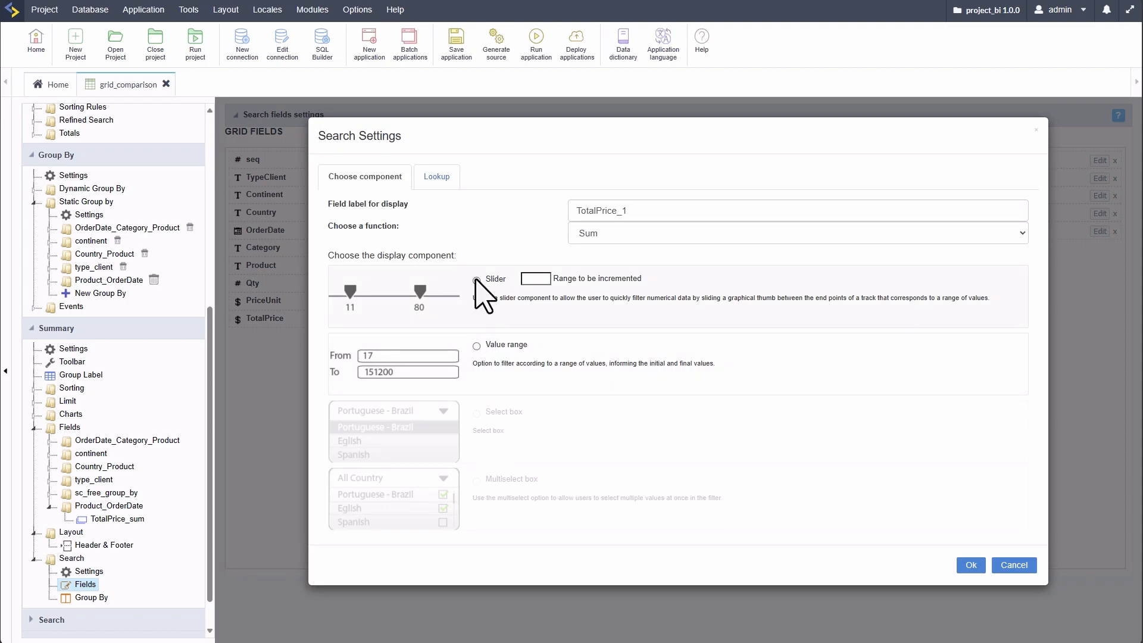
click(630, 233)
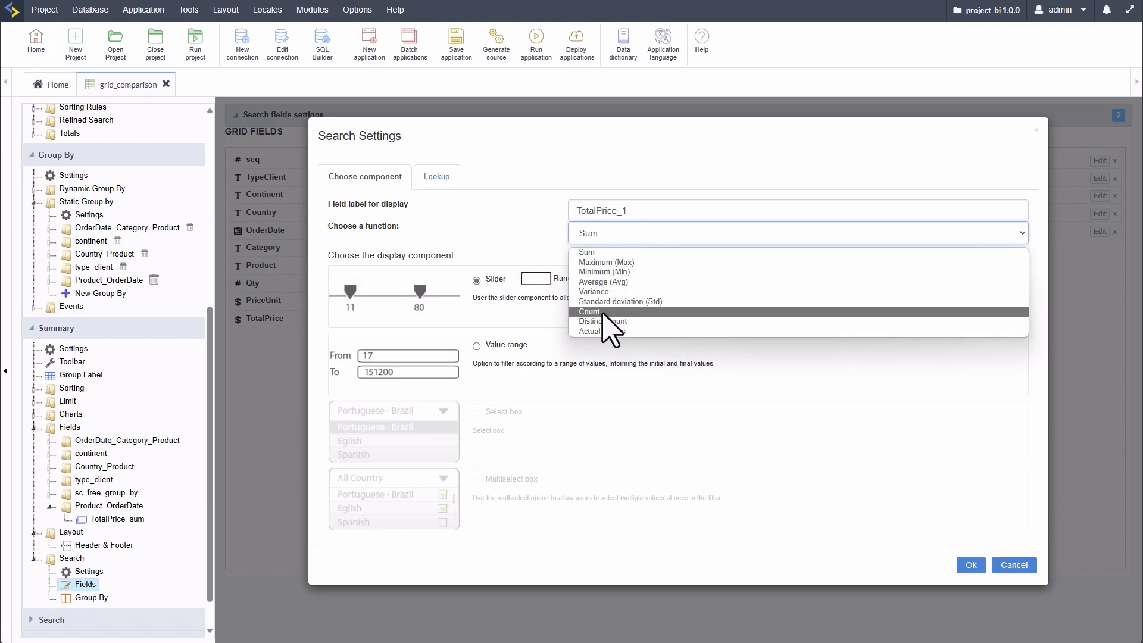
click(524, 233)
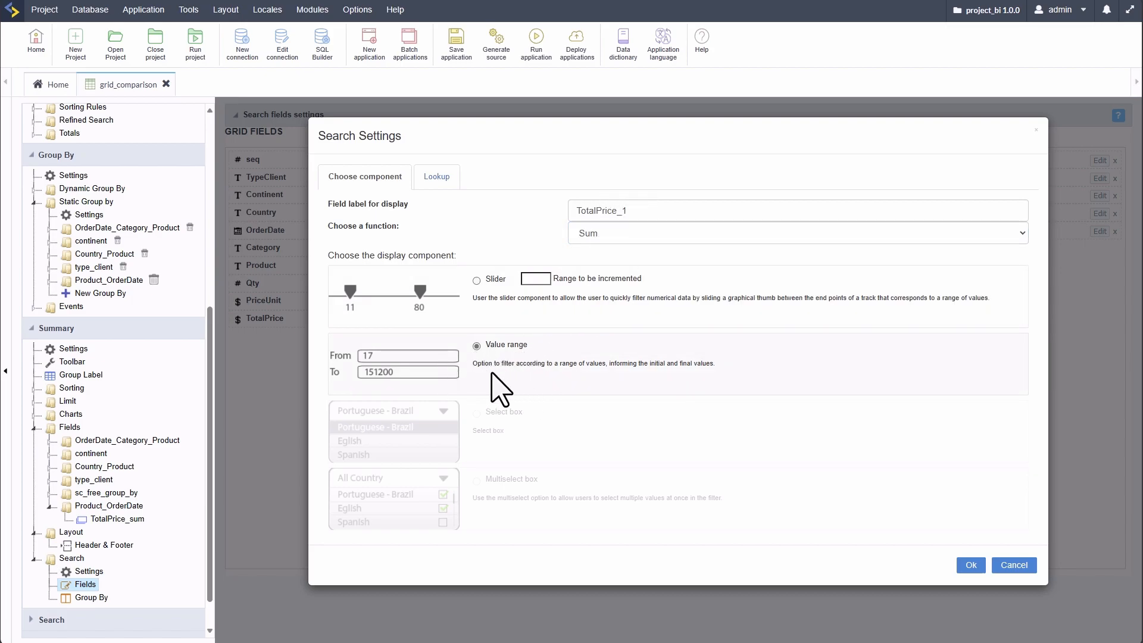
click(437, 178)
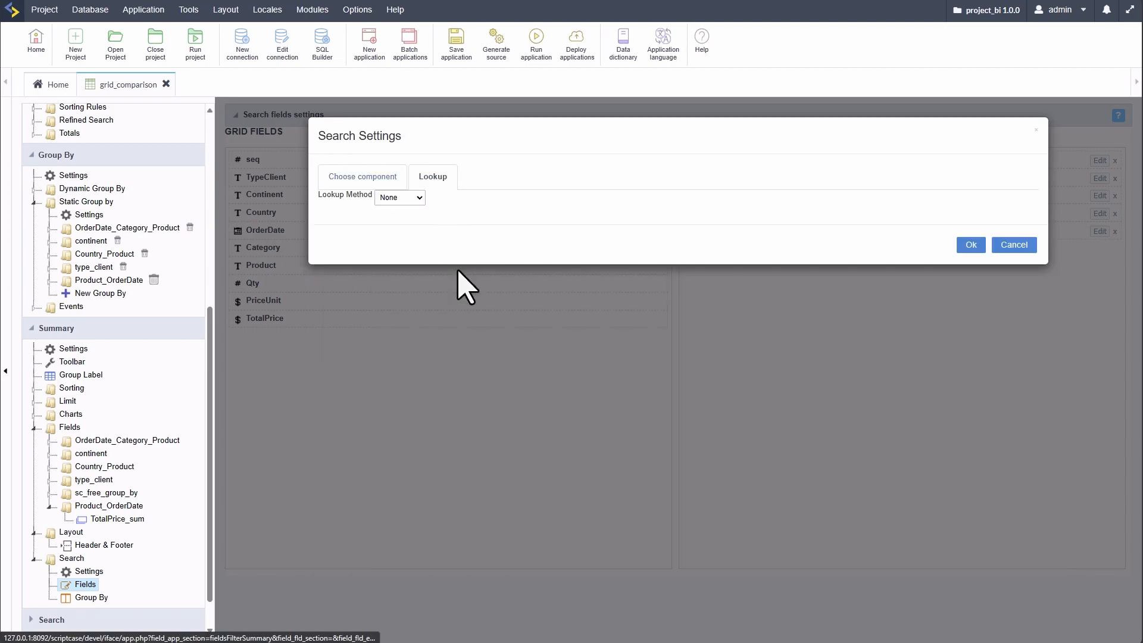
click(397, 201)
click(514, 210)
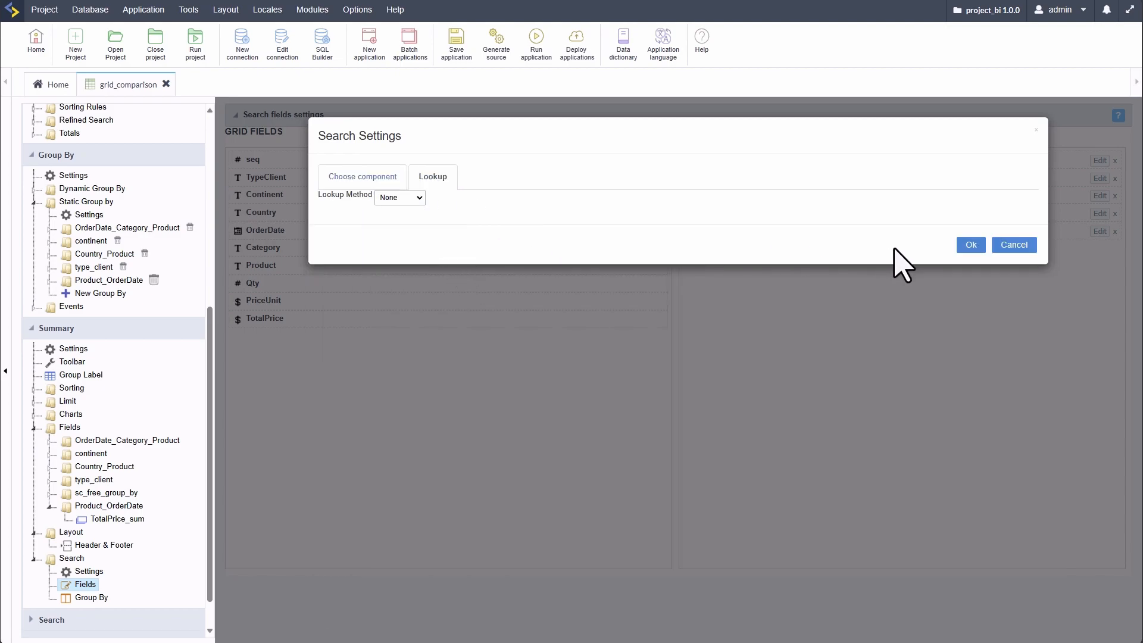
click(971, 245)
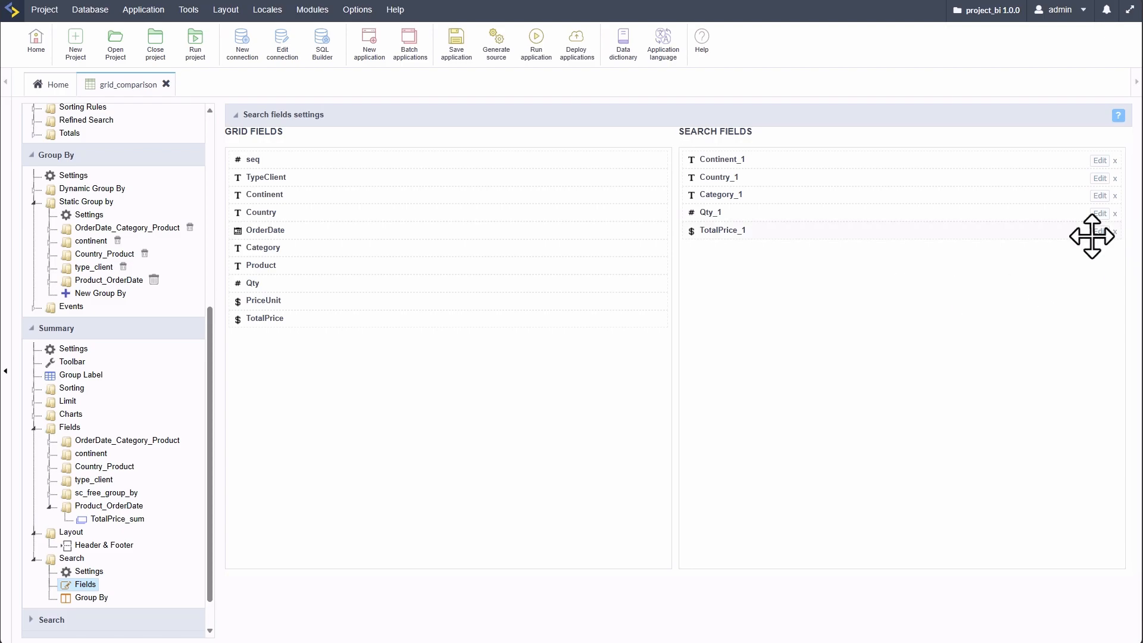
Review the display component and lookup options of the Qty_1 summary search field
click(1099, 213)
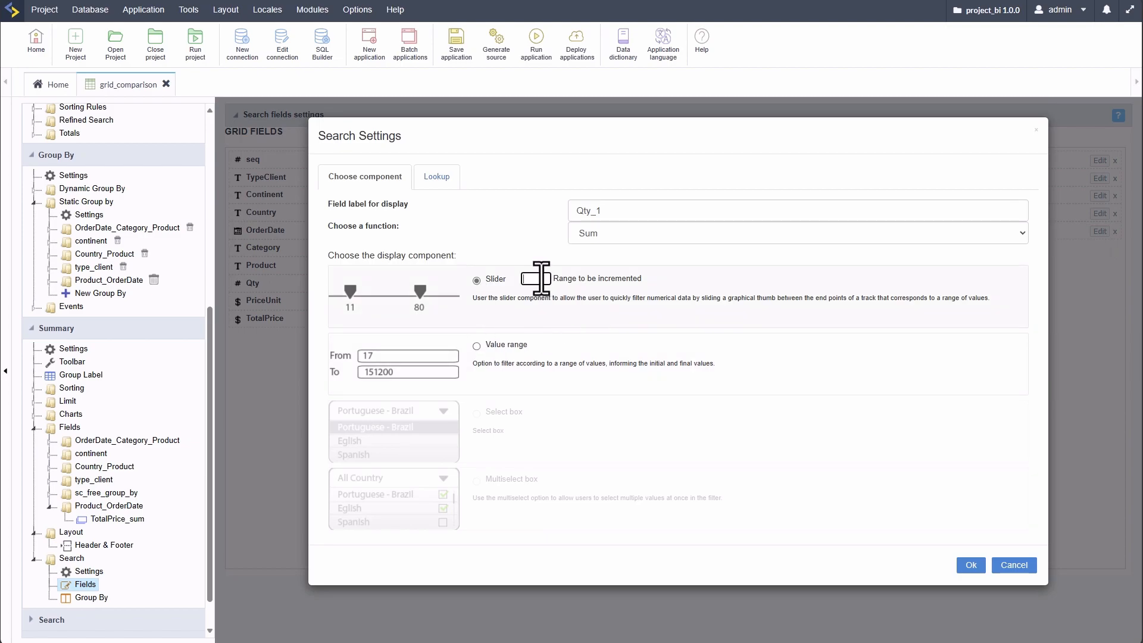
click(436, 177)
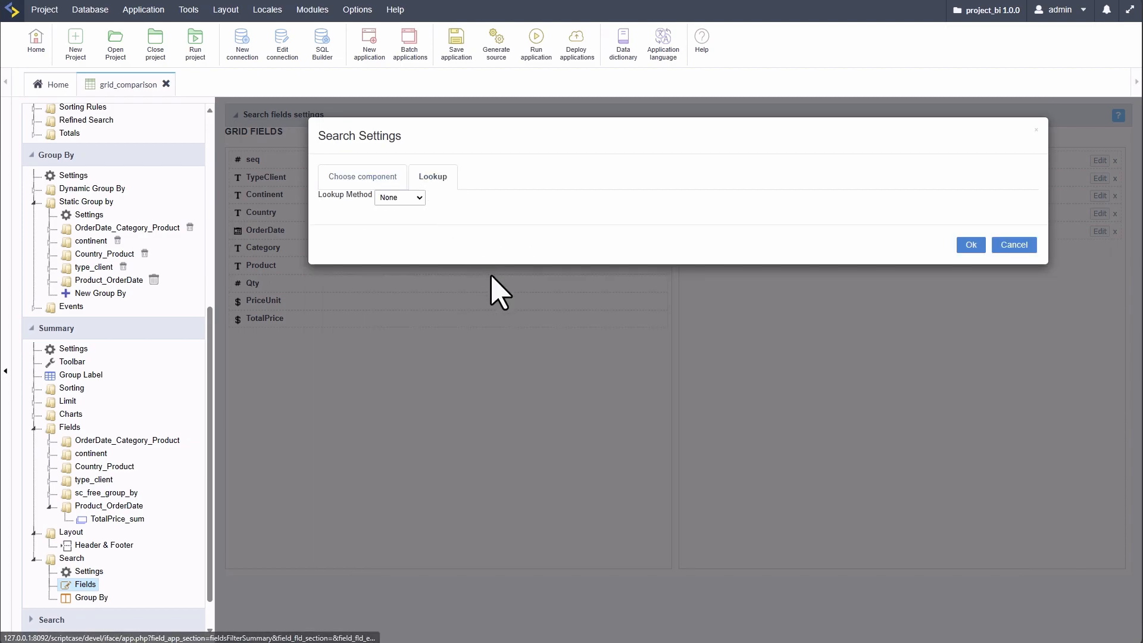
click(994, 250)
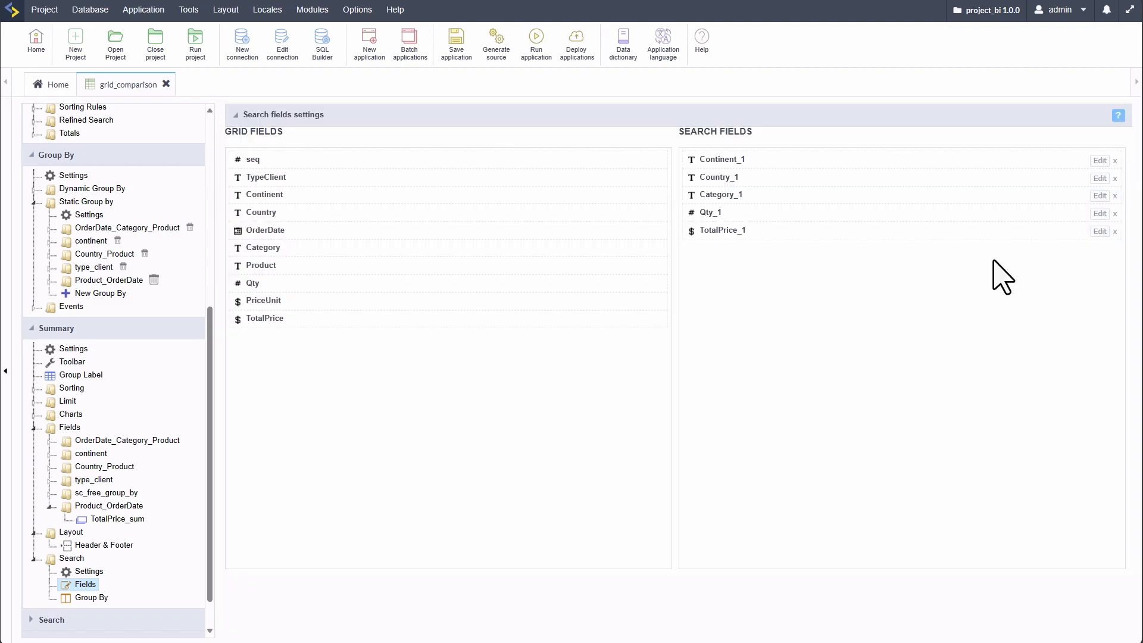
Review the display component, default value and lookup options of the Category_1 summary search field
click(1100, 197)
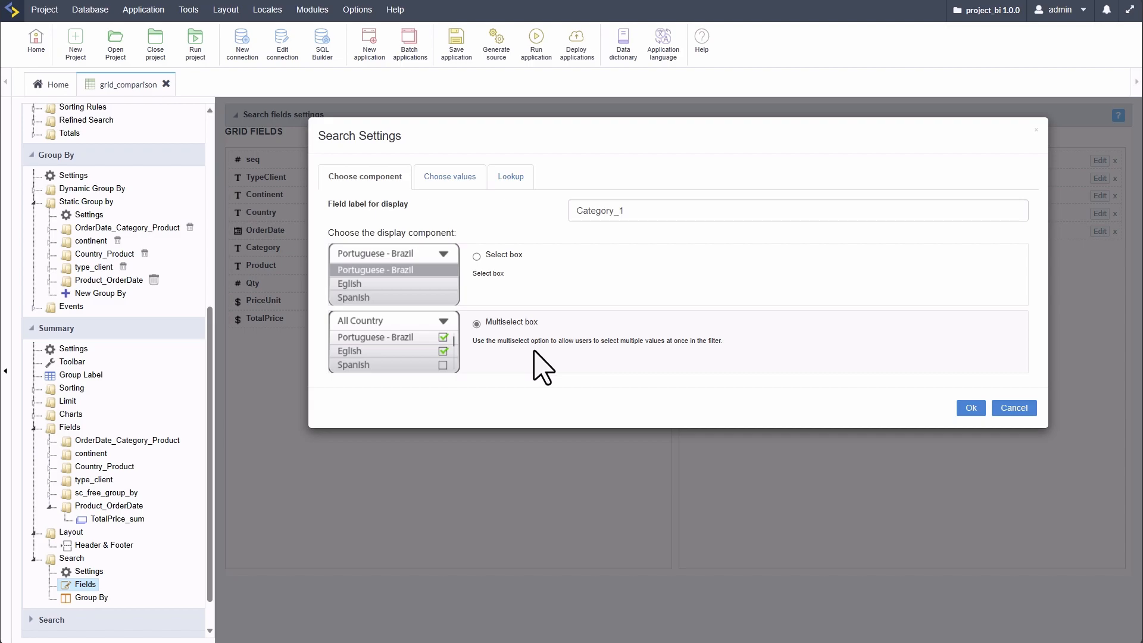
click(450, 178)
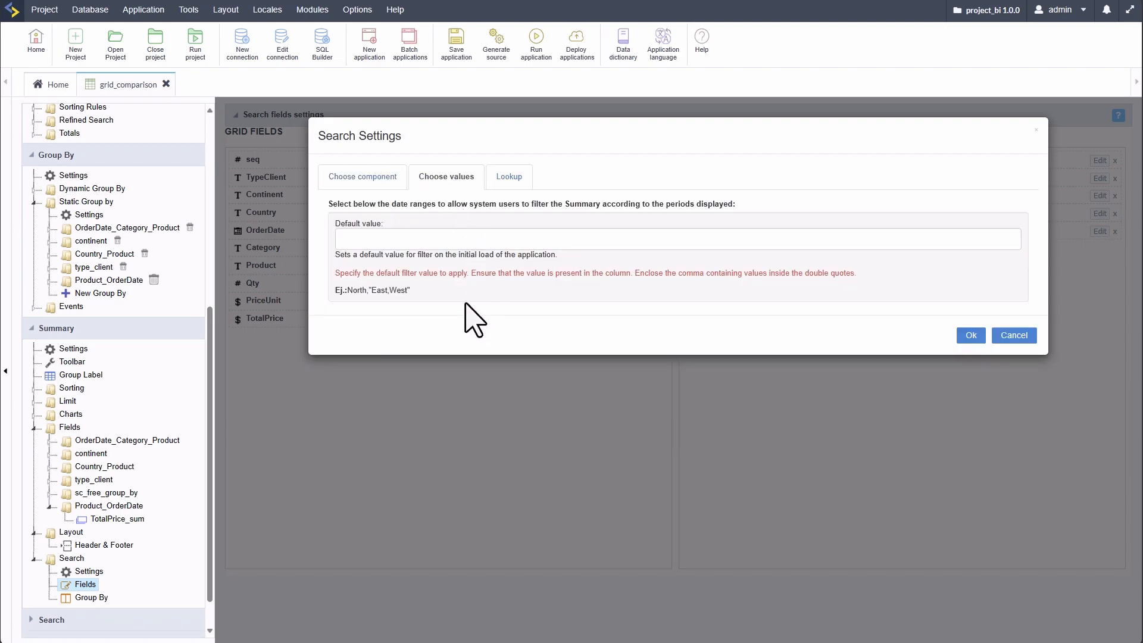
click(407, 241)
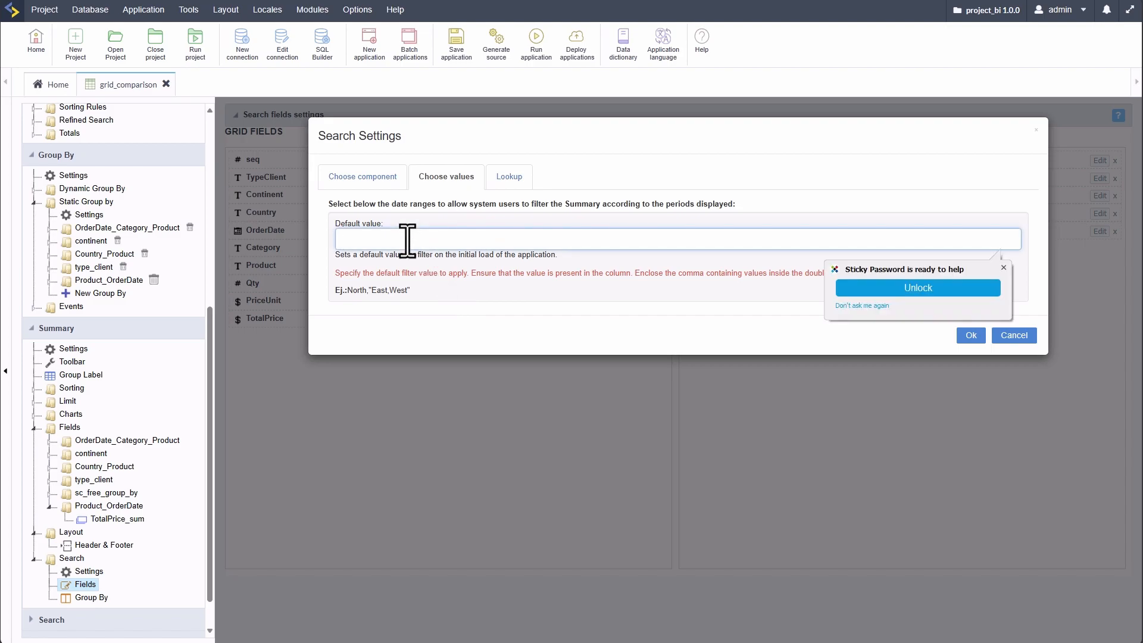
click(364, 177)
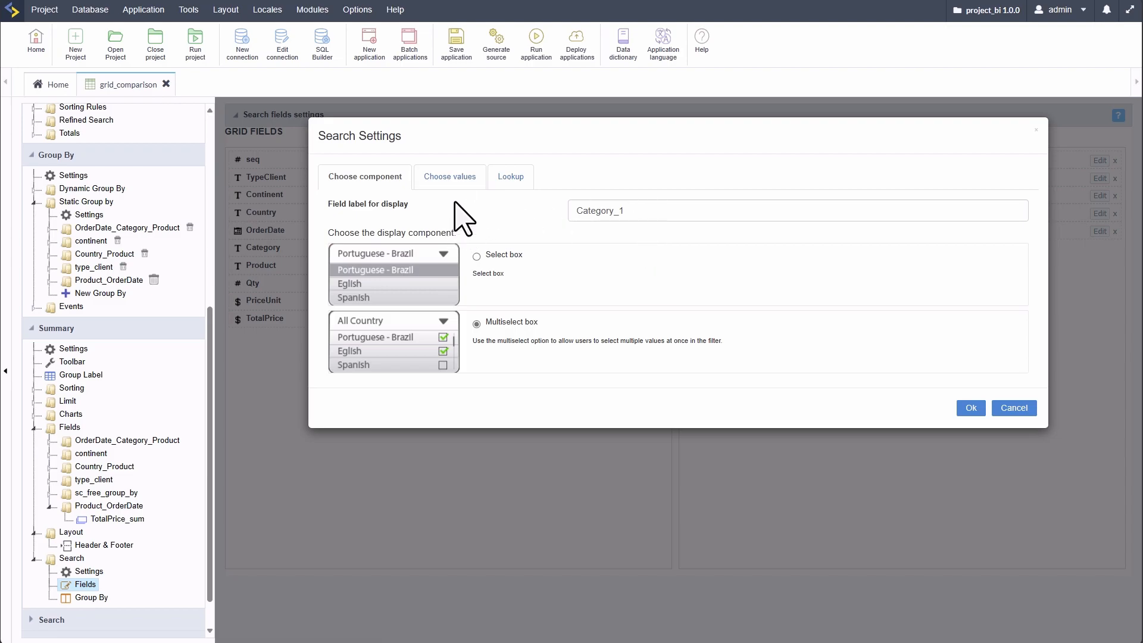
click(476, 180)
click(509, 191)
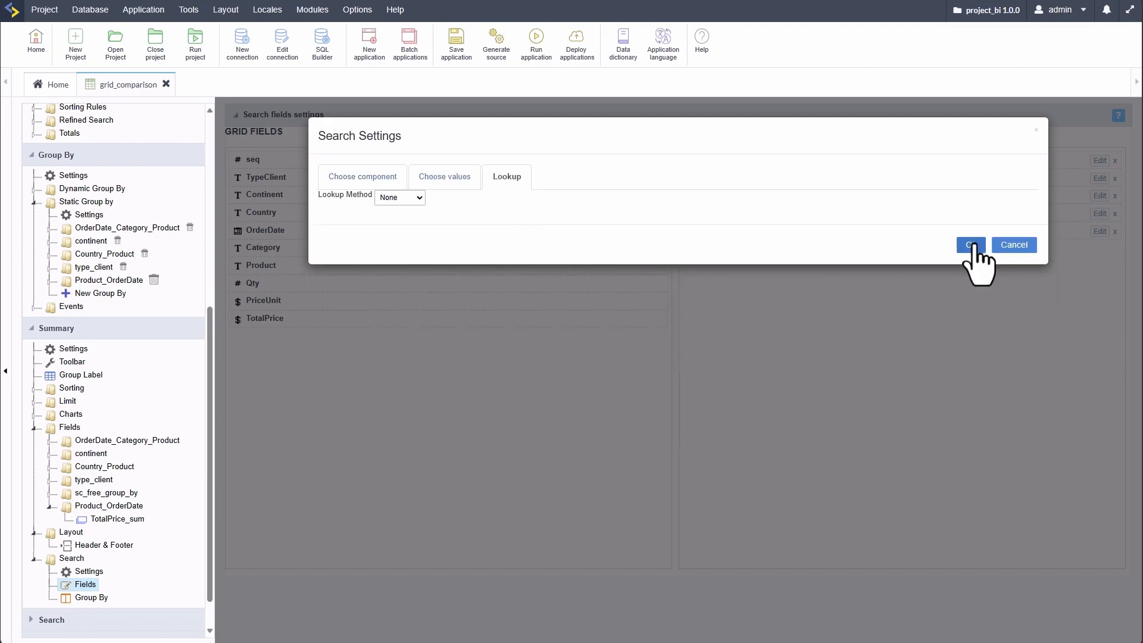
click(964, 293)
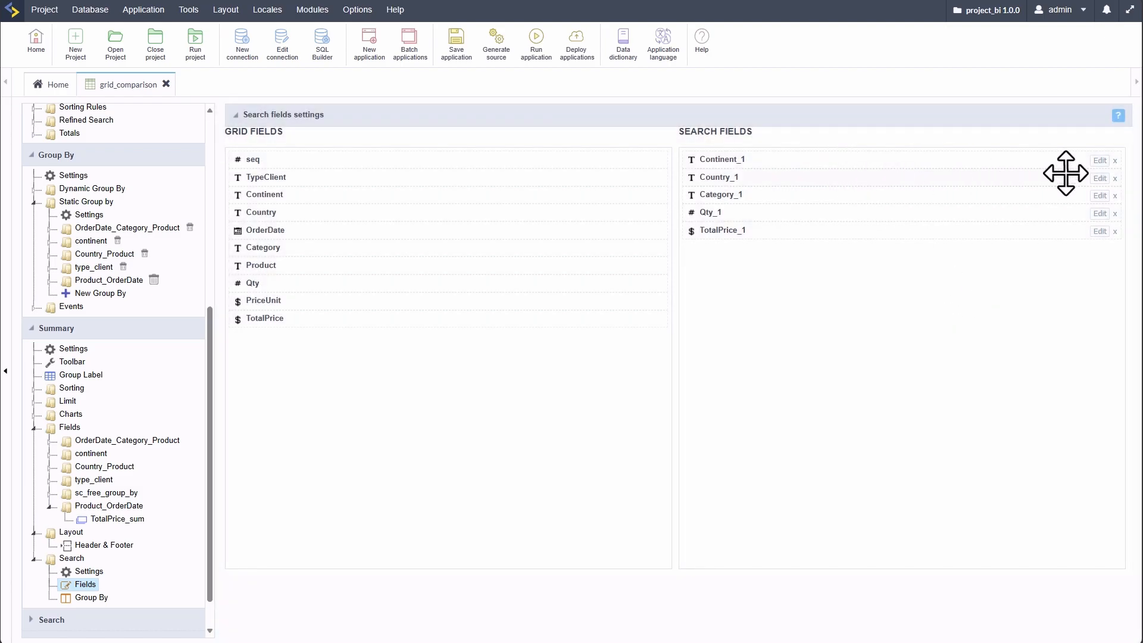
Set the default value of the Continent_1 summary search field to Asia
click(1099, 160)
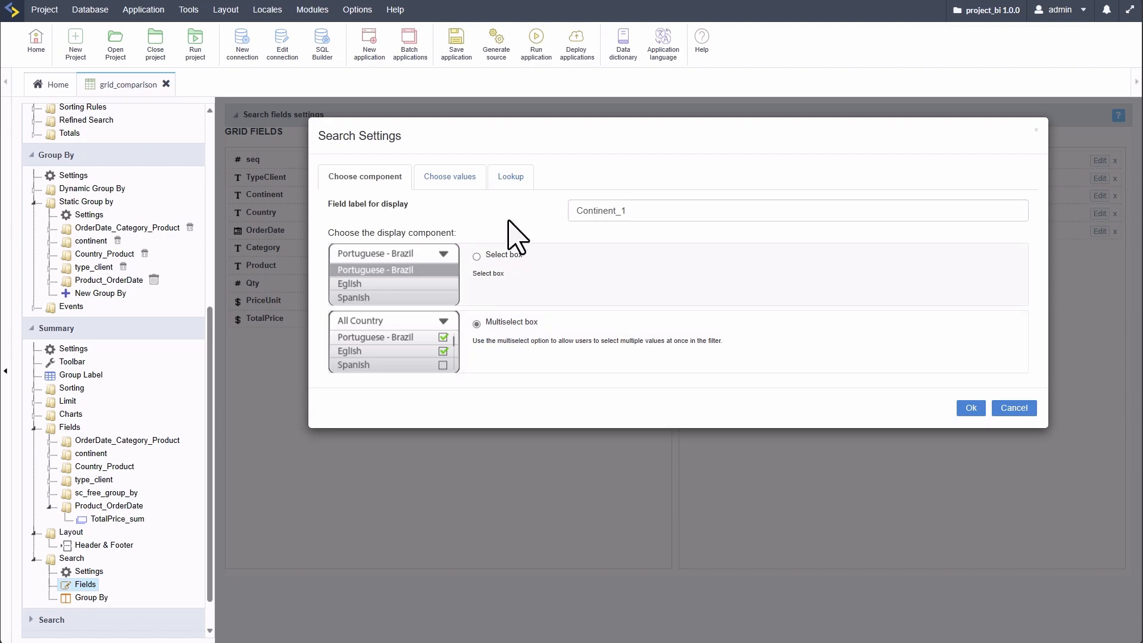
click(446, 176)
click(392, 240)
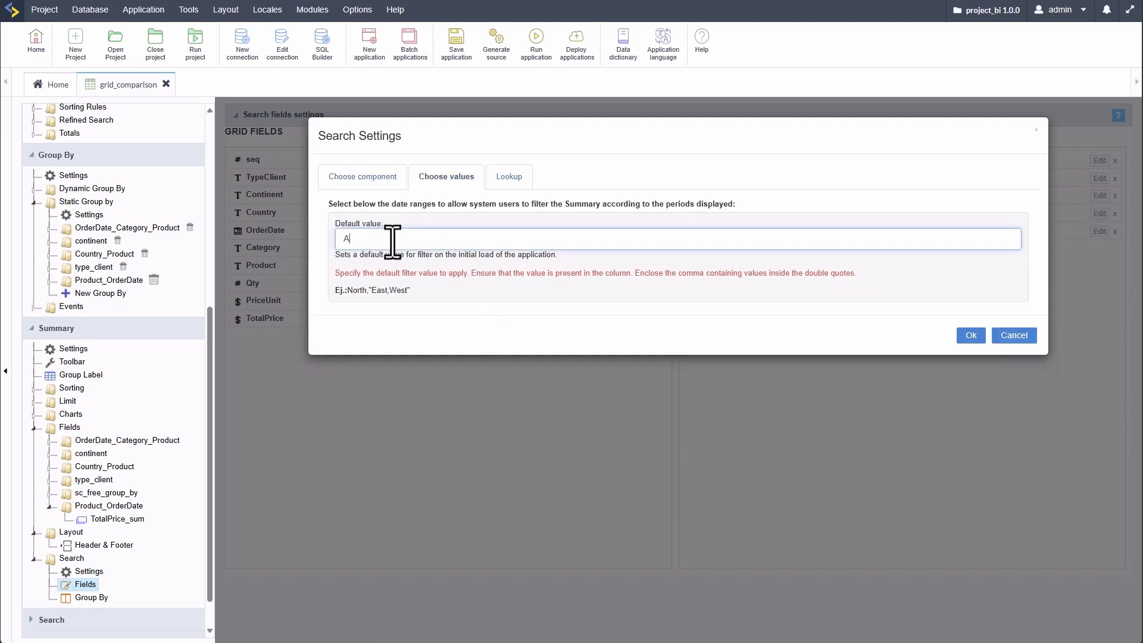
text(Asia)
click(971, 336)
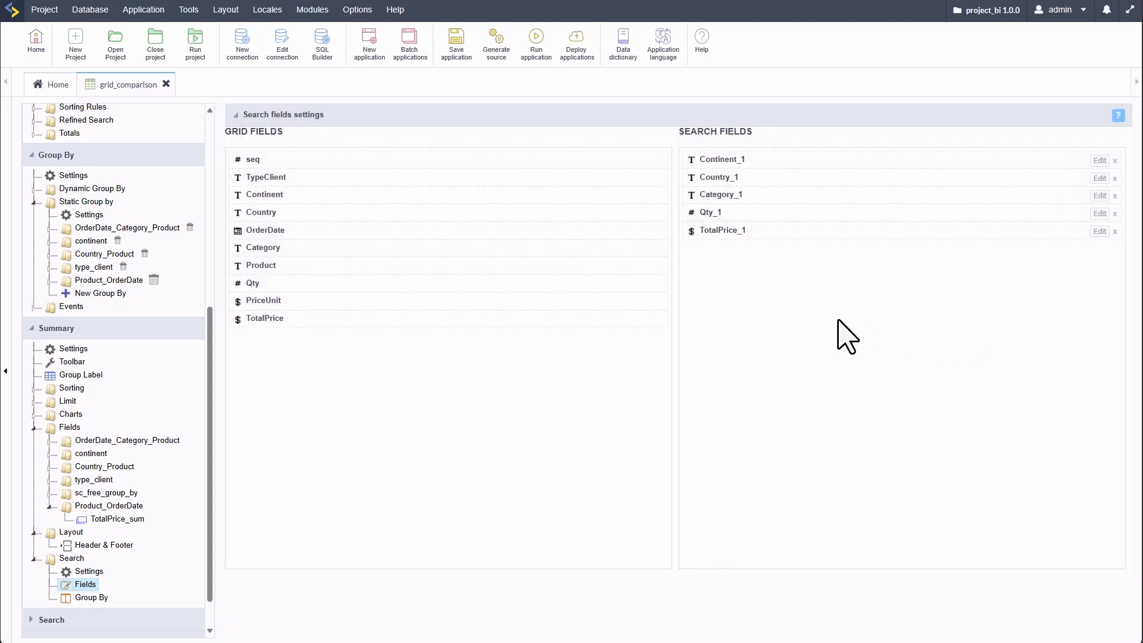
Run the application and examine the summary under the default continent filter, including the choices of the Country_1 filter
click(538, 43)
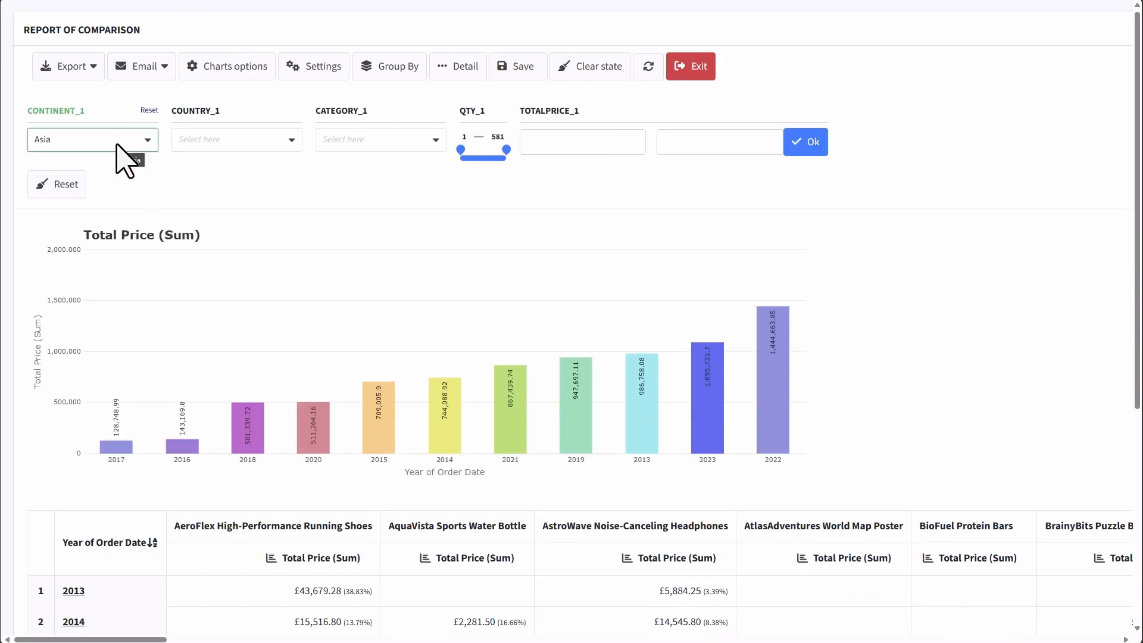
click(268, 140)
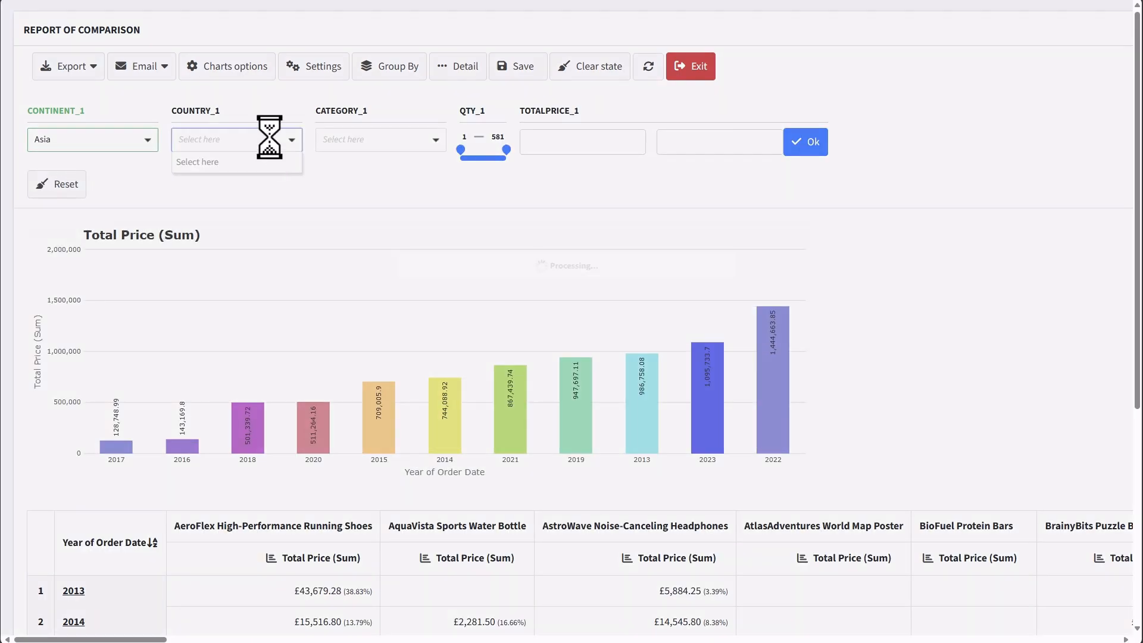
scroll(365, 191, down, 3)
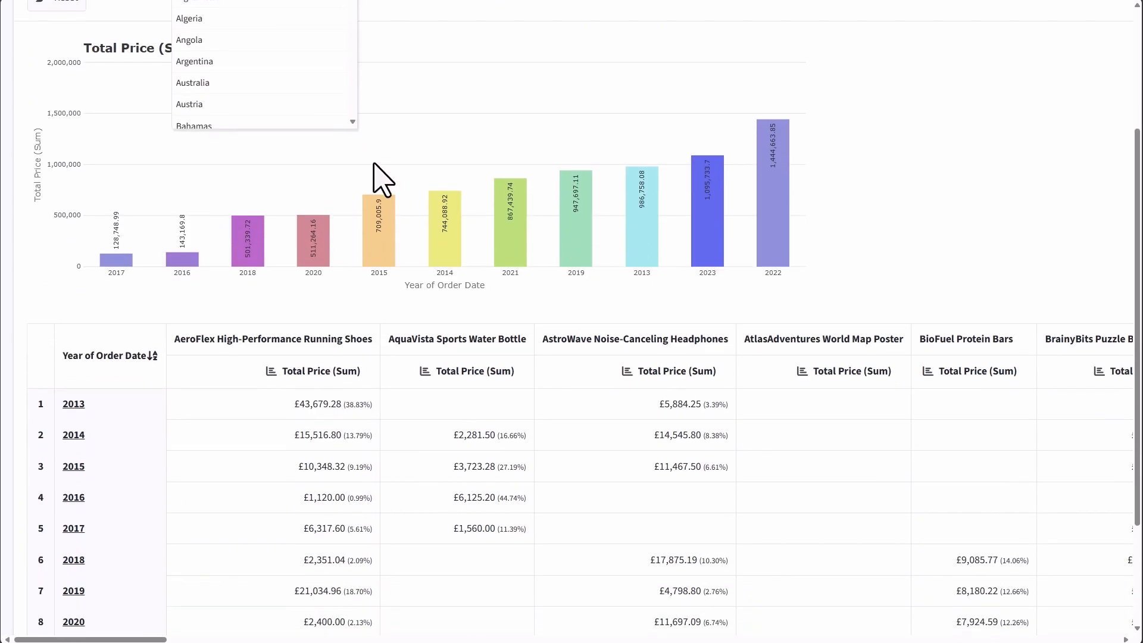
scroll(903, 85, up, 3)
click(868, 133)
scroll(944, 358, down, 5)
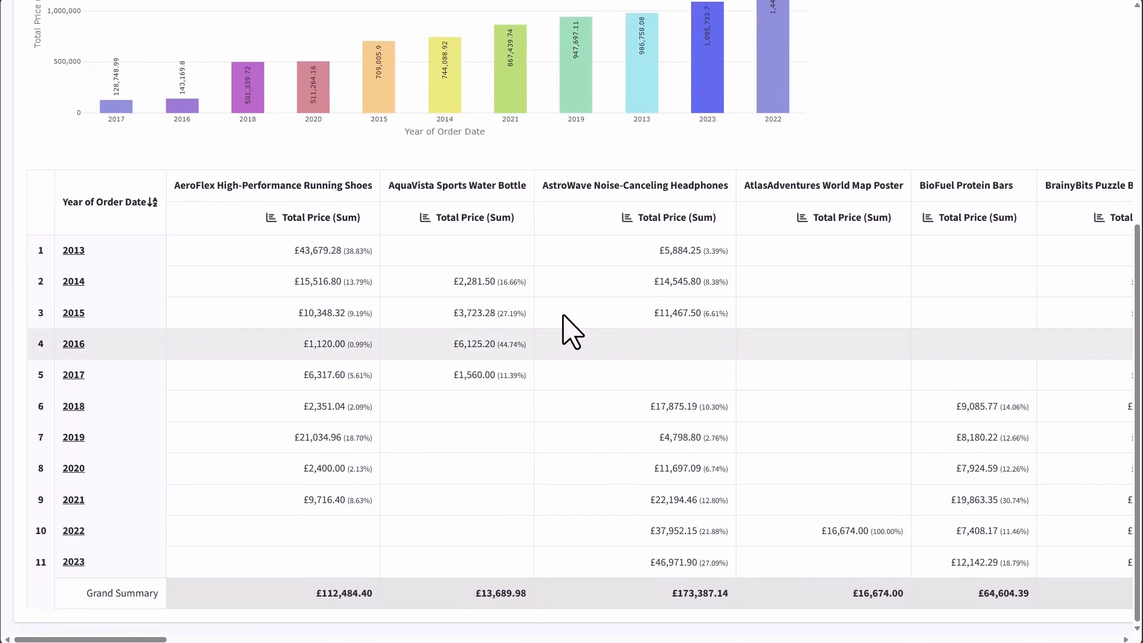
Filter the running summary by a TotalPrice_1 range from 13.33 to 89.99
mouse_move(129, 641)
mouse_down()
mouse_move(259, 641)
mouse_move(119, 640)
mouse_up()
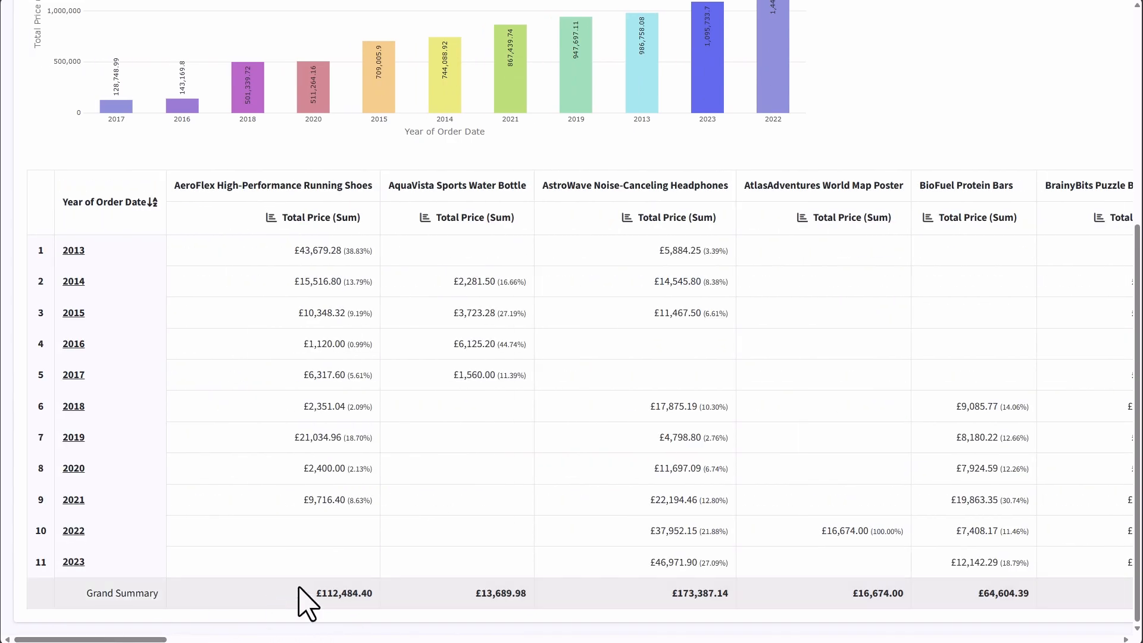
scroll(357, 535, up, 6)
click(567, 143)
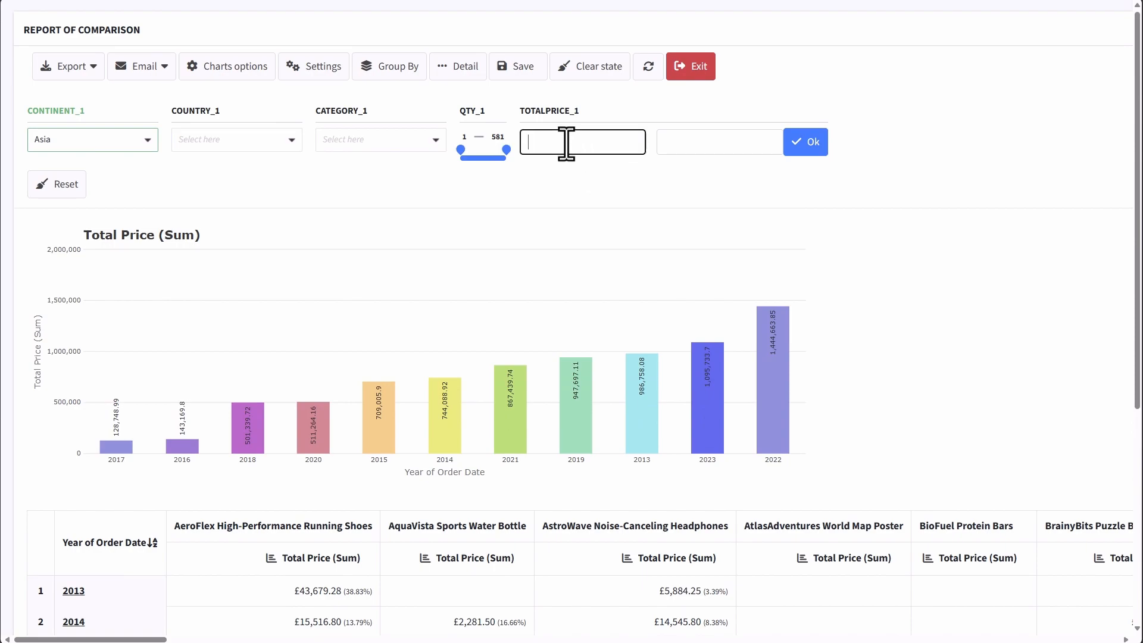
text(0.13)
text(3)
click(715, 146)
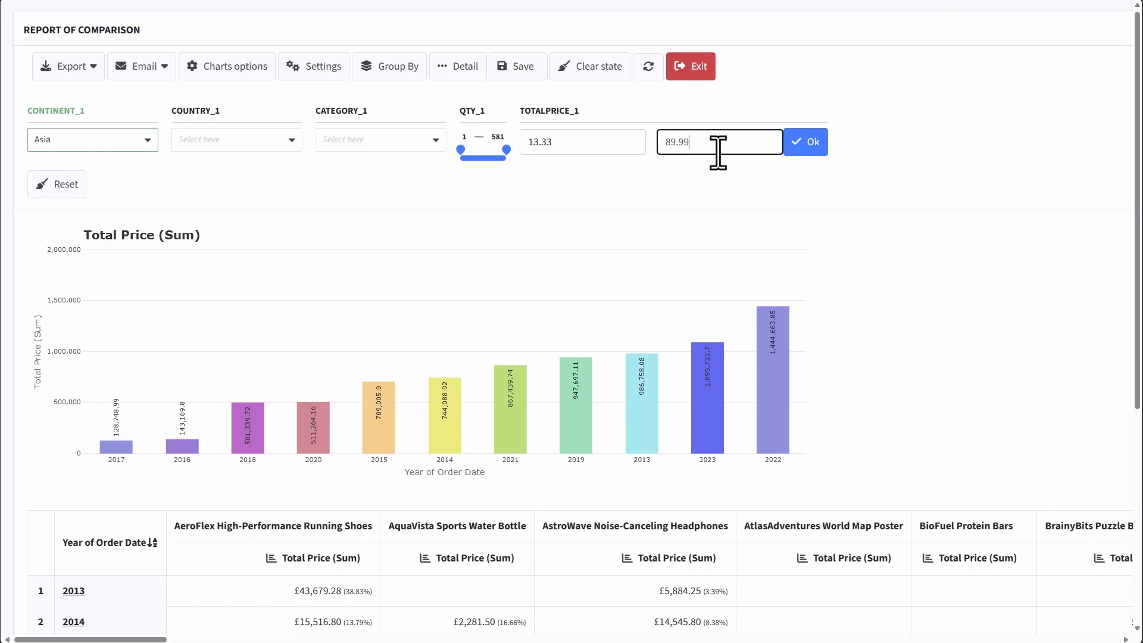
click(807, 146)
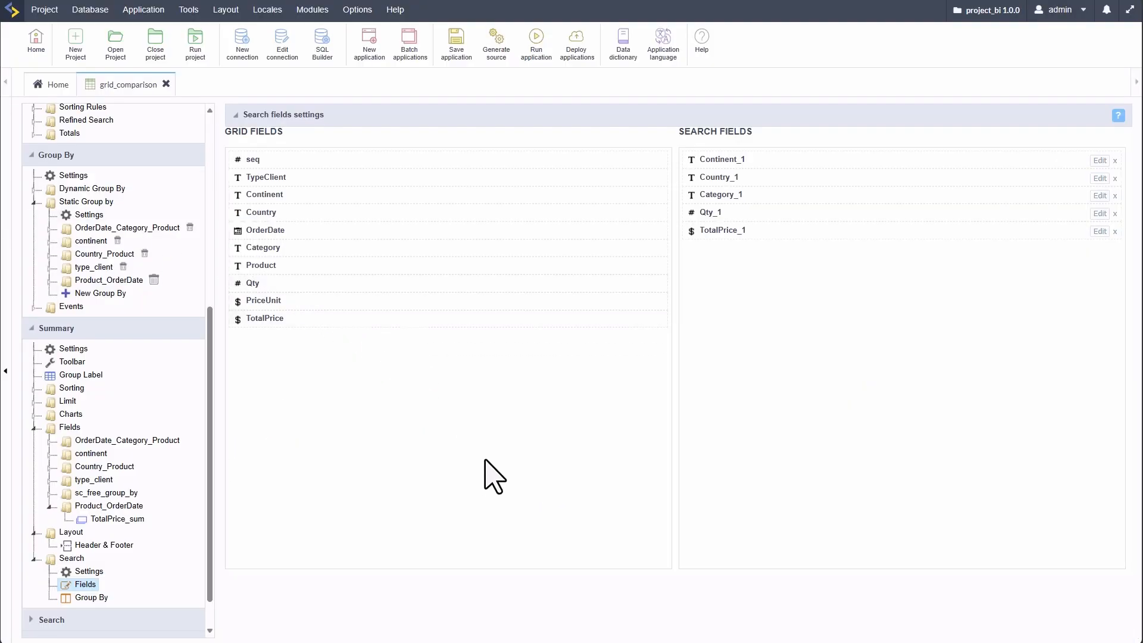
Collapse the expanded Summary folders and set Display Total to Do not display in the Summary settings
click(36, 560)
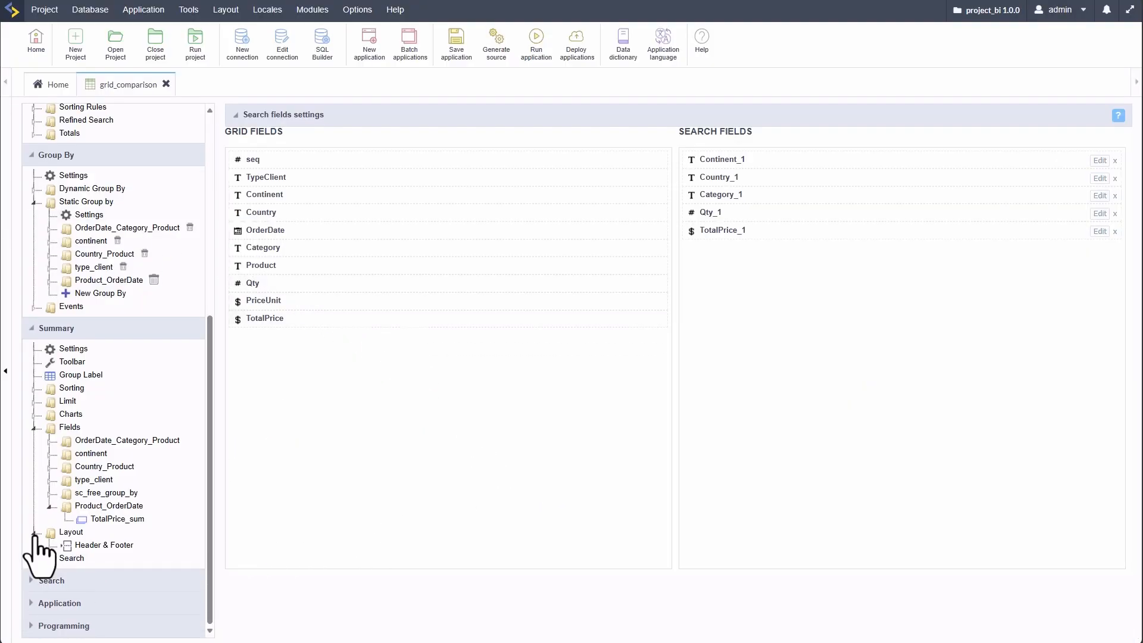
click(35, 534)
click(35, 441)
click(75, 454)
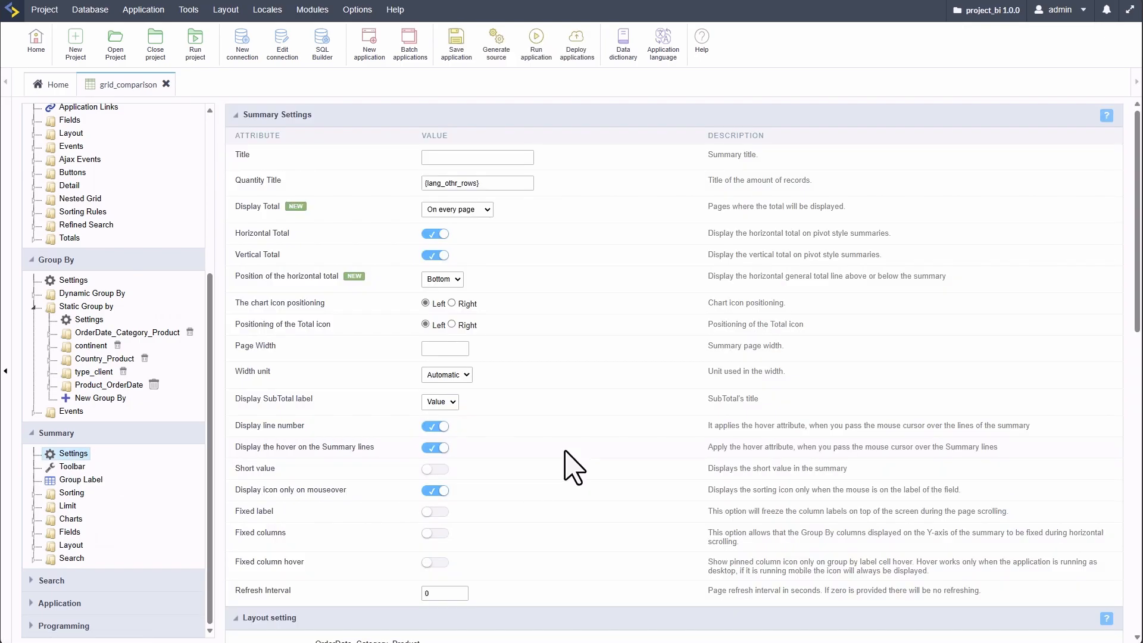
click(474, 210)
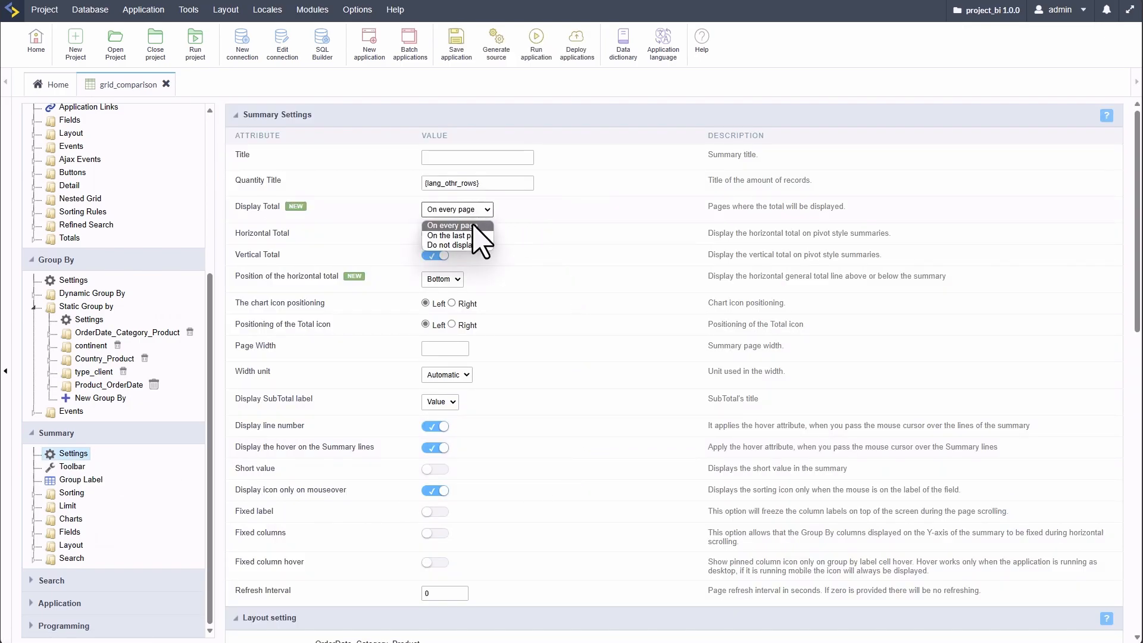
click(470, 245)
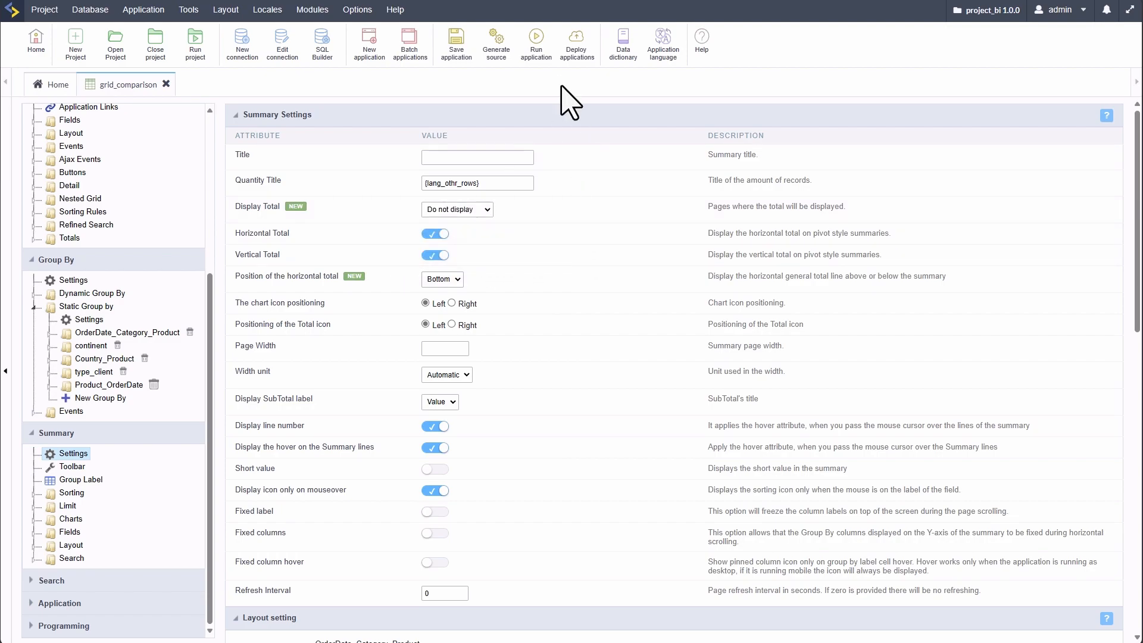
Run the application to check the summary's total display, and review the layout settings of the Summary
click(540, 37)
scroll(539, 487, down, 10)
scroll(554, 524, up, 5)
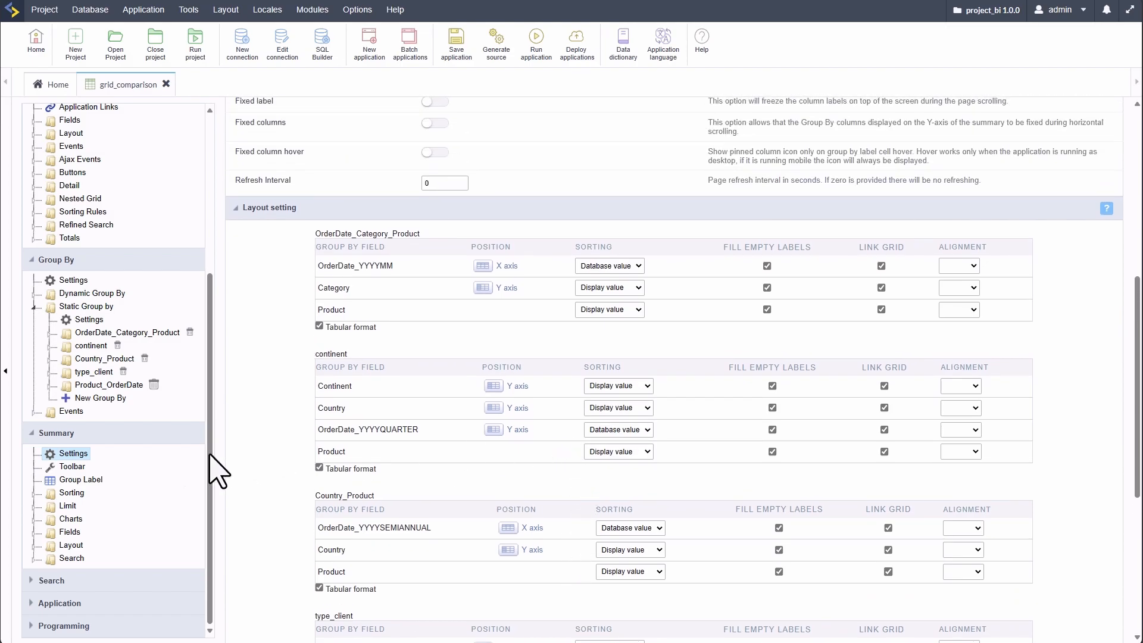
Collapse the Summary section and expand the grid's Refined Search options
click(27, 437)
click(43, 389)
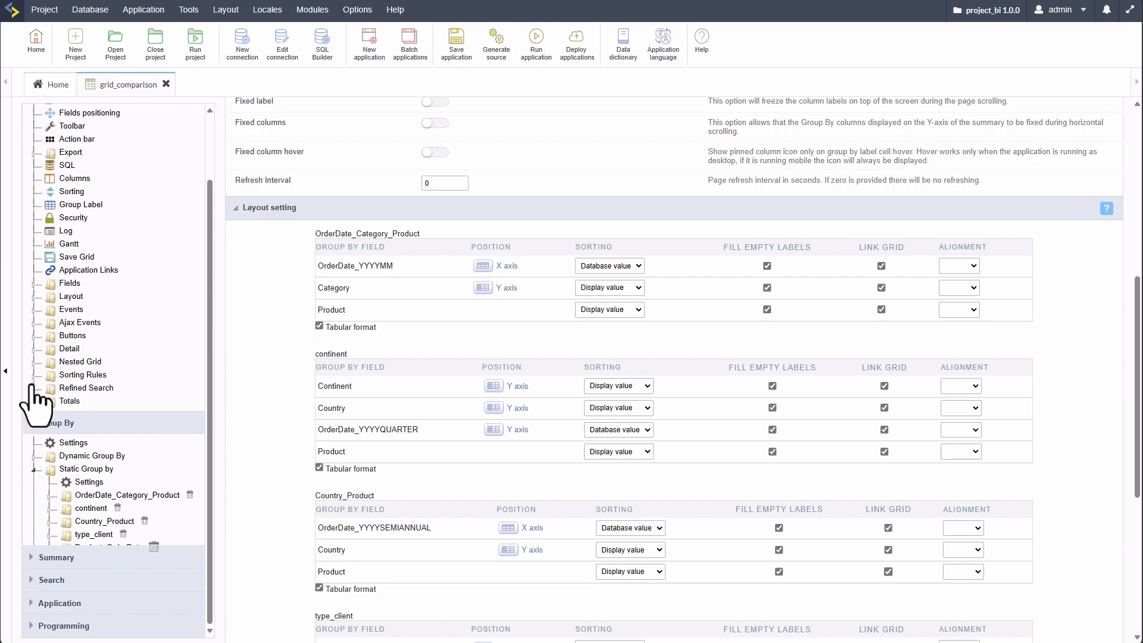